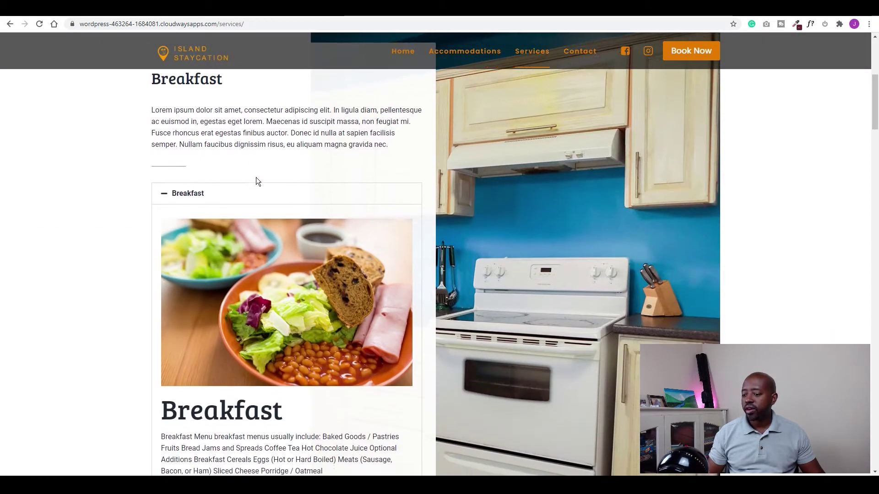
- Look through the Services page's breakfast, car rental, wedding package and Spa Treatment sections
{"action": "scroll", "coordinate": [255, 180], "scroll_direction": "down", "scroll_amount": 14}
{"action": "scroll", "coordinate": [323, 202], "scroll_direction": "down", "scroll_amount": 20}
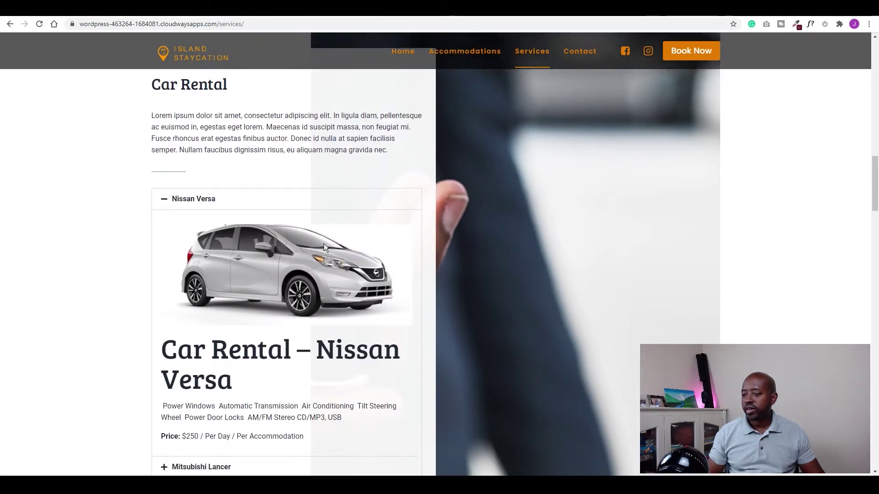
{"action": "scroll", "coordinate": [329, 235], "scroll_direction": "down", "scroll_amount": 8}
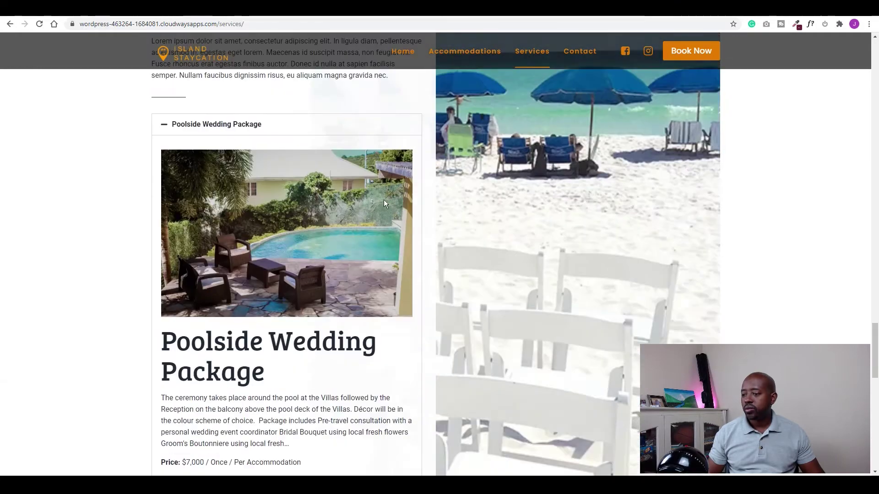
{"action": "scroll", "coordinate": [302, 286], "scroll_direction": "up", "scroll_amount": 15}
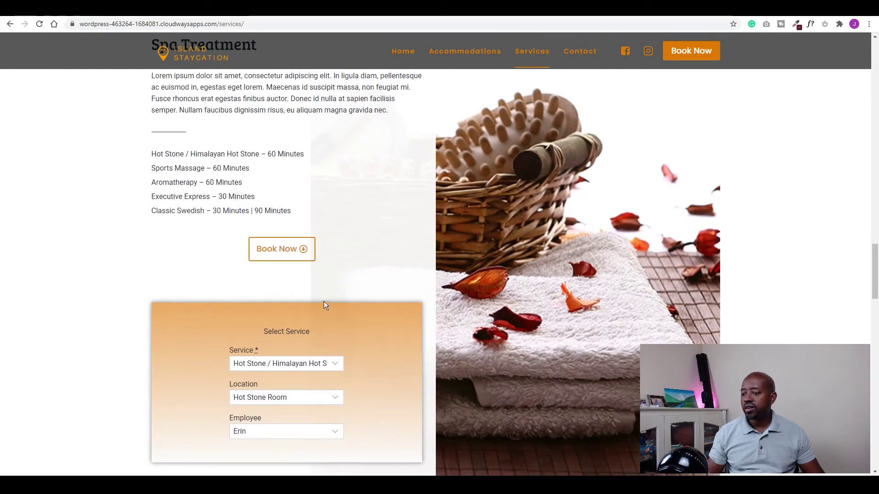
{"action": "scroll", "coordinate": [219, 143], "scroll_direction": "up", "scroll_amount": 3}
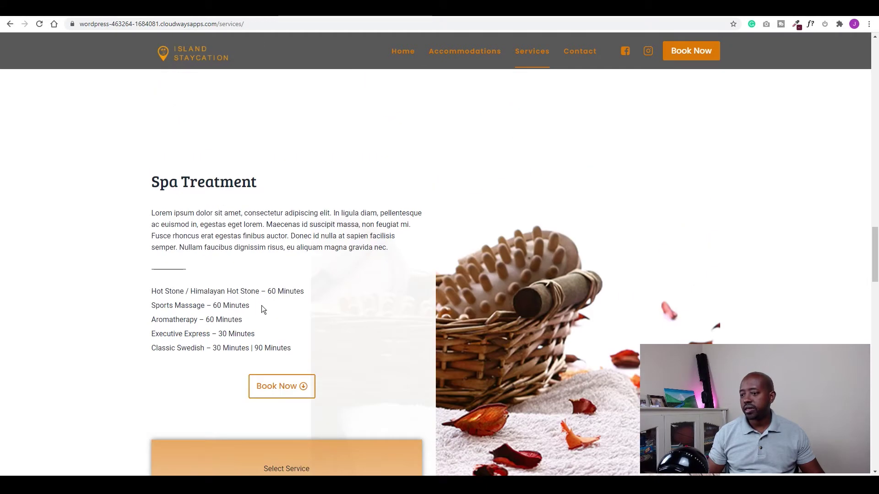
{"action": "scroll", "coordinate": [311, 298], "scroll_direction": "down", "scroll_amount": 3}
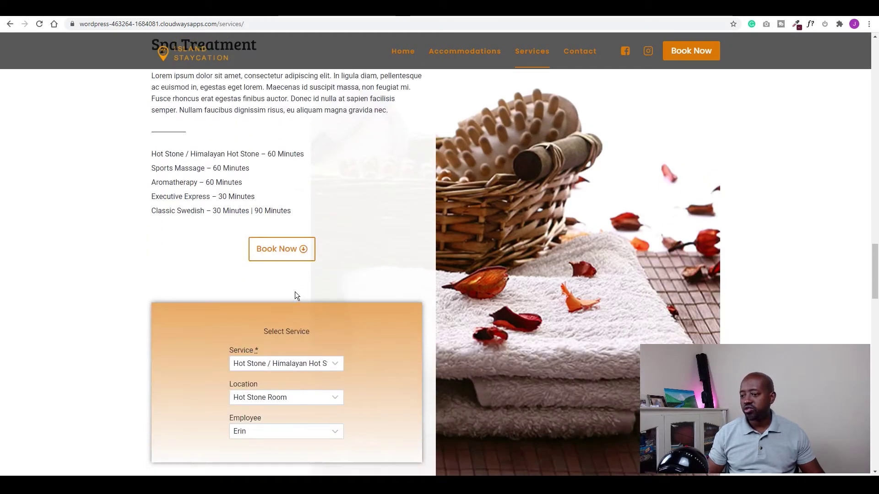
- Examine the service, location and employee choices in the Spa Treatment booking form
{"action": "left_click", "coordinate": [288, 364]}
{"action": "left_click", "coordinate": [315, 363]}
{"action": "left_click", "coordinate": [307, 398]}
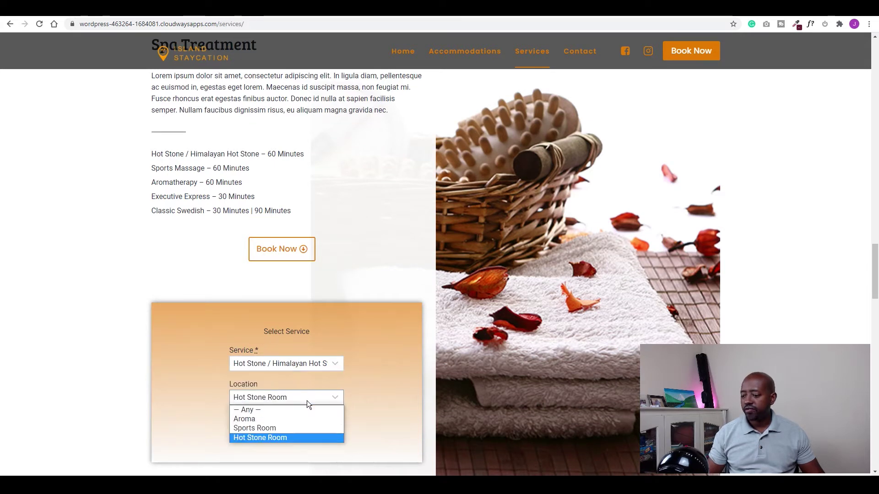
{"action": "left_click", "coordinate": [270, 419]}
{"action": "left_click", "coordinate": [275, 434]}
{"action": "left_click", "coordinate": [366, 348]}
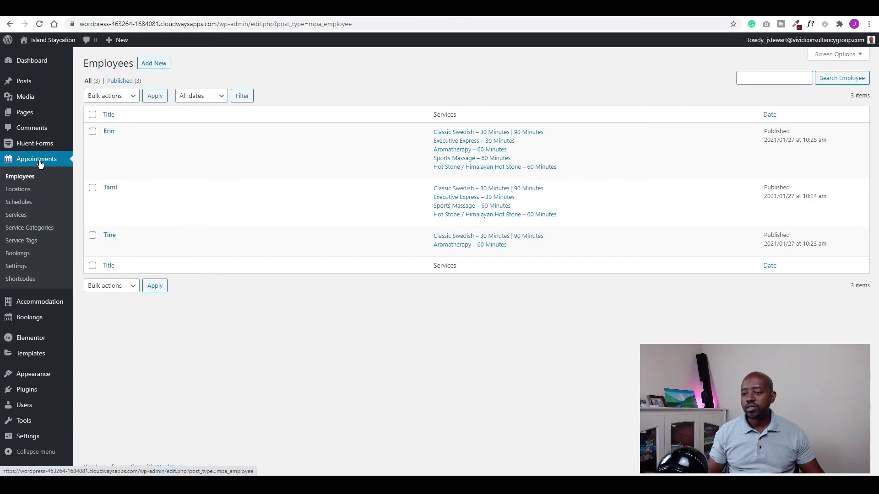
- Review the Appointments plugin's bookings list and its general and email settings in the WordPress admin
{"action": "left_click", "coordinate": [18, 254]}
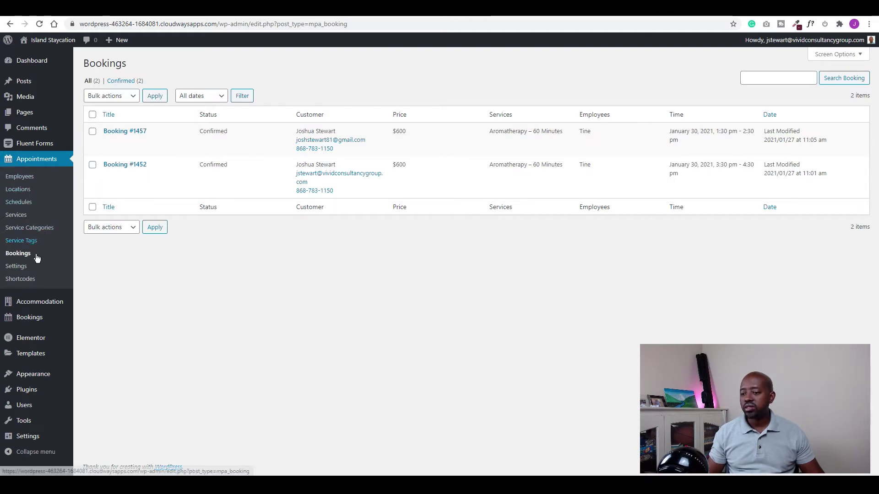
{"action": "left_click", "coordinate": [51, 271]}
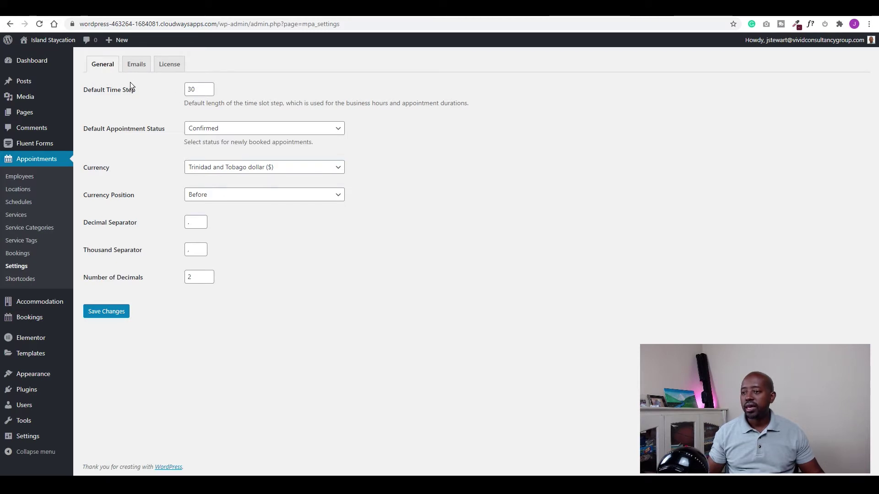
{"action": "left_click", "coordinate": [137, 66]}
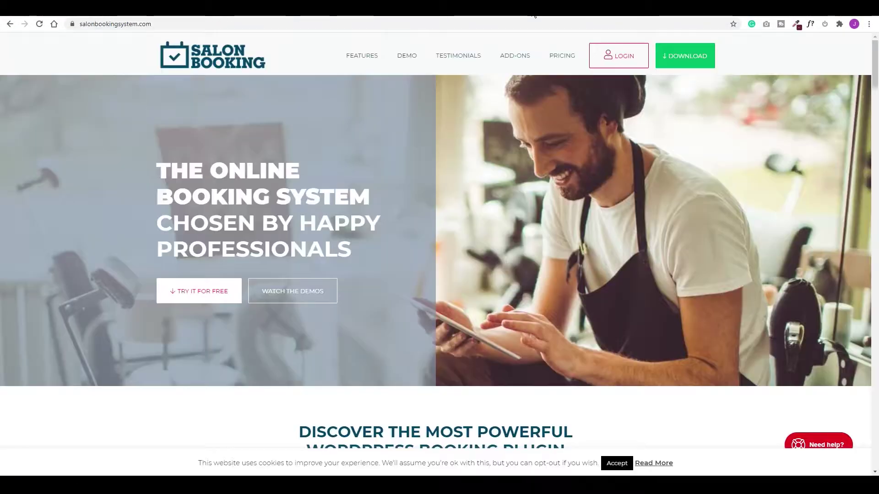
- Open the Salon Booking plugin's pricing page and review its licence plans
{"action": "left_click", "coordinate": [535, 15]}
{"action": "left_click", "coordinate": [557, 60]}
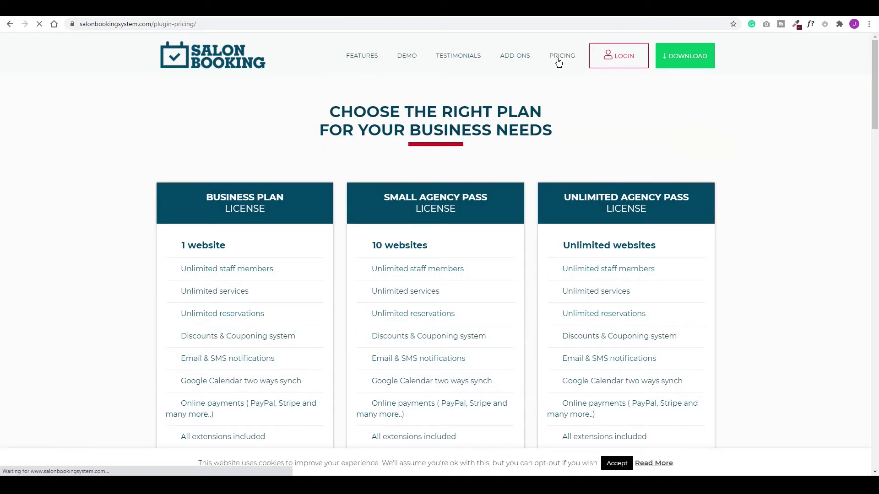
{"action": "scroll", "coordinate": [216, 303], "scroll_direction": "down", "scroll_amount": 5}
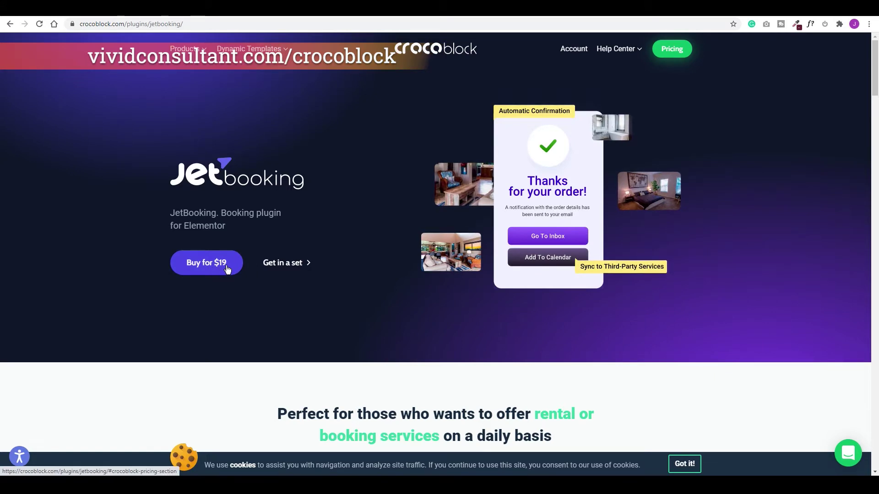
- Look over the product pages of the JetBooking and Amelia booking plugins
{"action": "scroll", "coordinate": [229, 268], "scroll_direction": "down", "scroll_amount": 20}
{"action": "scroll", "coordinate": [260, 270], "scroll_direction": "down", "scroll_amount": 15}
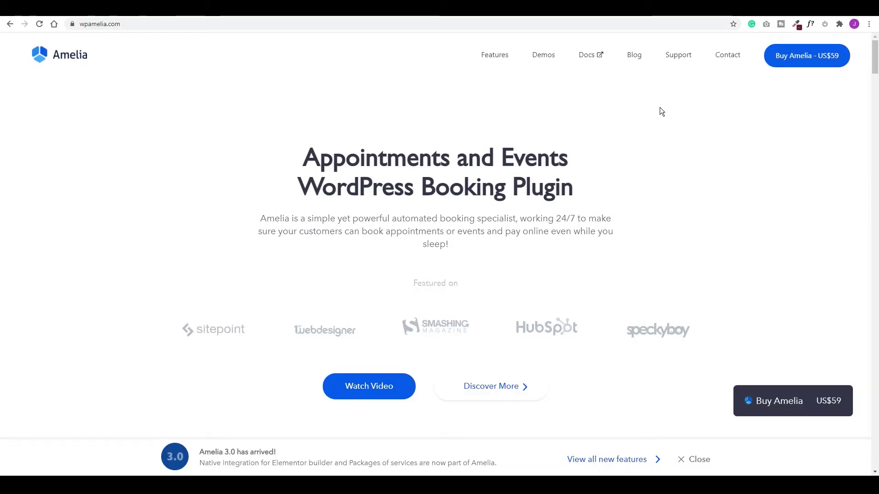
{"action": "scroll", "coordinate": [613, 146], "scroll_direction": "down", "scroll_amount": 7}
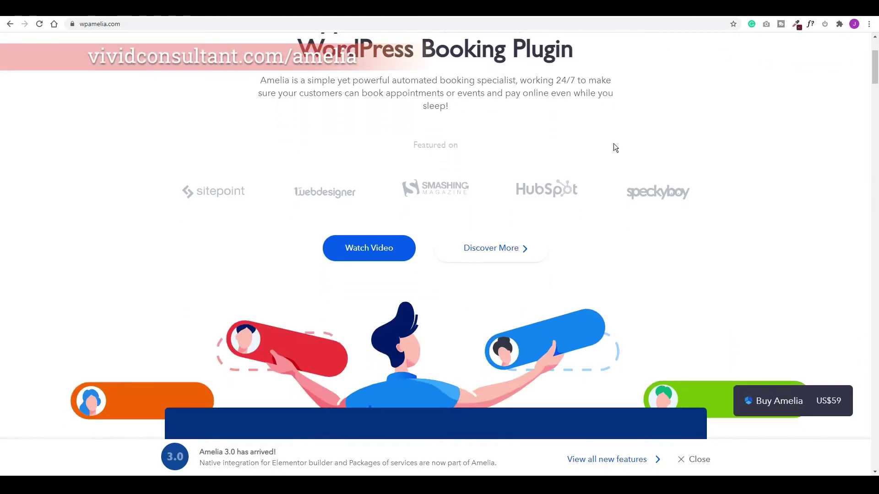
{"action": "scroll", "coordinate": [613, 146], "scroll_direction": "down", "scroll_amount": 3}
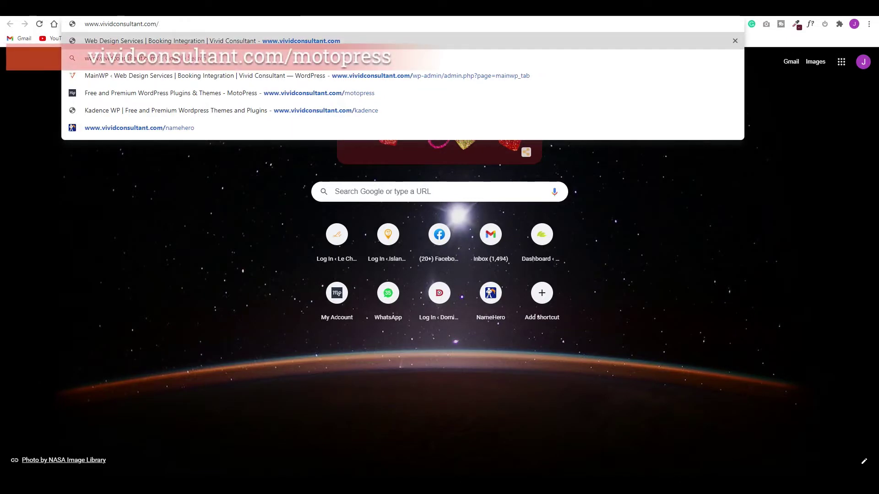
{"action": "type", "text": "motopress"}
{"action": "key", "text": "Return"}
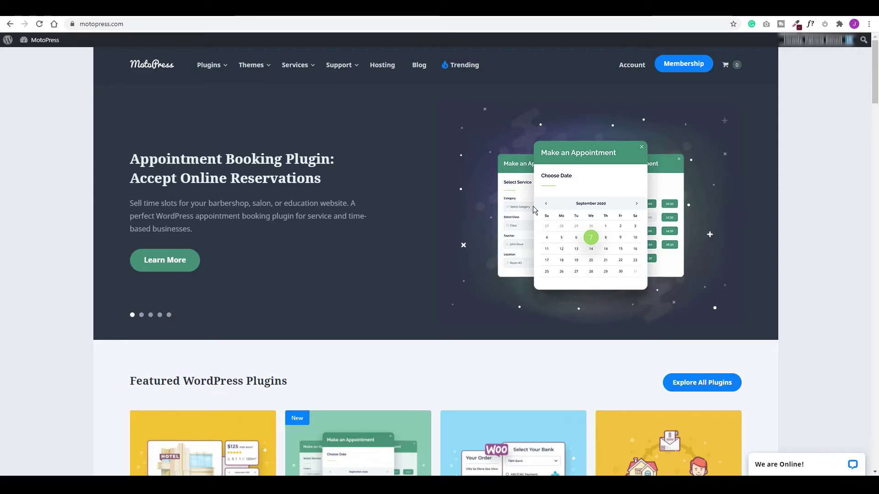
{"action": "scroll", "coordinate": [478, 224], "scroll_direction": "down", "scroll_amount": 3}
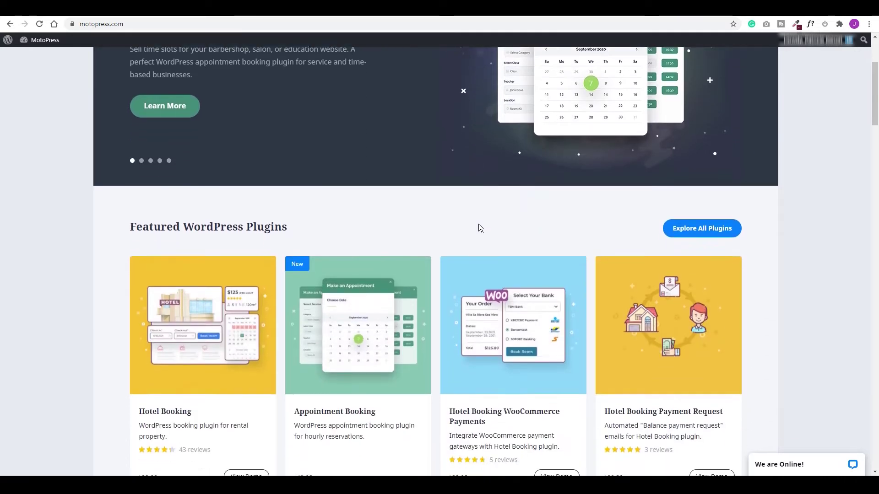
{"action": "scroll", "coordinate": [478, 223], "scroll_direction": "down", "scroll_amount": 2}
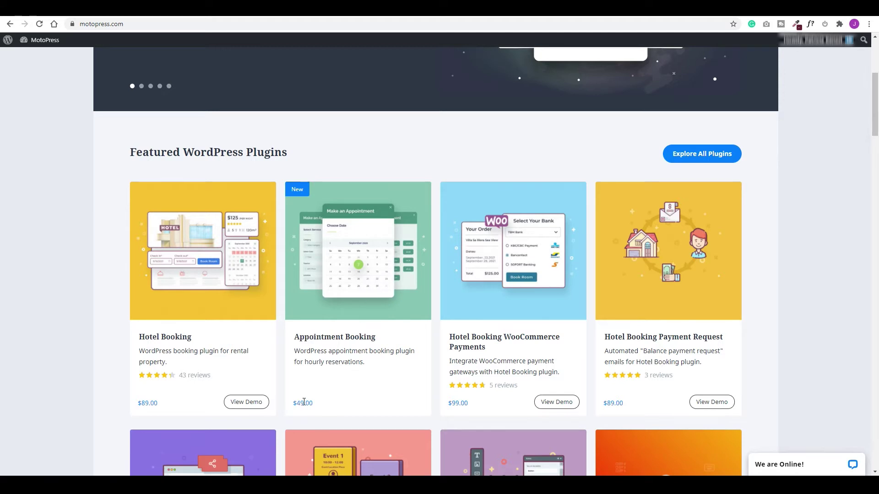
{"action": "scroll", "coordinate": [352, 353], "scroll_direction": "up", "scroll_amount": 1}
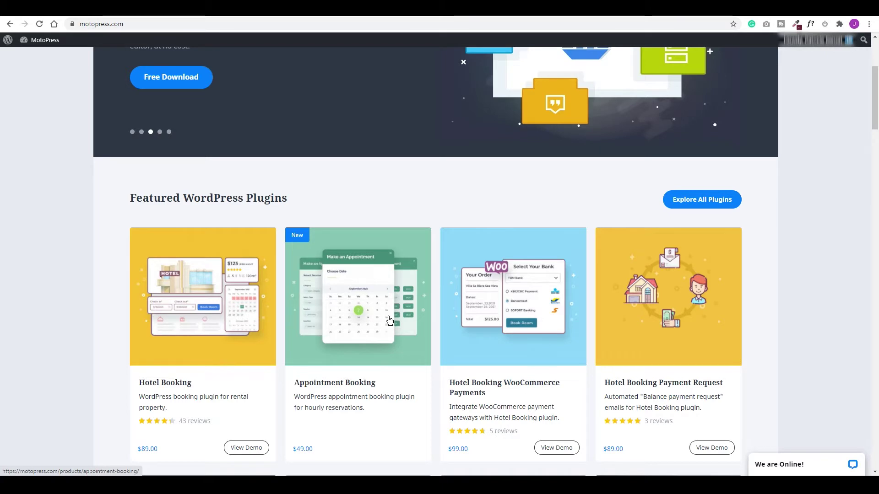
{"action": "scroll", "coordinate": [390, 320], "scroll_direction": "down", "scroll_amount": 2}
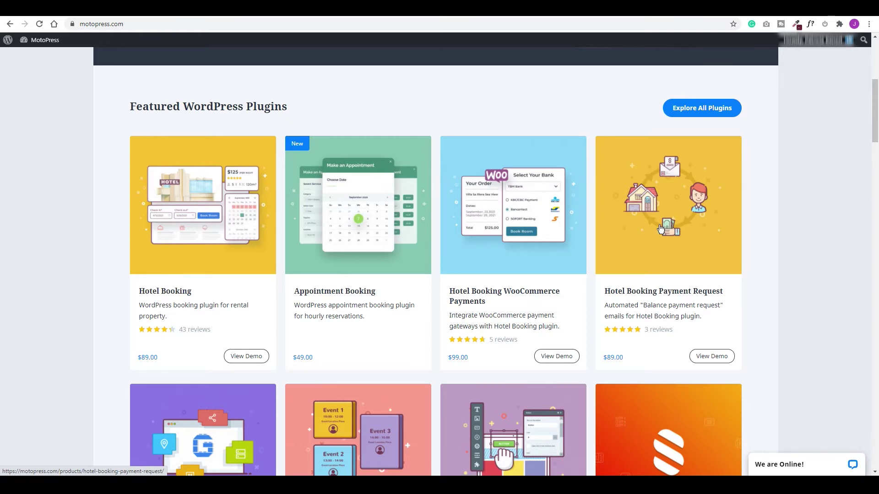
{"action": "scroll", "coordinate": [660, 229], "scroll_direction": "down", "scroll_amount": 2}
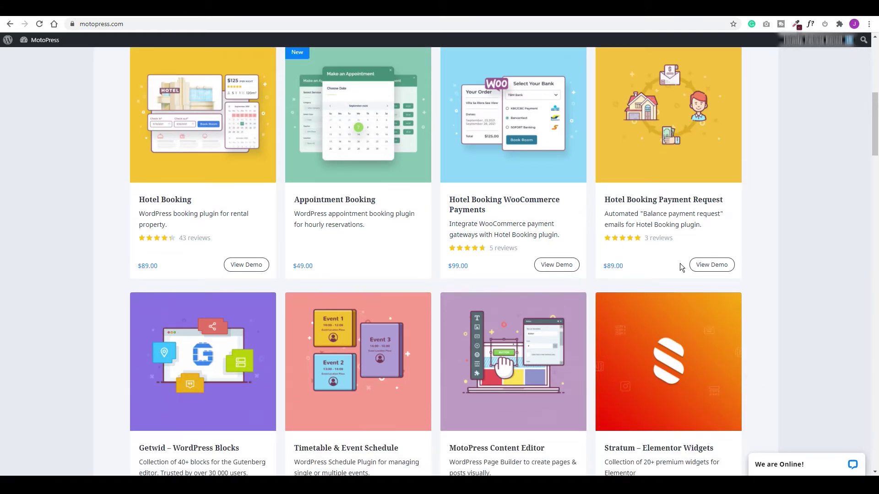
{"action": "scroll", "coordinate": [677, 243], "scroll_direction": "up", "scroll_amount": 7}
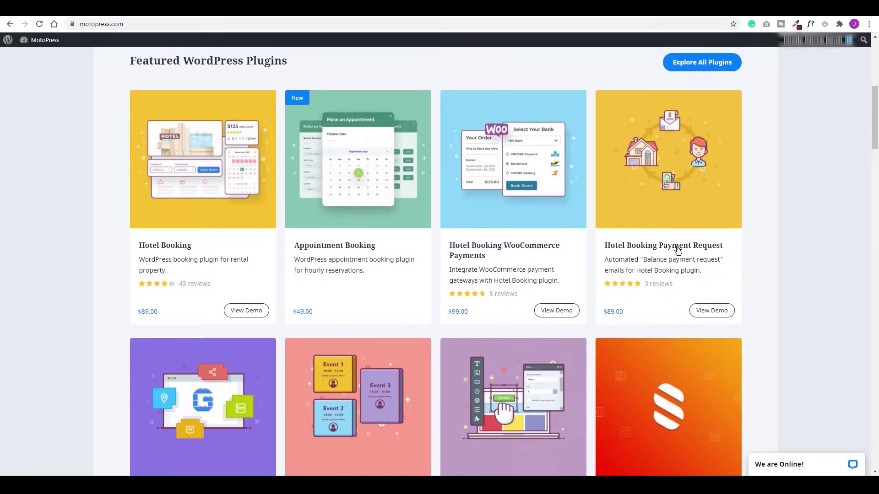
- View the MotoPress Club membership page and open the product page of the Appointment Booking plugin
{"action": "left_click", "coordinate": [684, 64]}
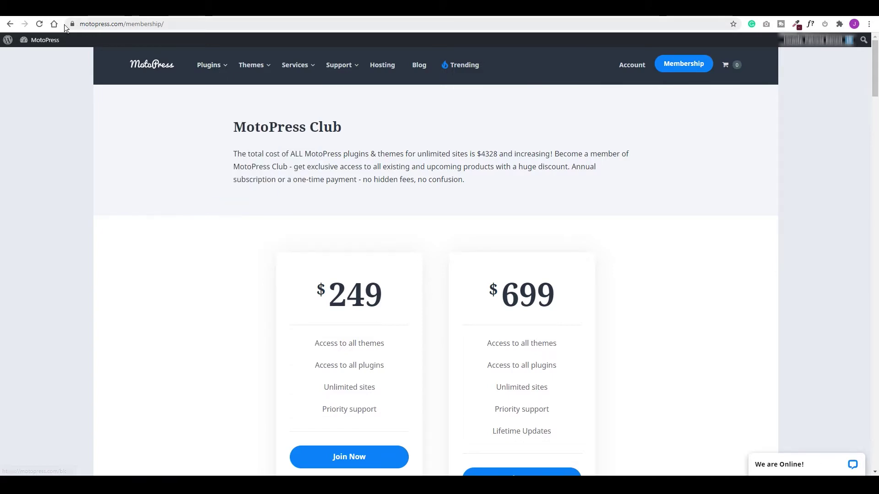
{"action": "scroll", "coordinate": [556, 122], "scroll_direction": "down", "scroll_amount": 5}
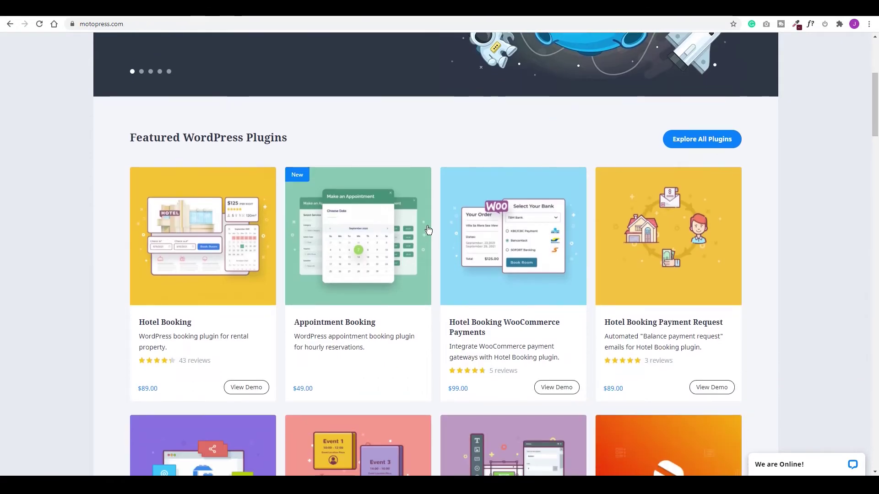
{"action": "left_click", "coordinate": [359, 252]}
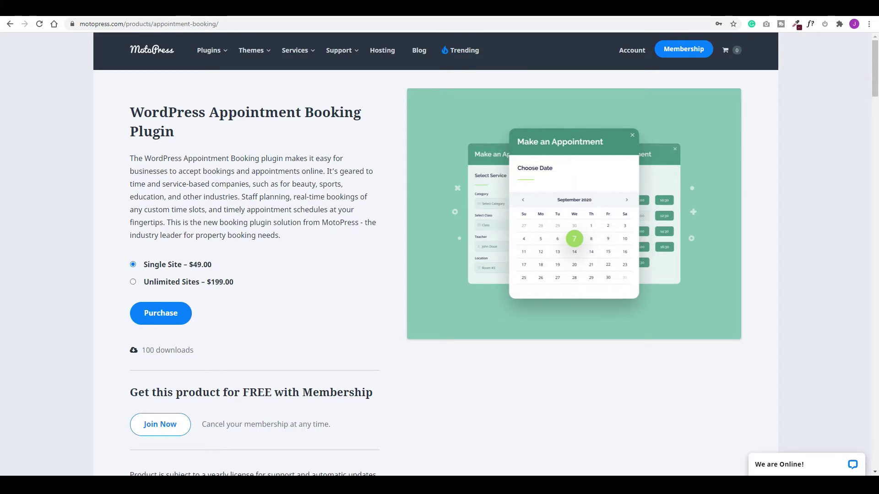
- In the Island Staycation WordPress admin, upload the plugin file motopress-appointment-1.1.0.zip, install it and activate it
{"action": "left_click", "coordinate": [46, 6]}
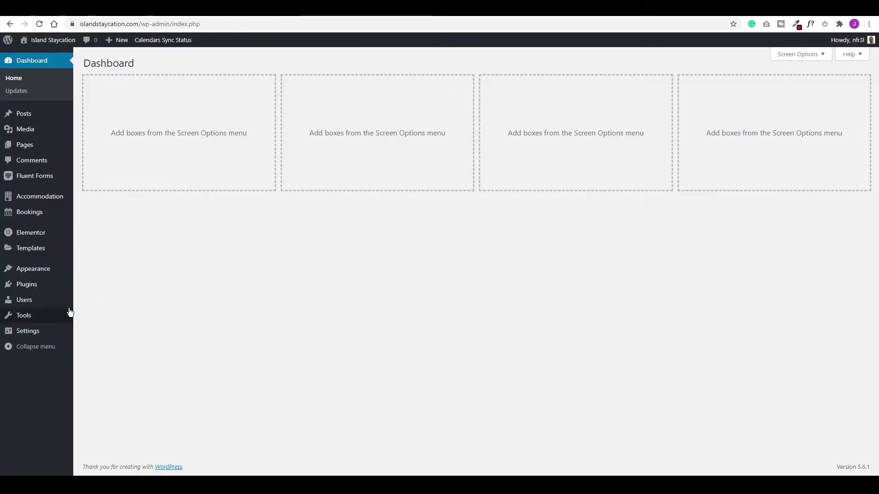
{"action": "mouse_move", "coordinate": [28, 285]}
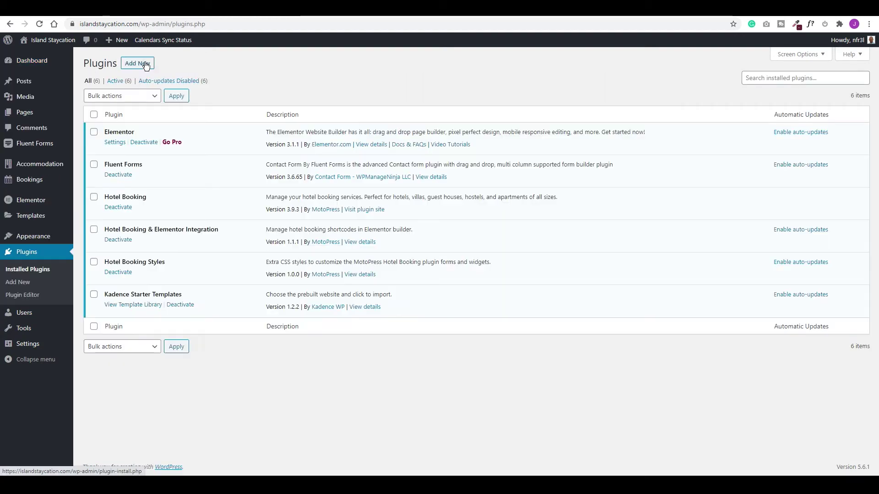
{"action": "left_click", "coordinate": [145, 64]}
{"action": "left_click", "coordinate": [165, 64]}
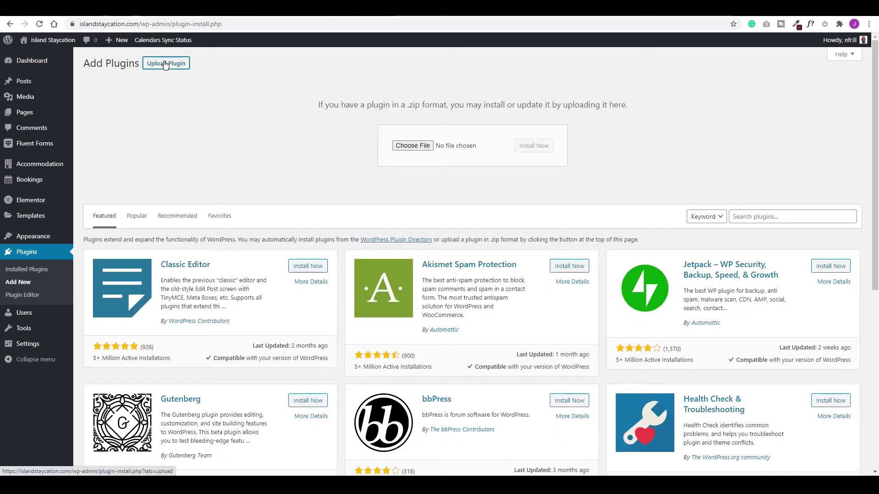
{"action": "left_click_drag", "start_coordinate": [165, 64], "coordinate": [474, 149]}
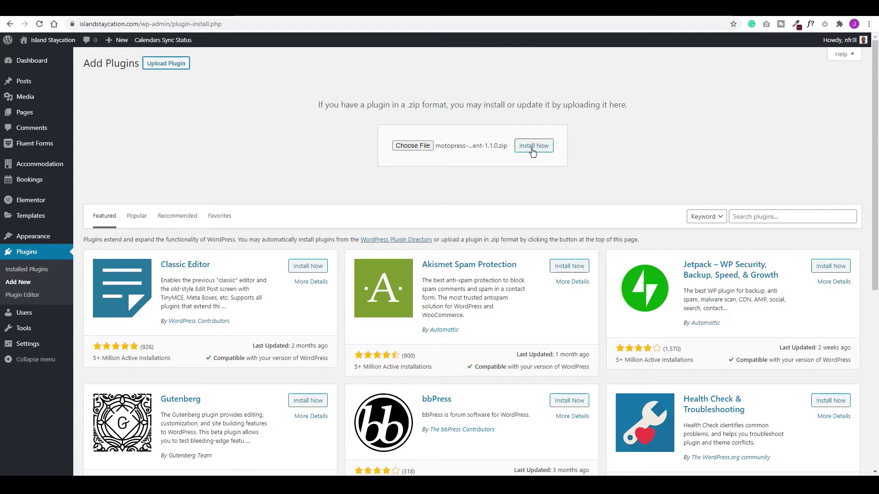
{"action": "left_click", "coordinate": [533, 150]}
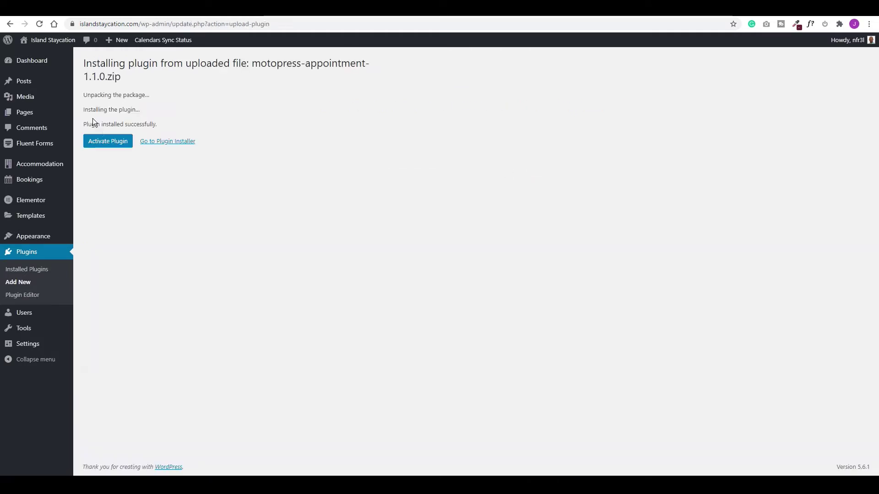
{"action": "left_click", "coordinate": [112, 148]}
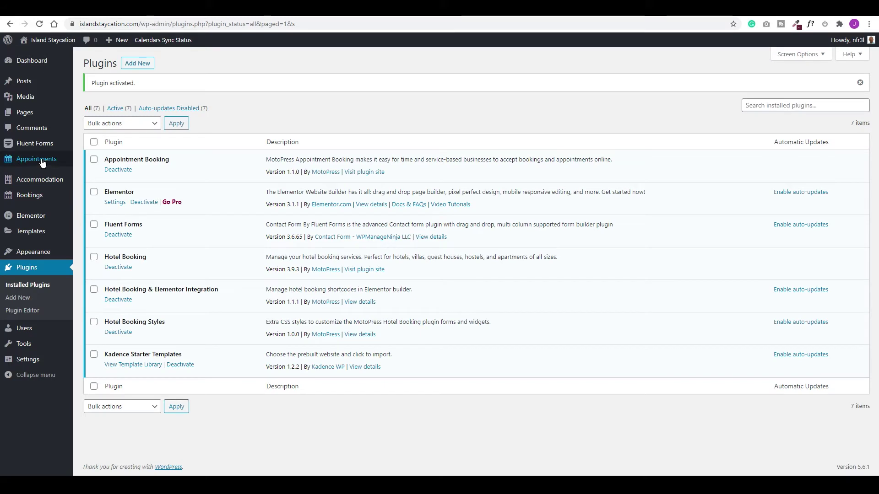
- In the Appointments general settings, set the Default Time Step to 15
{"action": "mouse_move", "coordinate": [42, 163]}
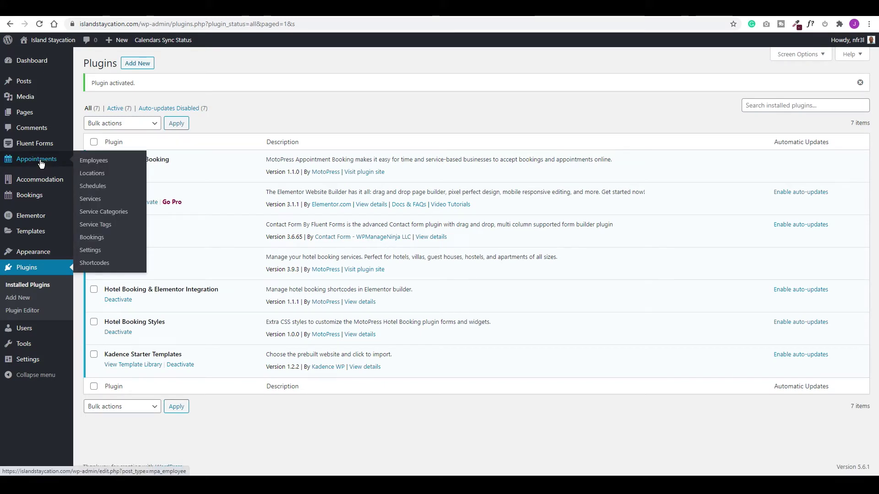
{"action": "left_click", "coordinate": [107, 251]}
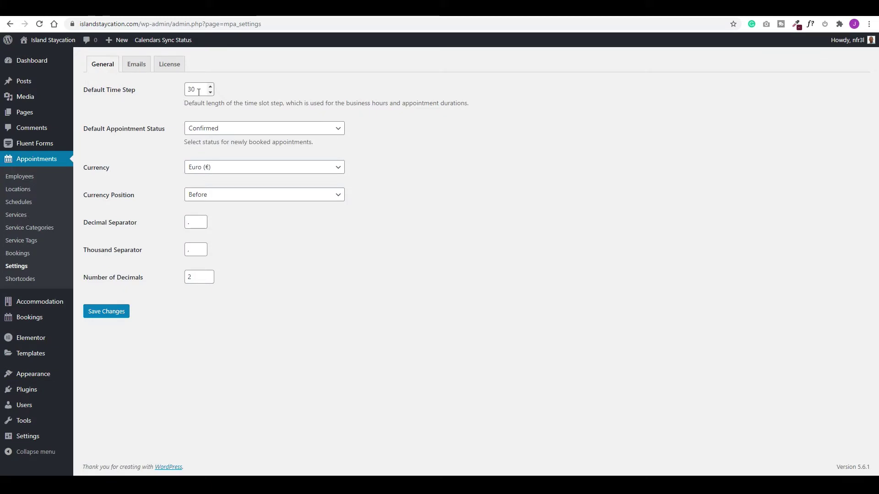
{"action": "left_click_drag", "start_coordinate": [196, 89], "coordinate": [186, 89]}
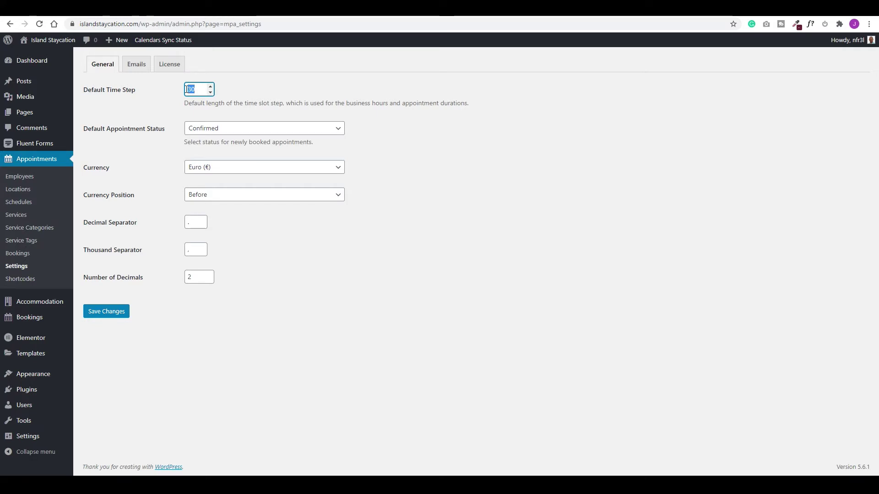
{"action": "type", "text": "15"}
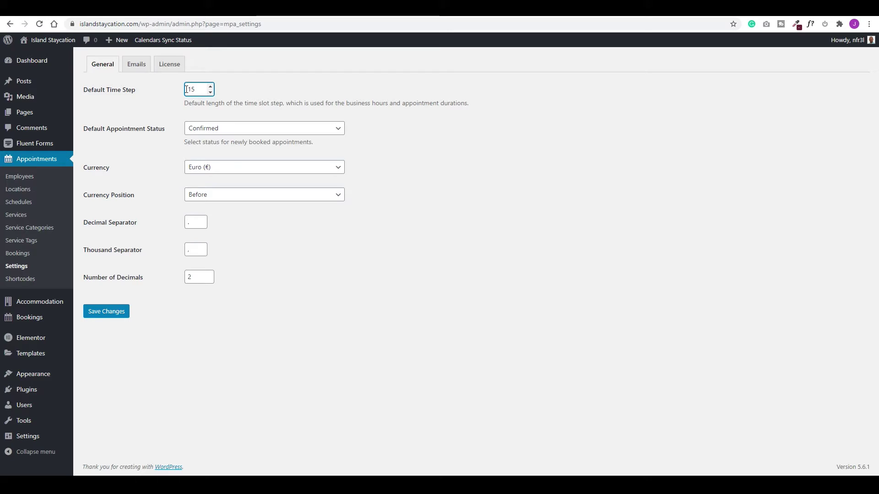
- Choose Confirmed as the Default Appointment Status and set the currency to Trinidad and Tobago dollar ($)
{"action": "left_click", "coordinate": [220, 129]}
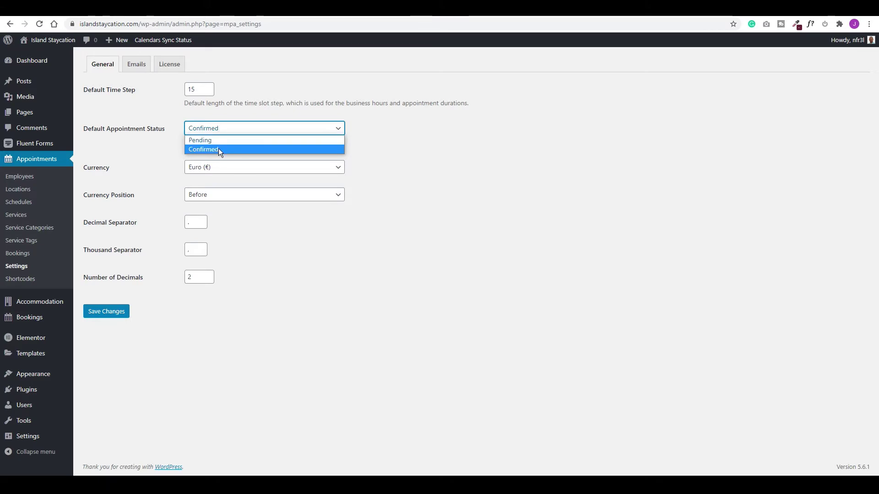
{"action": "left_click", "coordinate": [218, 149]}
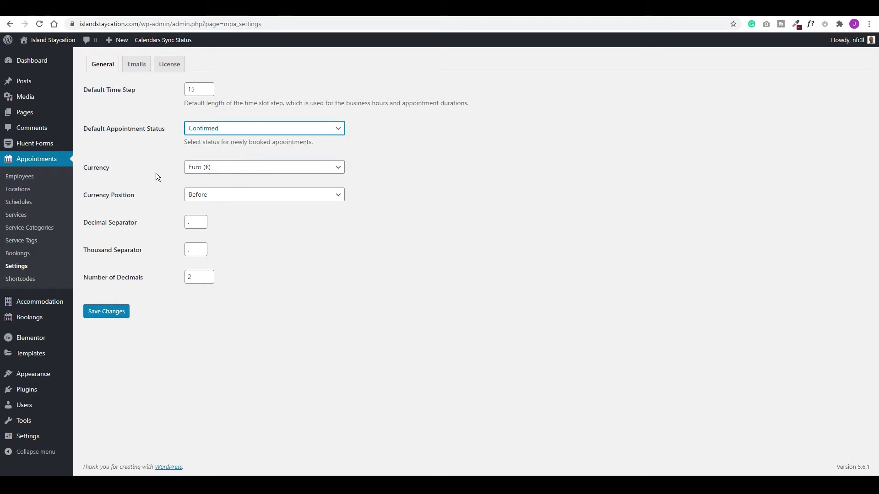
{"action": "left_click", "coordinate": [242, 171]}
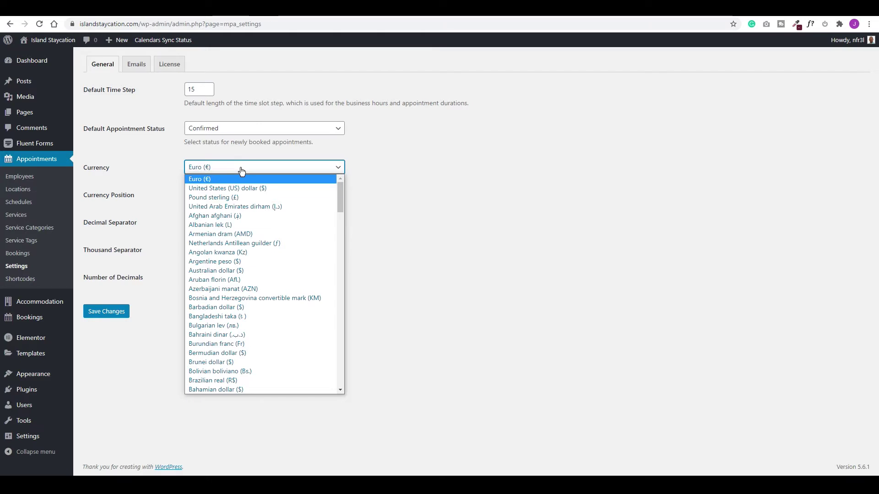
{"action": "type", "text": "tr"}
{"action": "key", "text": "Return"}
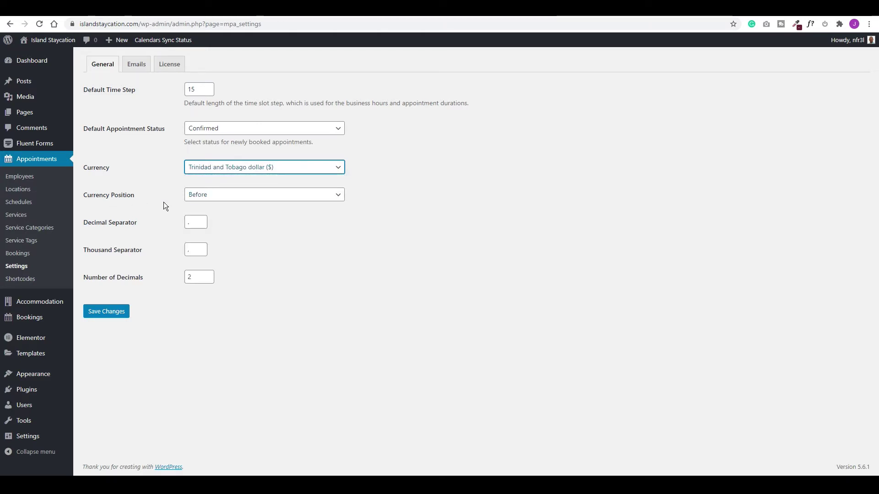
- Choose Before as the Currency Position and save the general appointment settings
{"action": "left_click", "coordinate": [257, 200]}
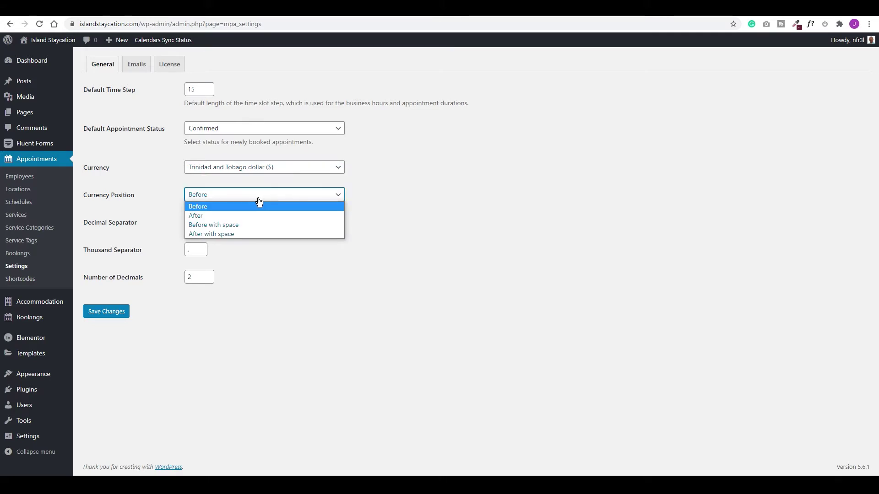
{"action": "left_click", "coordinate": [259, 199]}
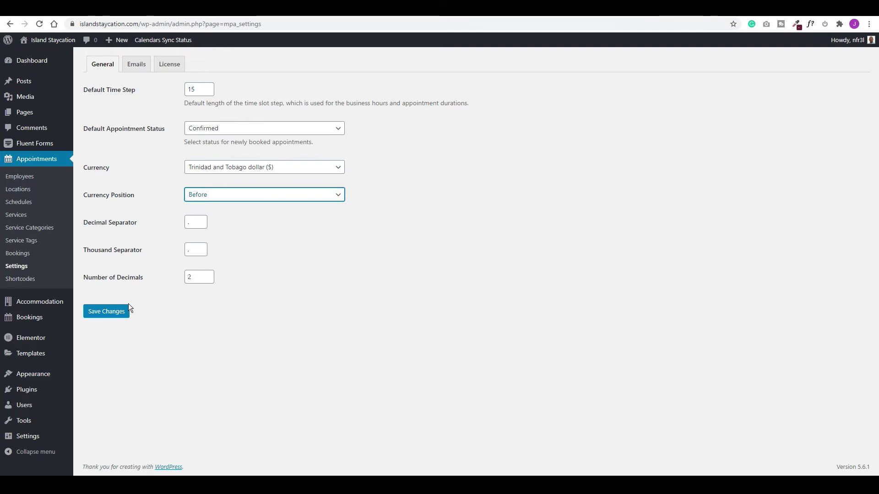
{"action": "left_click", "coordinate": [108, 313]}
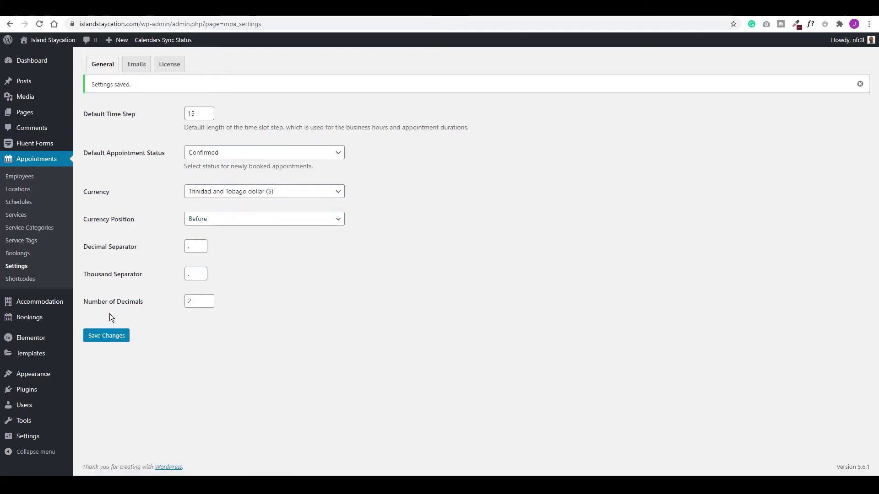
- Examine the customer New Booking Email template and its available tags, and view the plugin's license settings
{"action": "left_click", "coordinate": [136, 64]}
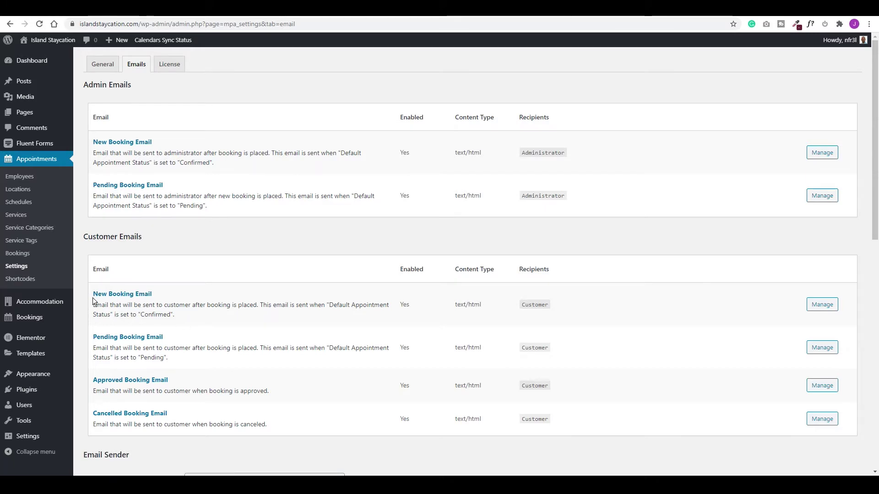
{"action": "left_click", "coordinate": [821, 304]}
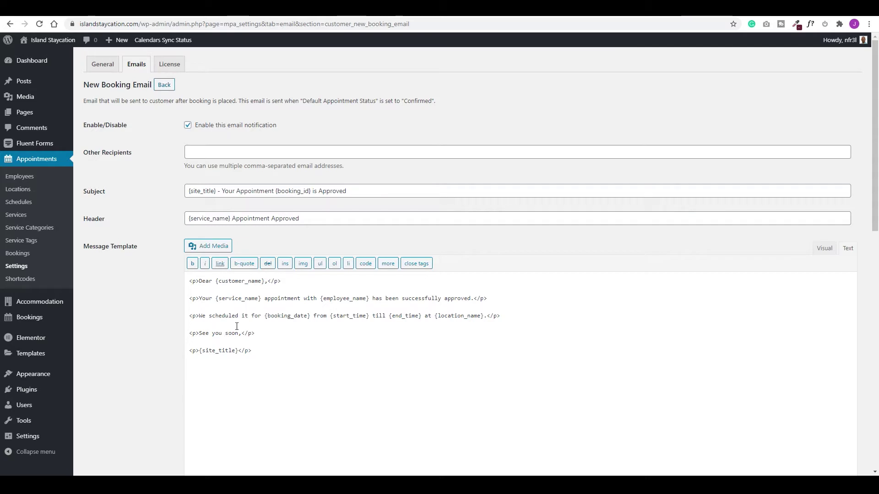
{"action": "scroll", "coordinate": [238, 320], "scroll_direction": "down", "scroll_amount": 7}
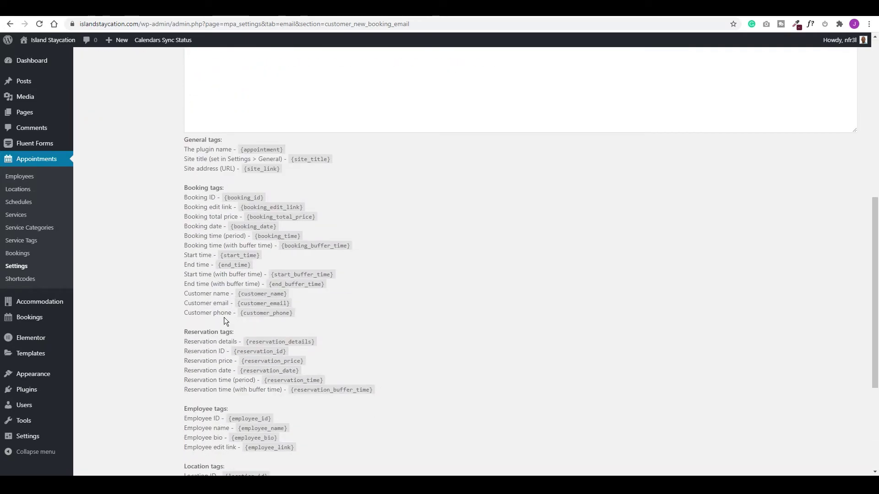
{"action": "scroll", "coordinate": [250, 381], "scroll_direction": "up", "scroll_amount": 1}
{"action": "scroll", "coordinate": [250, 380], "scroll_direction": "up", "scroll_amount": 7}
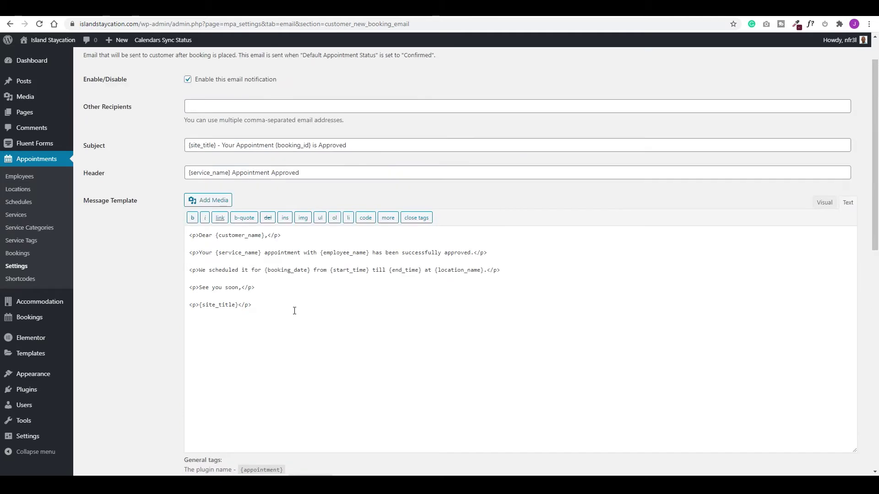
{"action": "scroll", "coordinate": [228, 286], "scroll_direction": "up", "scroll_amount": 1}
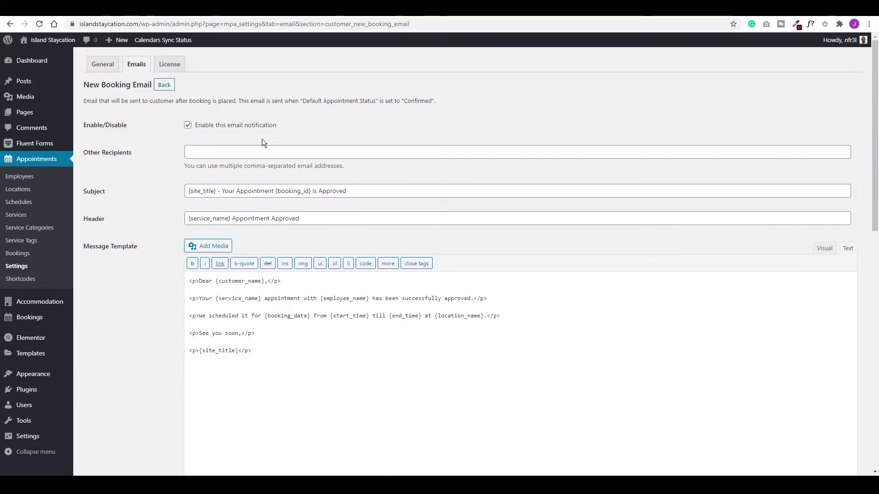
{"action": "left_click", "coordinate": [170, 69]}
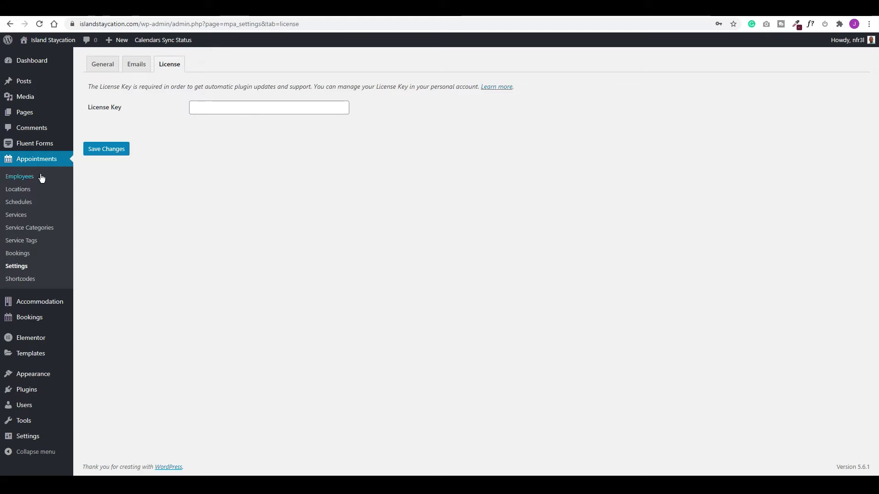
- Add an employee with the massage therapist's first name as title and their massage training biography, and publish the entry
{"action": "left_click", "coordinate": [18, 179]}
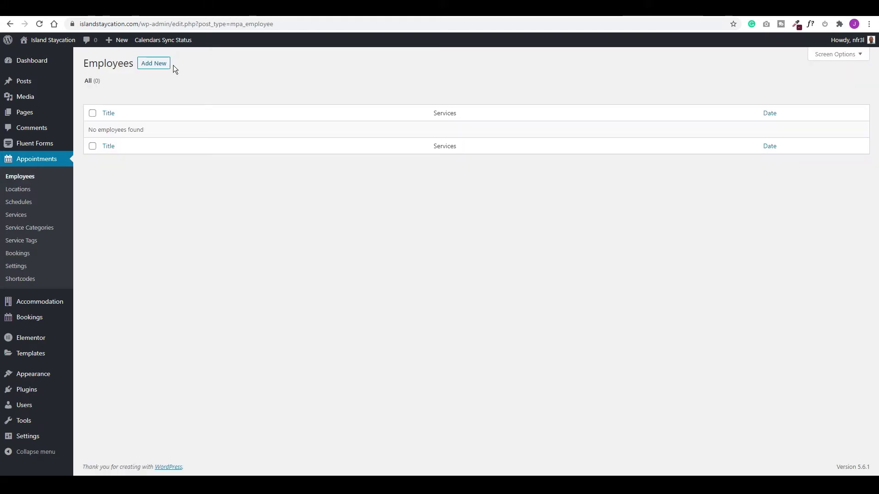
{"action": "left_click", "coordinate": [155, 63]}
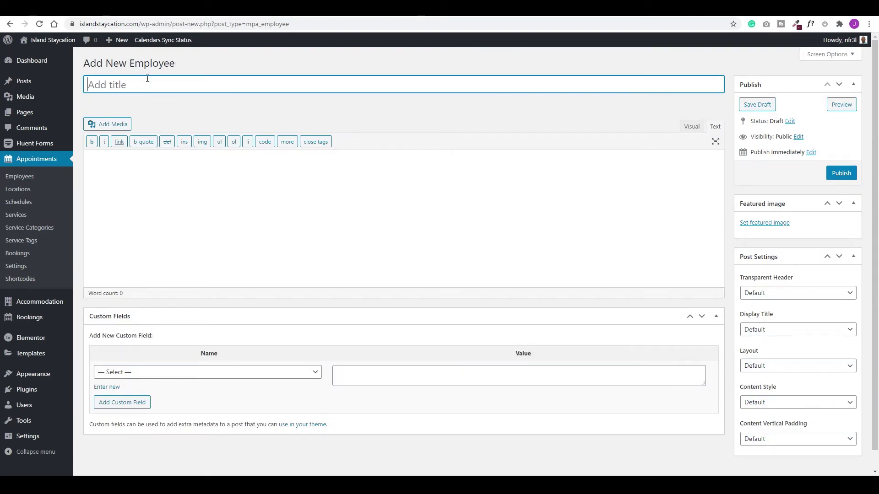
{"action": "type", "text": "Thomas"}
{"action": "left_click", "coordinate": [178, 171]}
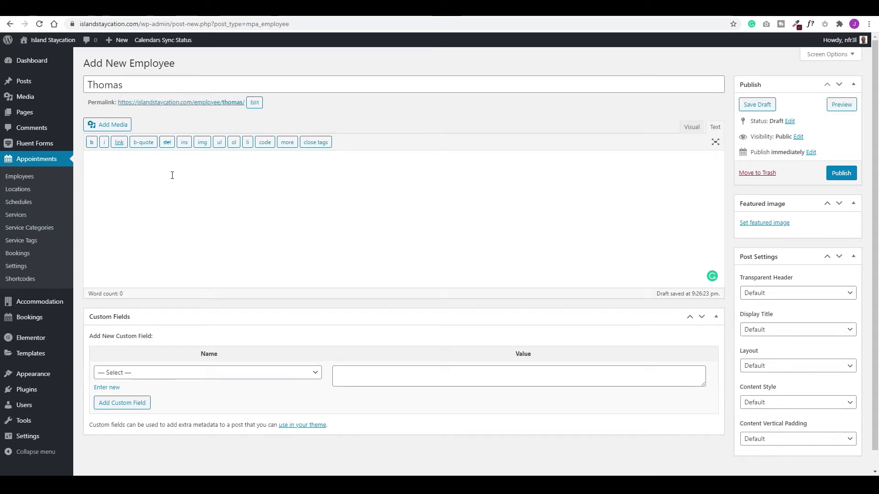
{"action": "type", "text": "Thomas graduated from the Grafton Blue Sky School of Professional Massage in 2014, specializing in their Medical Massage track. Erin blends Eastern and Western techniques in her massages; swedish, acupressure, trigger point therapy, lymphatic, and neuromuscular therapy are just a few of the styles she has studied. Erin is always studying new techniques and will easily shift between relaxation to deep tissue to energy work depending on her client’s goals and needs. In her free time, Thomas trains dogs and horses with positive reinforcement, putting emotional well-being first. This knowledge of the nervous system and behavior is very applicable to helping massage therapy clients process trauma and release stress. Living with chronic pain conditions herself, Erin is sensitive to the struggles of ongoing pain and sensory issues. Particular conditions of interest include arthritis and hypermobility."}
{"action": "scroll", "coordinate": [365, 222], "scroll_direction": "down", "scroll_amount": 1}
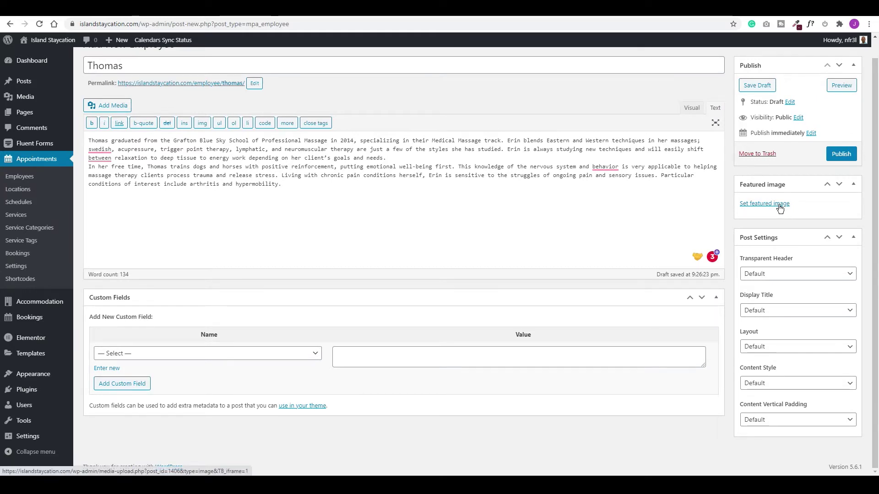
{"action": "left_click", "coordinate": [841, 155]}
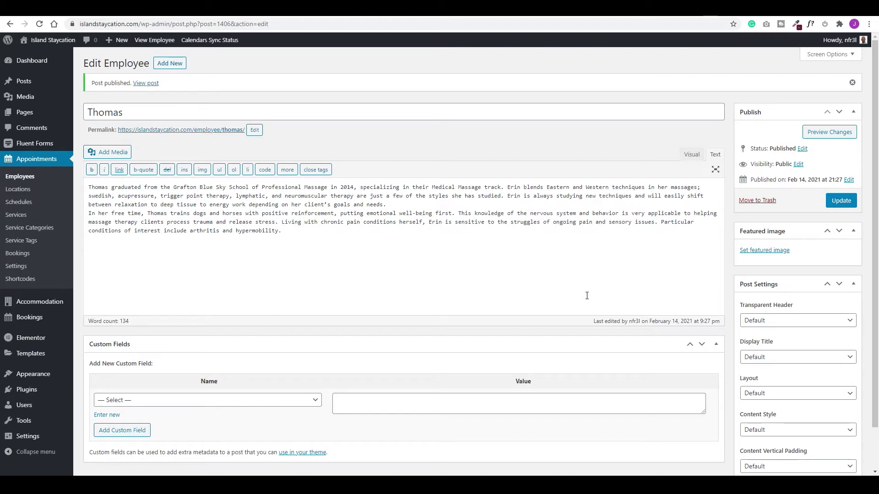
- Add and publish a second employee with the occupational therapist's first name and their Reiki and wellness biography
{"action": "left_click", "coordinate": [169, 63]}
{"action": "left_click", "coordinate": [481, 79]}
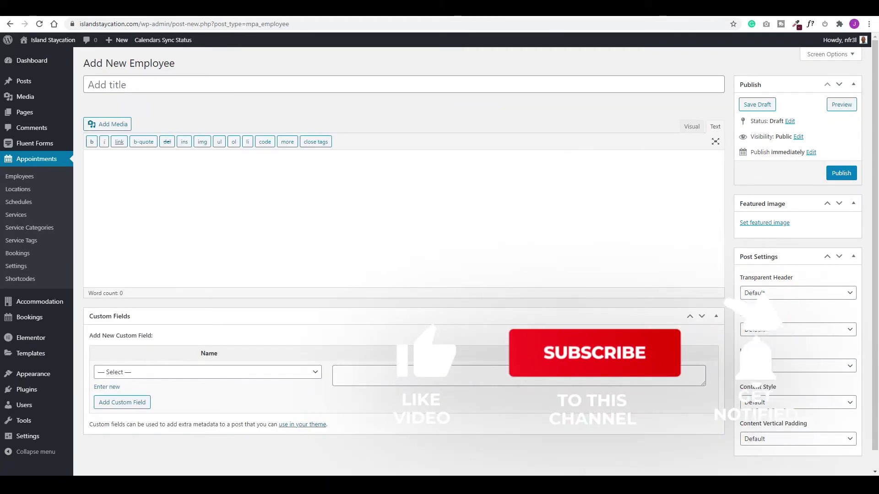
{"action": "type", "text": "Tami"}
{"action": "type", "text": "Hello! I am an Occupational Therapist and Reiki Master Teacher who has worked in hospital settings, home health, and as a college-level instructor. I specialize in Energy Blast Healing, Craniosacral Therapy and Reiki. I also teach wellness classes. Whether you seek treatment as part of a routine self-care commitment, or if you have a particular physical or energetic symptom, we can work together to address your unique needs. My intention is to help enhance harmony and balance in your body, mind and spirit for a healthier and happier you.  For playtime, I enjoy hiking, reading, hanging out with friends, Kirtans and sound healing, spending time outdoors and spending time with my Sheltie, Stewart."}
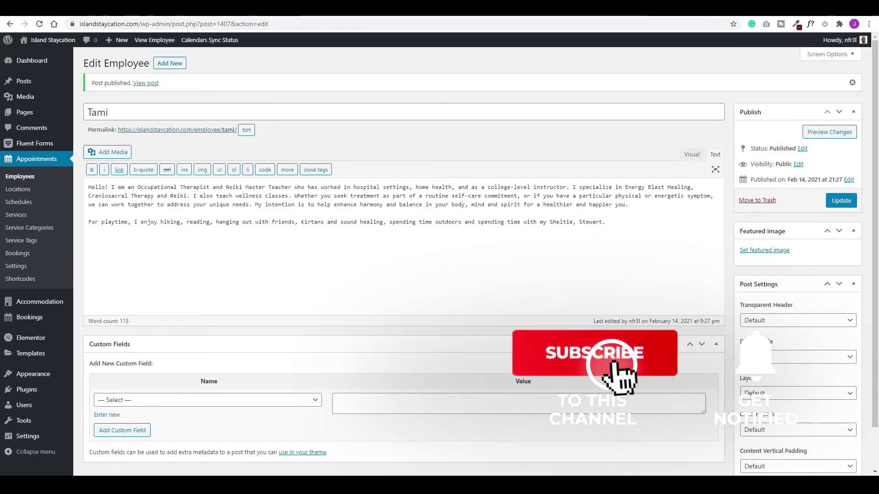
- Add and publish a third employee with their first name as title and the copied biography as description
{"action": "left_click", "coordinate": [170, 63]}
{"action": "left_click", "coordinate": [482, 77]}
{"action": "type", "text": "Tine"}
{"action": "key", "text": "ctrl+v"}
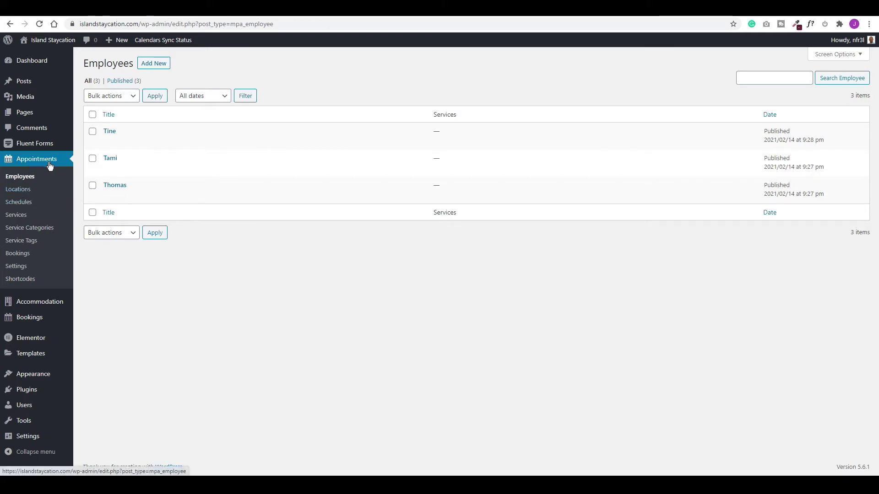
- Add a location titled "Port Mall" with the description "Located in the heart of capital" and publish it
{"action": "left_click", "coordinate": [19, 189]}
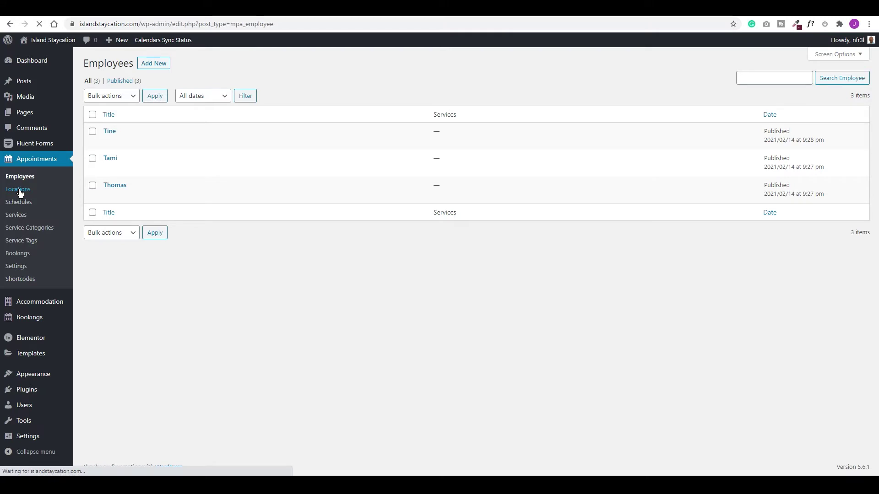
{"action": "left_click", "coordinate": [152, 64]}
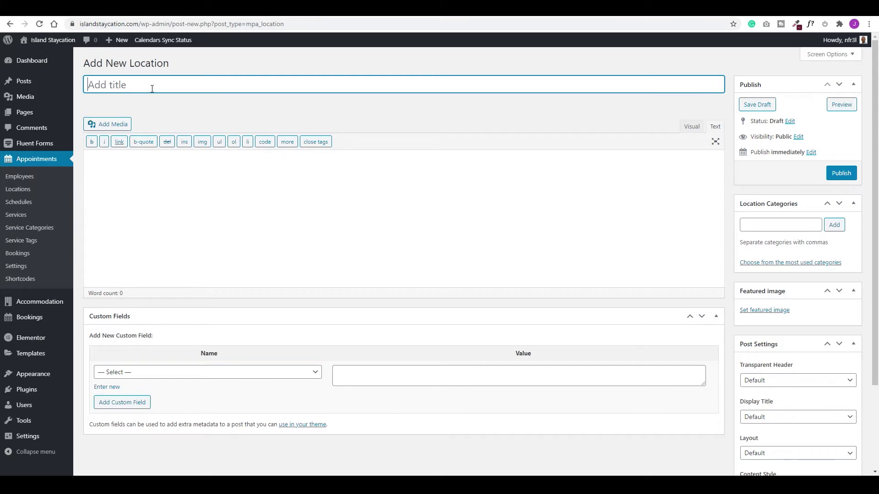
{"action": "type", "text": "Port Mall"}
{"action": "key", "text": "Tab"}
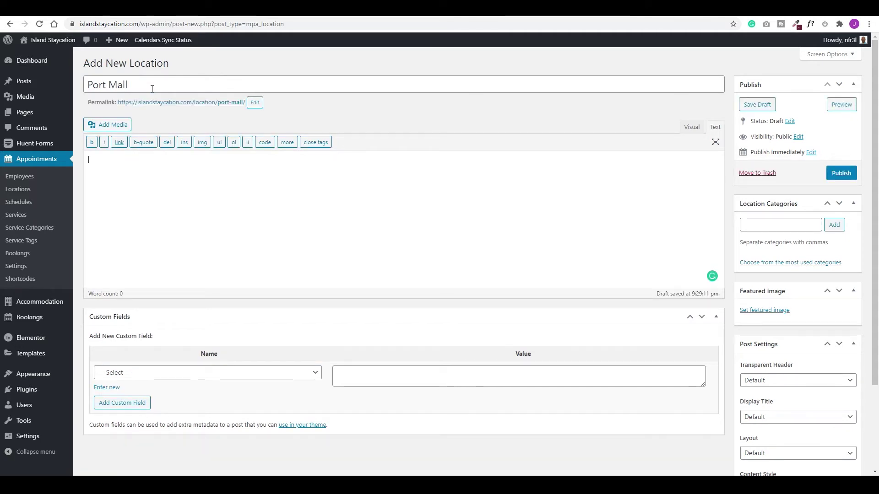
{"action": "type", "text": "Located in the "}
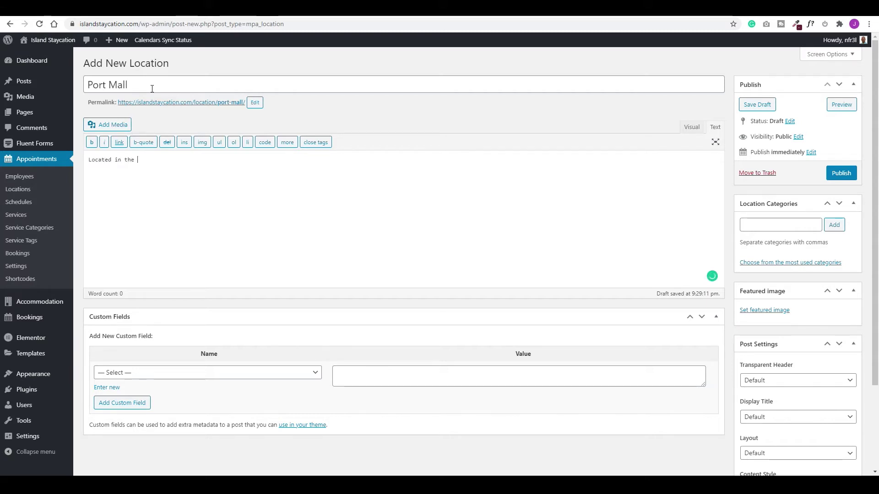
{"action": "type", "text": "heart of capital"}
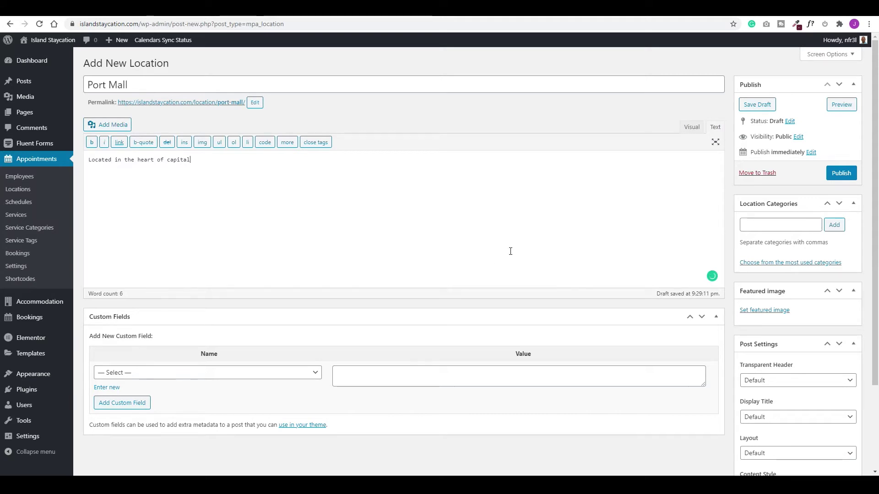
{"action": "scroll", "coordinate": [595, 274], "scroll_direction": "down", "scroll_amount": 3}
{"action": "left_click", "coordinate": [841, 66]}
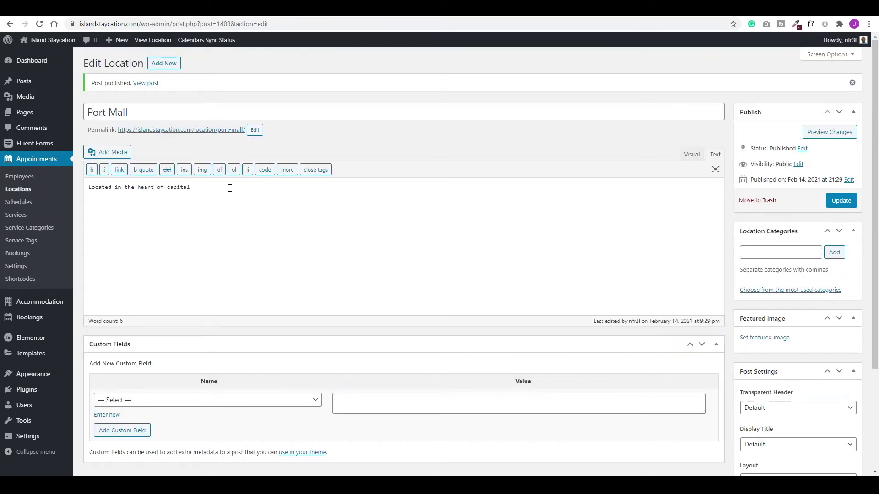
- Add a second location titled "Scarborough" with the description "Capital of Tobago" and publish it
{"action": "left_click", "coordinate": [165, 63]}
{"action": "type", "text": "Scarborough"}
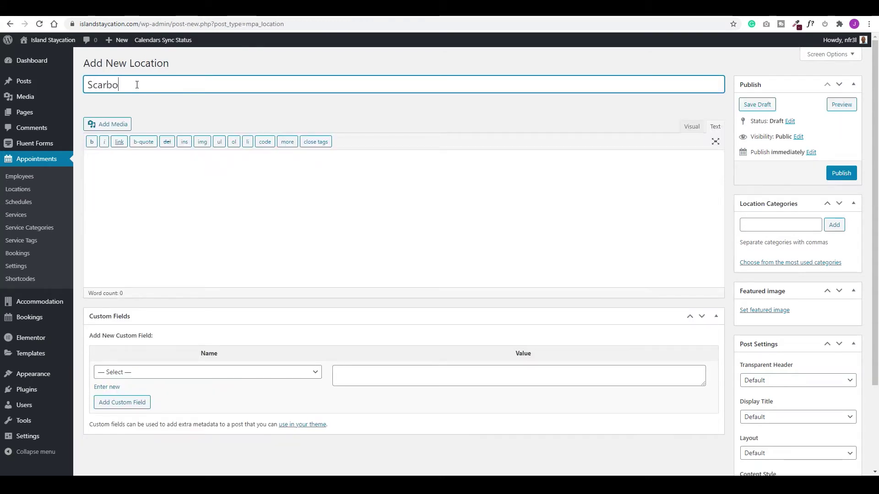
{"action": "left_click", "coordinate": [240, 170]}
{"action": "type", "text": "Capital of Tobago"}
{"action": "left_click", "coordinate": [841, 173]}
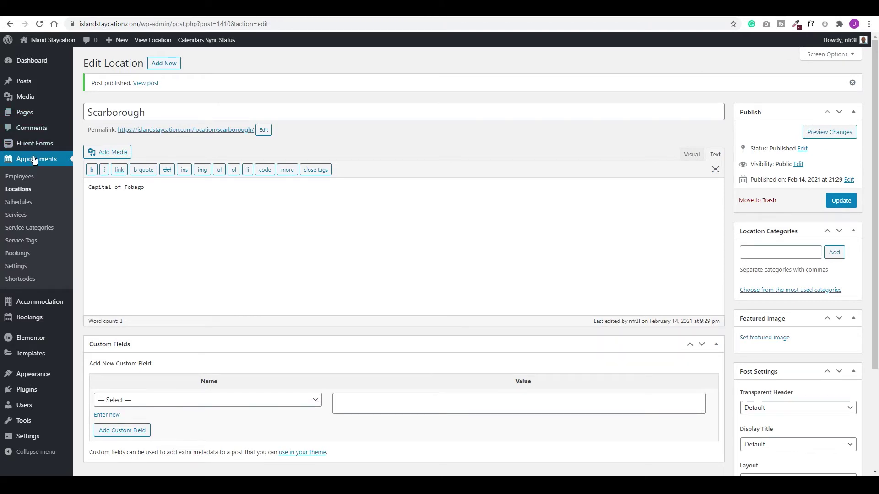
- Create a new appointment schedule titled with the first employee's name followed by "Schedule"
{"action": "left_click", "coordinate": [13, 204]}
{"action": "left_click", "coordinate": [482, 74]}
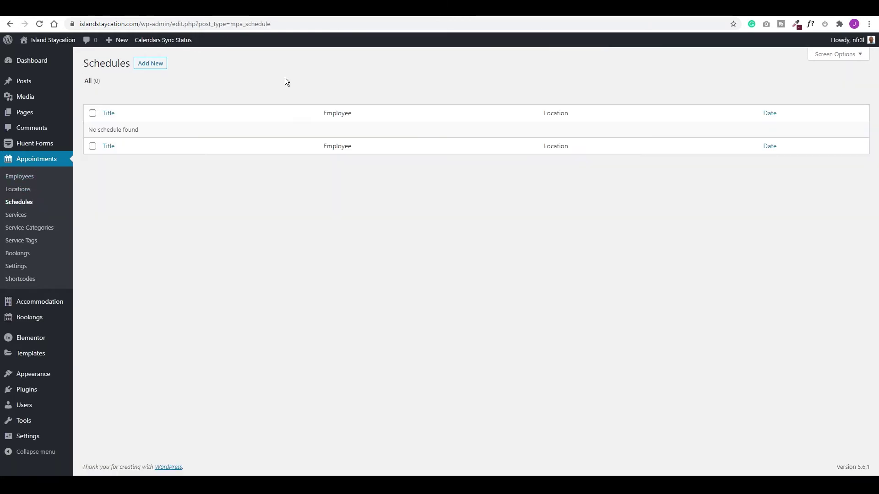
{"action": "left_click", "coordinate": [150, 63]}
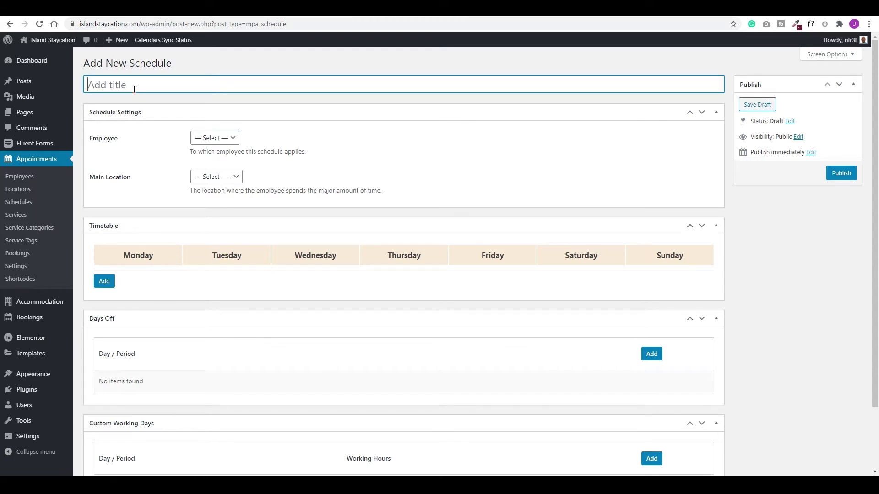
{"action": "type", "text": "Thomas Schedule"}
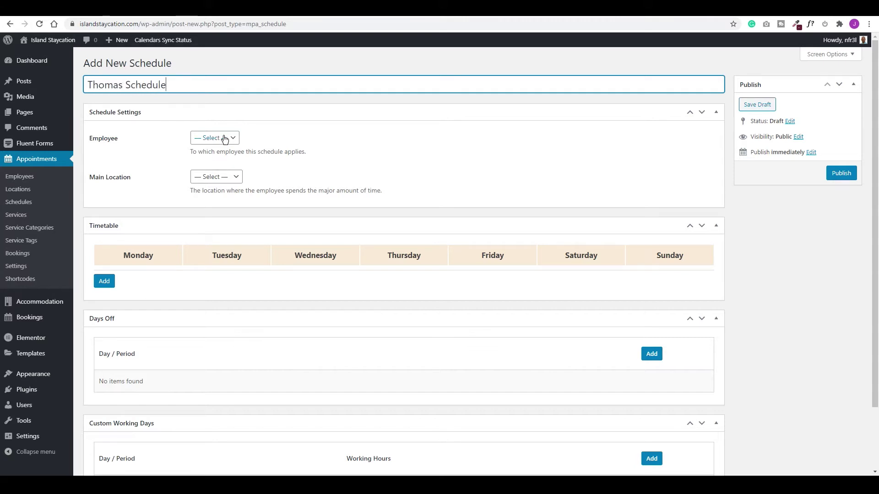
- Assign the schedule to the first employee and set its main location to Port Mall
{"action": "left_click", "coordinate": [224, 139]}
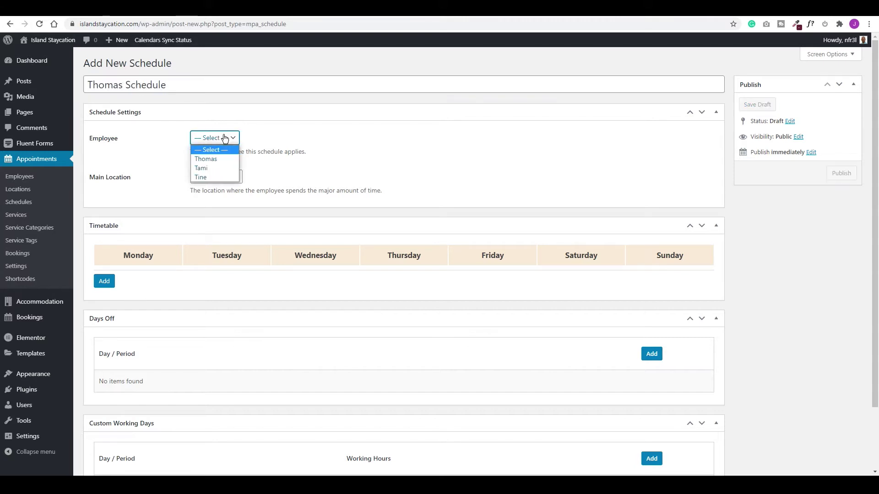
{"action": "left_click", "coordinate": [212, 159]}
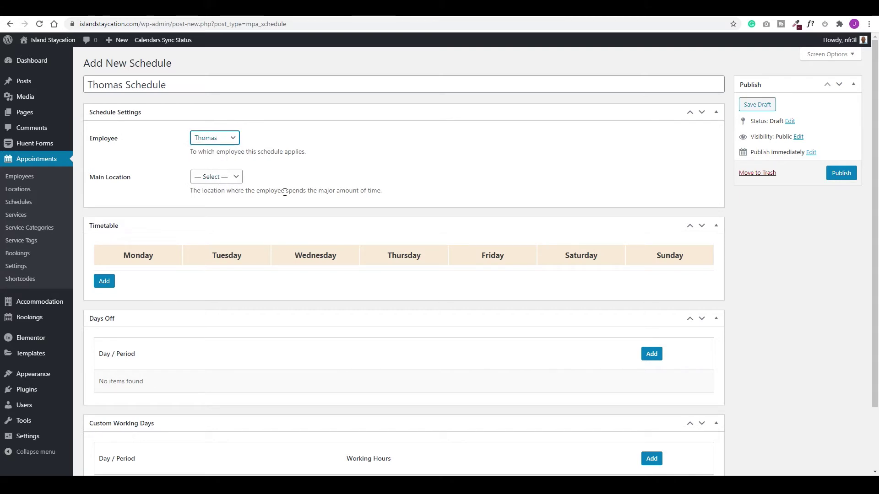
{"action": "left_click", "coordinate": [227, 181]}
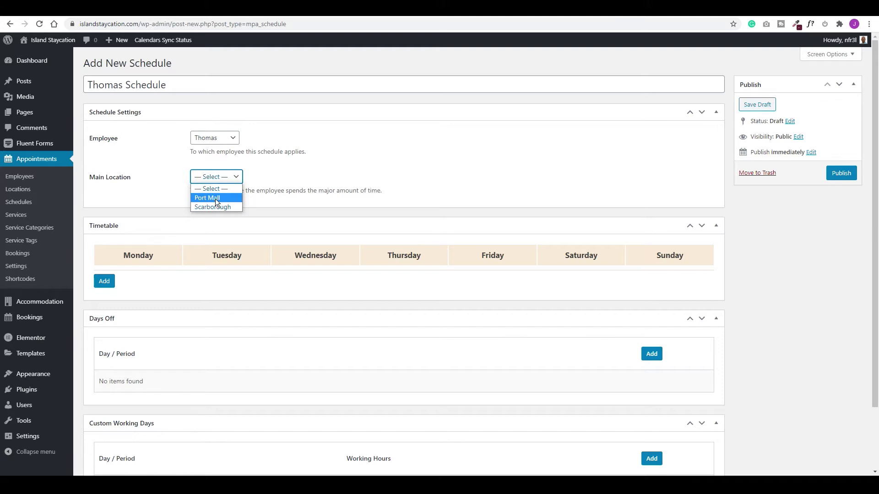
{"action": "left_click", "coordinate": [216, 198]}
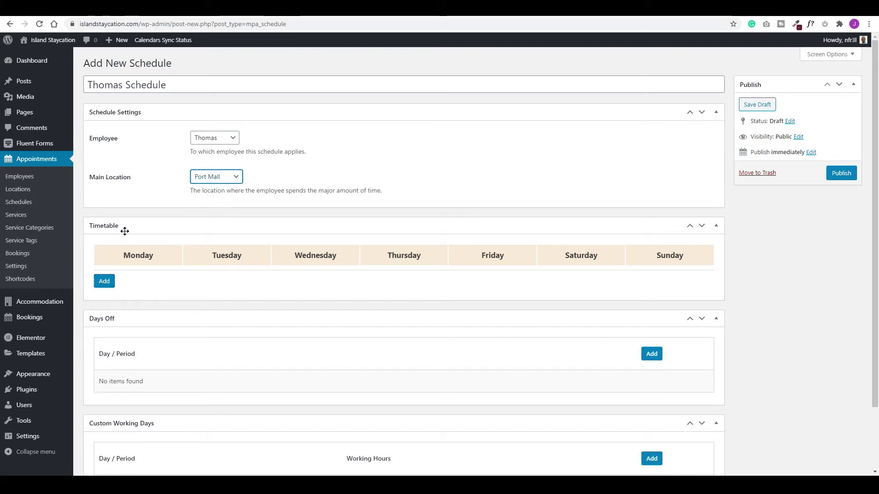
- Start a Monday timetable entry with a time period from 9:00 am to 2:00 pm
{"action": "left_click", "coordinate": [105, 281]}
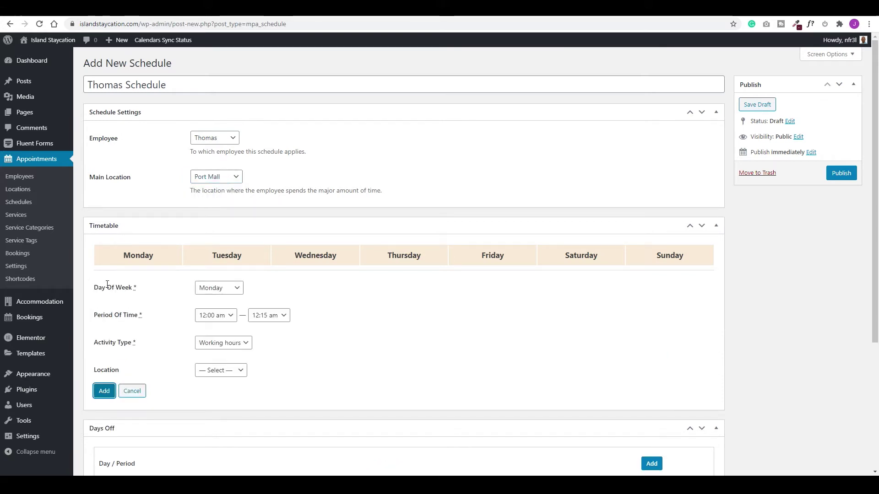
{"action": "left_click", "coordinate": [220, 316]}
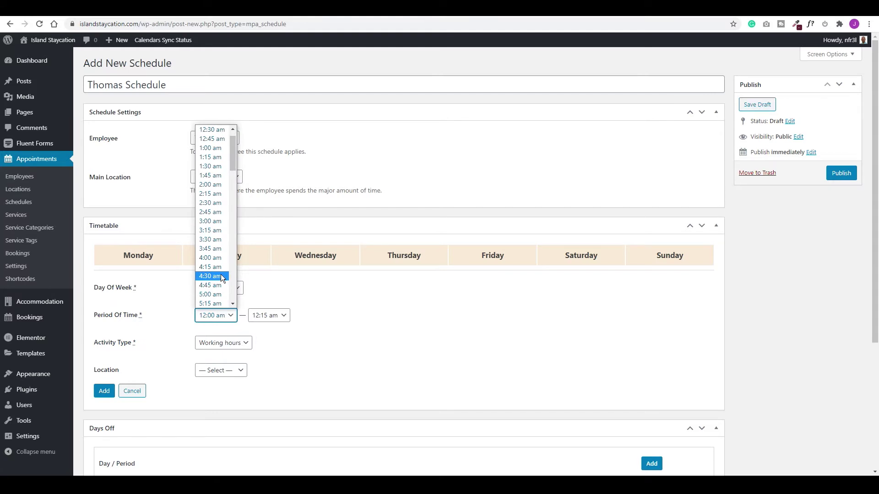
{"action": "scroll", "coordinate": [221, 274], "scroll_direction": "down", "scroll_amount": 5}
{"action": "left_click", "coordinate": [211, 221]}
{"action": "left_click", "coordinate": [276, 316]}
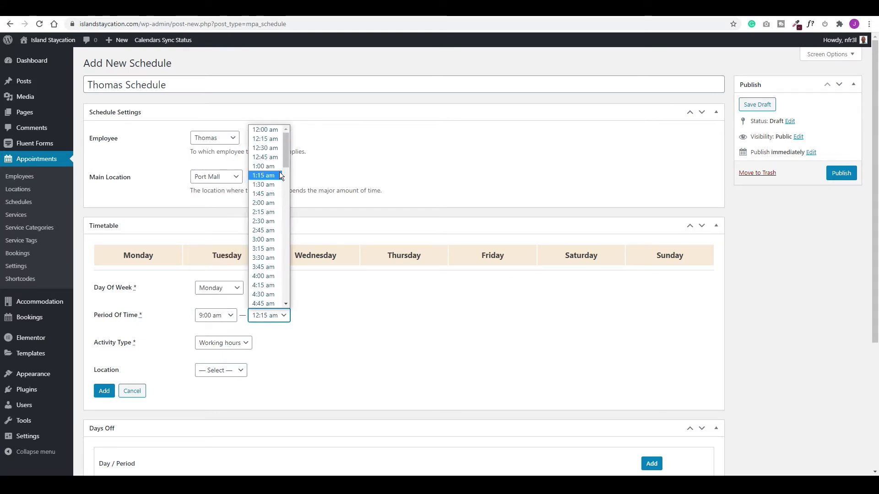
{"action": "scroll", "coordinate": [266, 210], "scroll_direction": "down", "scroll_amount": 10}
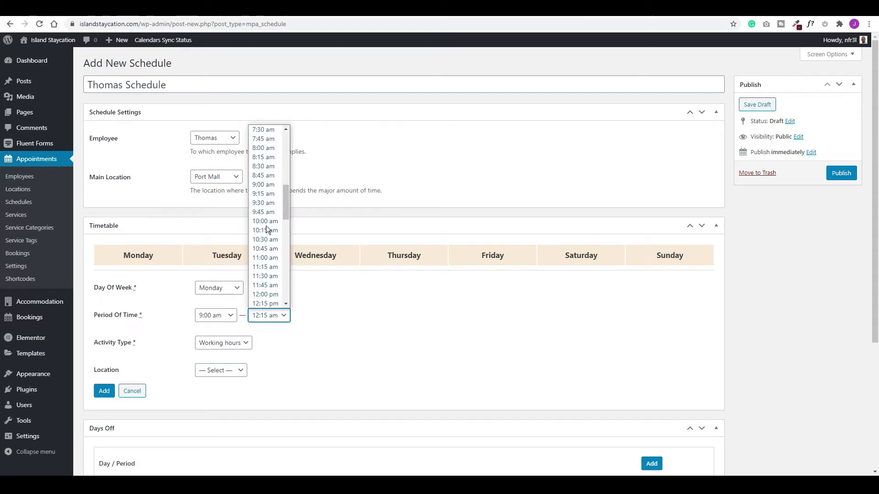
{"action": "left_click", "coordinate": [266, 227]}
{"action": "left_click", "coordinate": [252, 316]}
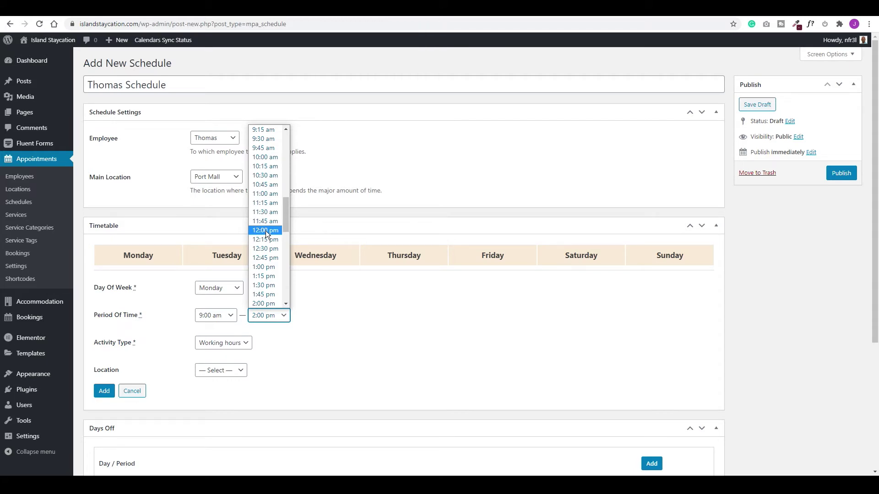
{"action": "left_click", "coordinate": [322, 288]}
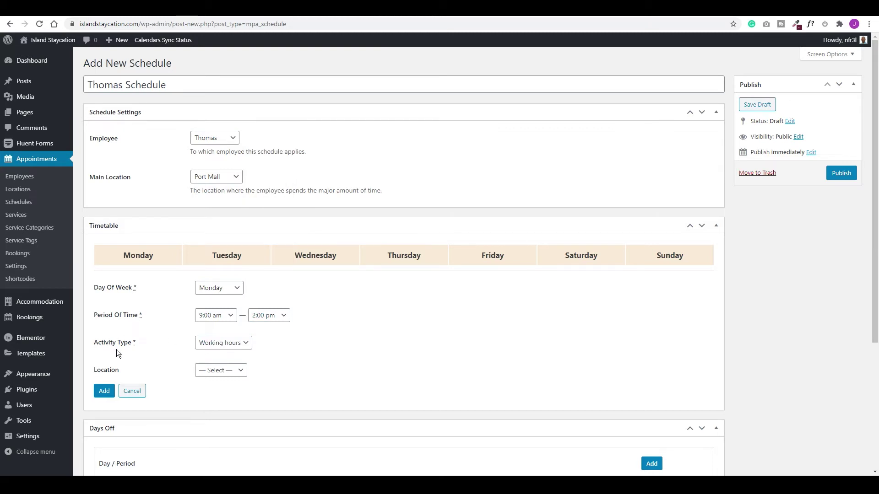
- Set the Monday entry's activity type to Working hours and location to Port Mall, and add it to the timetable
{"action": "left_click", "coordinate": [246, 344]}
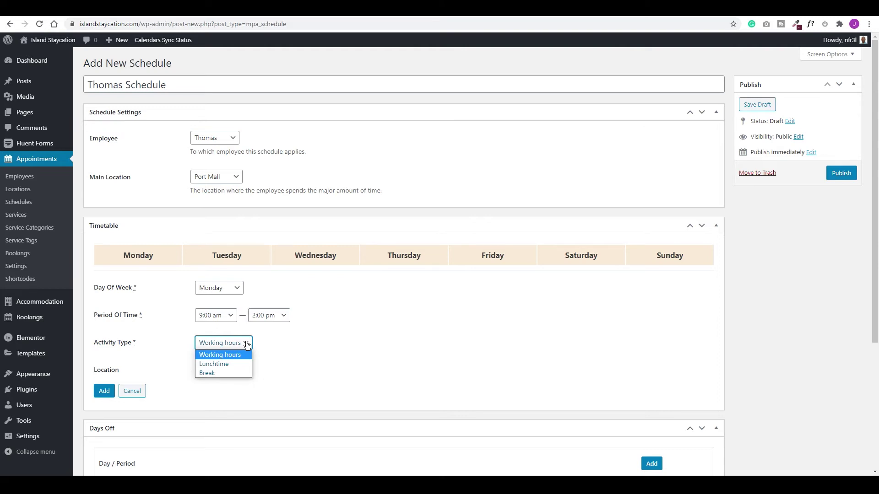
{"action": "left_click", "coordinate": [228, 355]}
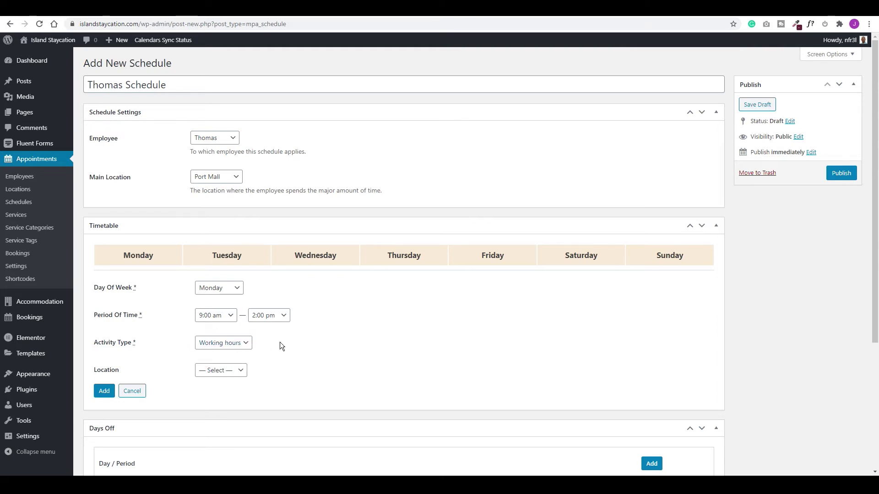
{"action": "left_click", "coordinate": [234, 370]}
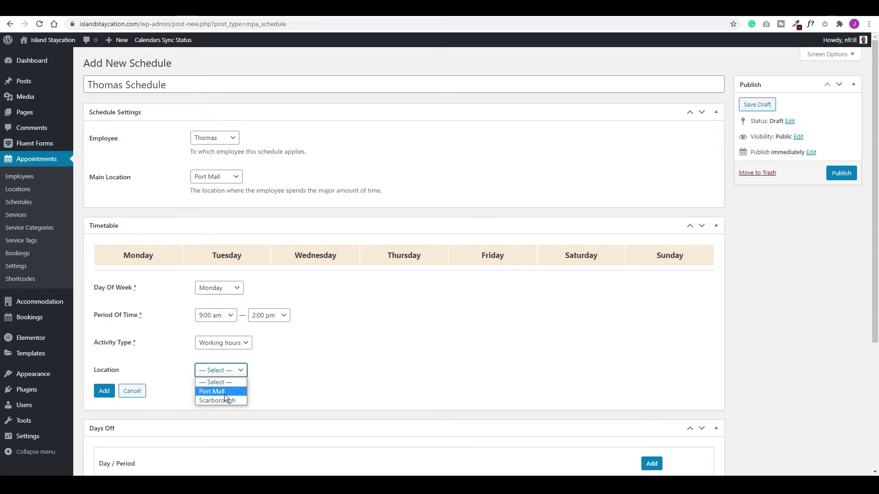
{"action": "left_click", "coordinate": [224, 392]}
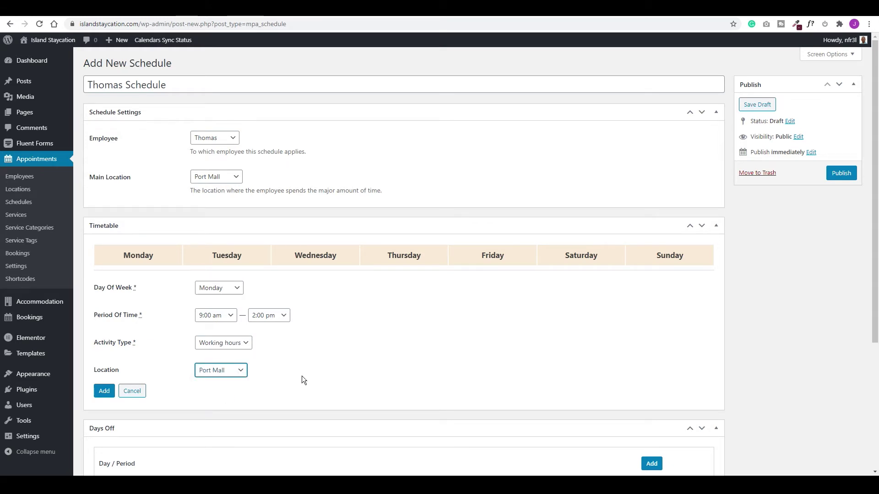
{"action": "left_click", "coordinate": [104, 392]}
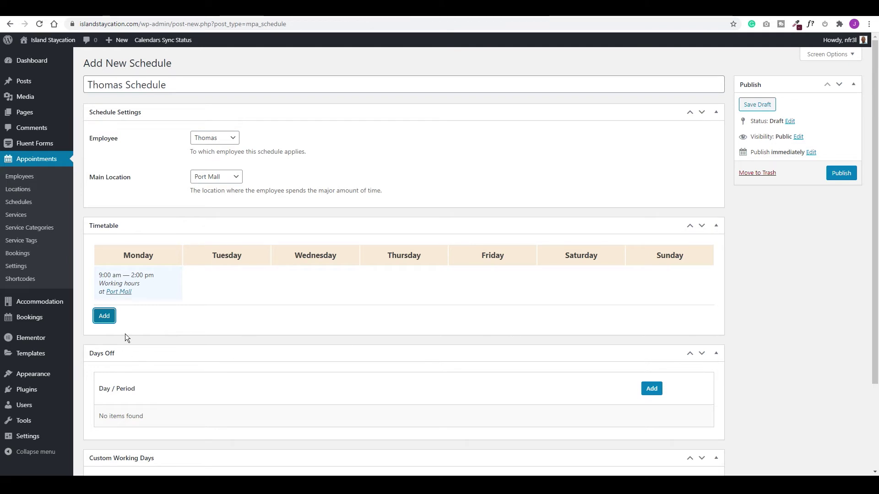
- Add a Wednesday timetable entry with working hours from 9:00 am to 2:00 pm at Port Mall
{"action": "left_click", "coordinate": [106, 317]}
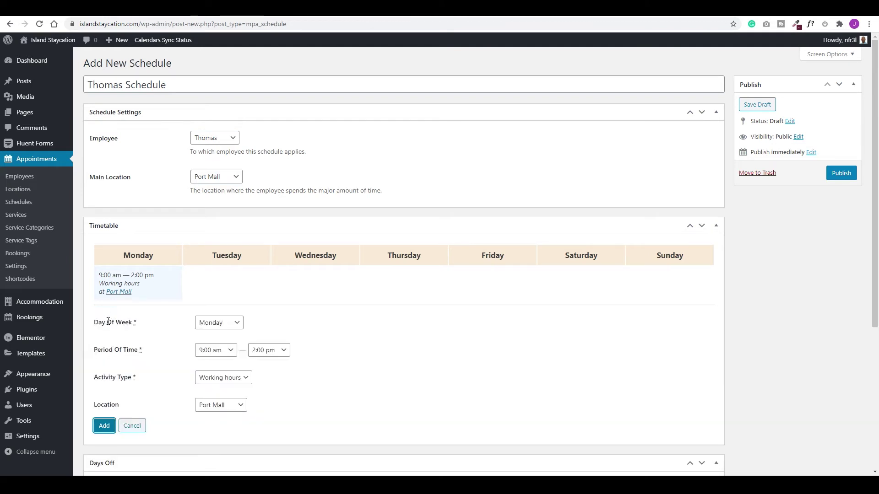
{"action": "left_click", "coordinate": [219, 323]}
{"action": "left_click", "coordinate": [226, 353]}
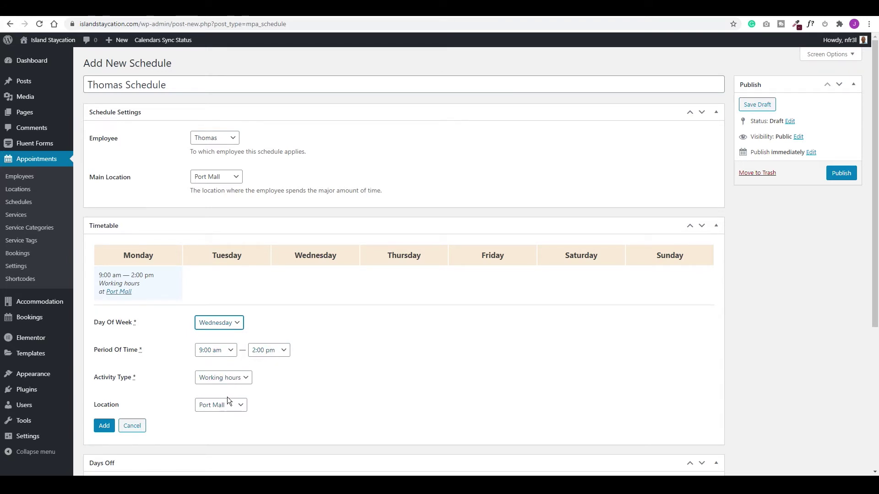
{"action": "left_click", "coordinate": [105, 425]}
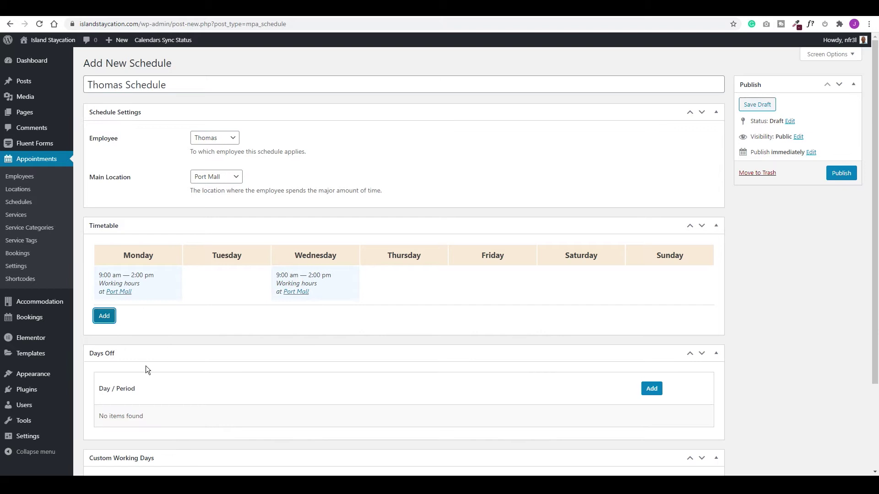
- Add a Friday timetable entry with working hours from 9:00 am to 1:00 pm at Port Mall
{"action": "left_click", "coordinate": [105, 316]}
{"action": "left_click", "coordinate": [219, 322]}
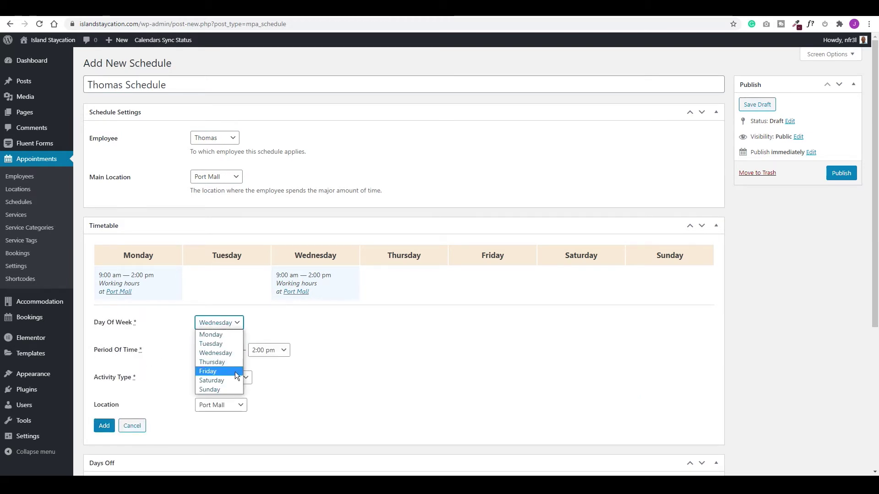
{"action": "left_click", "coordinate": [217, 371]}
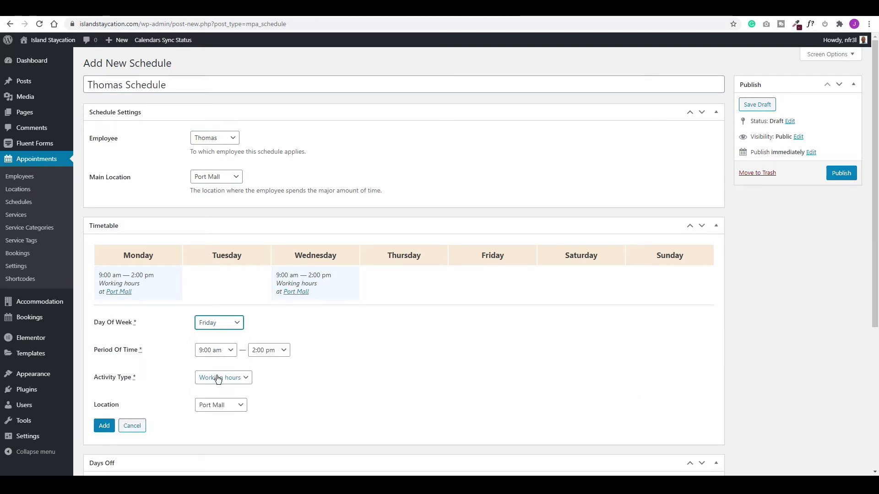
{"action": "left_click", "coordinate": [282, 352]}
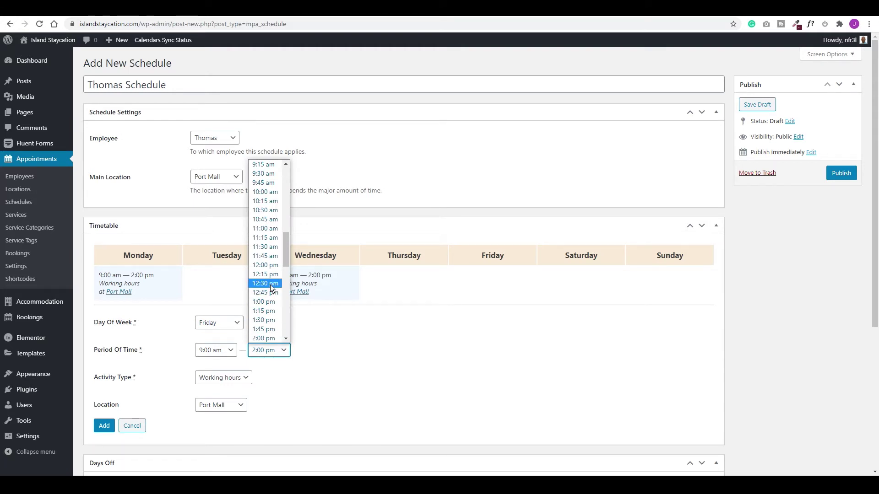
{"action": "left_click", "coordinate": [264, 298]}
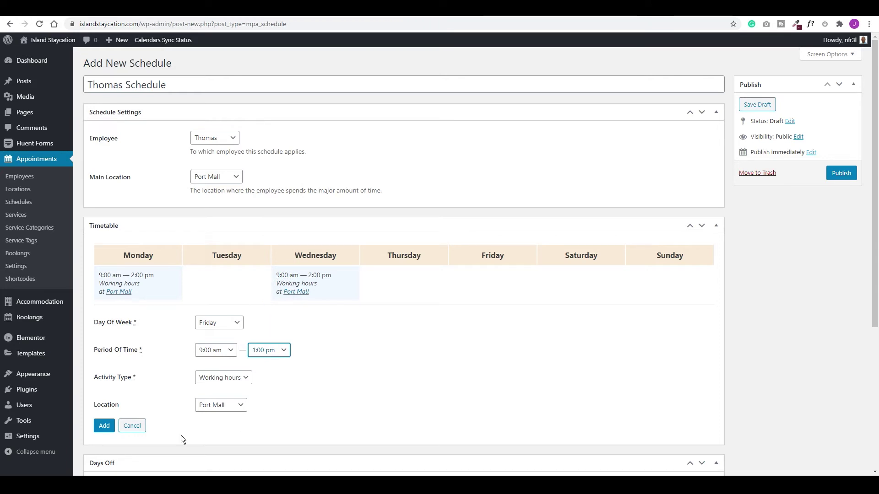
{"action": "left_click", "coordinate": [104, 426]}
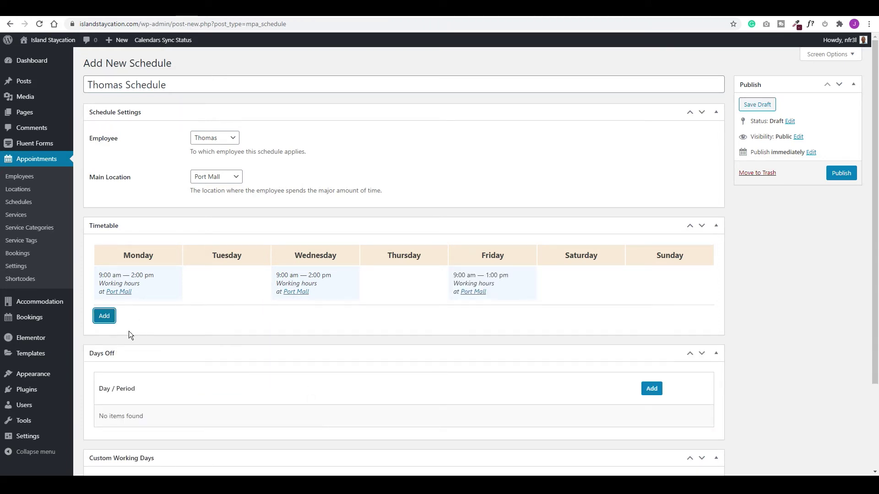
- Add a second Monday timetable entry from 11:00 am to 12:00 pm, with Working hours as activity type at Port Mall
{"action": "left_click", "coordinate": [104, 315]}
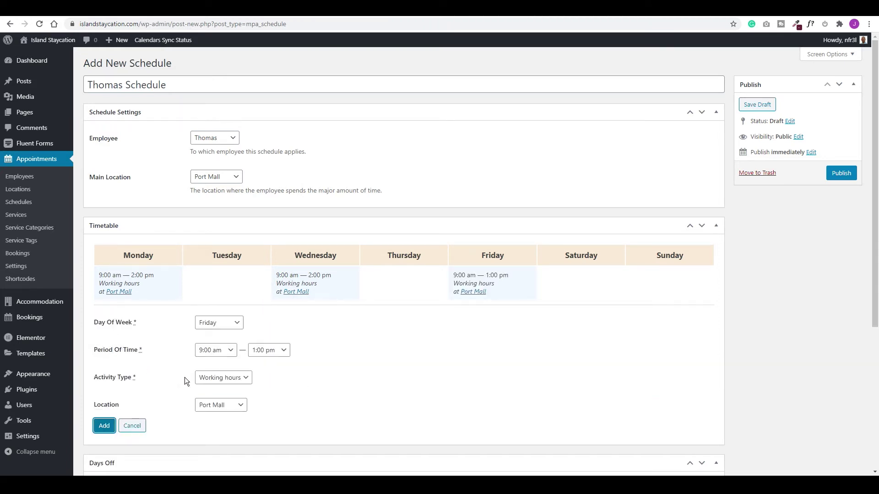
{"action": "left_click", "coordinate": [218, 322]}
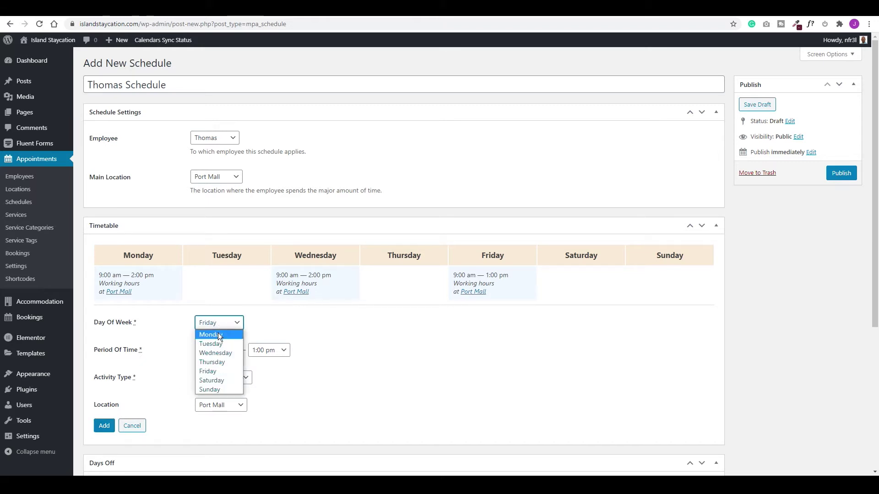
{"action": "left_click", "coordinate": [213, 333]}
{"action": "left_click", "coordinate": [225, 351]}
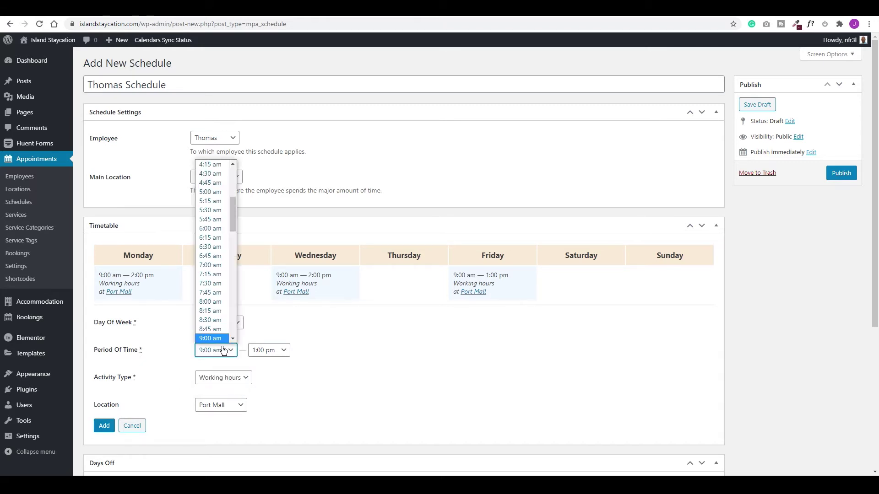
{"action": "scroll", "coordinate": [212, 309], "scroll_direction": "down", "scroll_amount": 3}
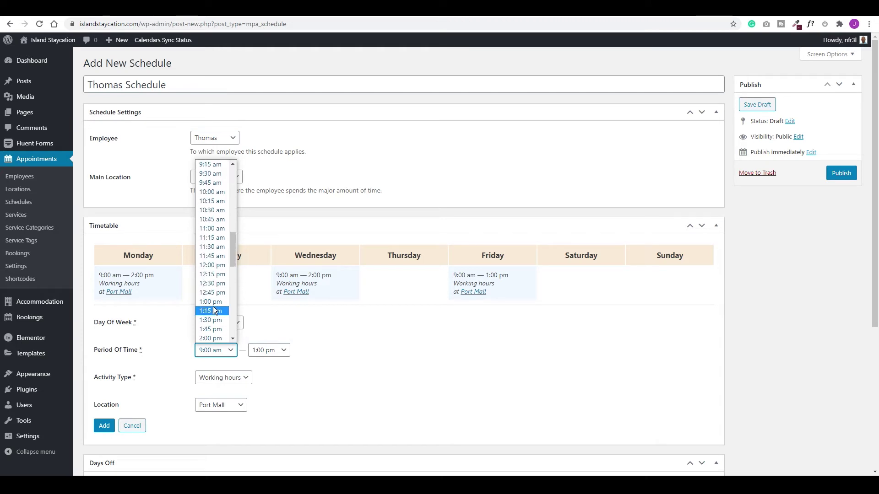
{"action": "left_click", "coordinate": [213, 251]}
{"action": "left_click", "coordinate": [269, 351]}
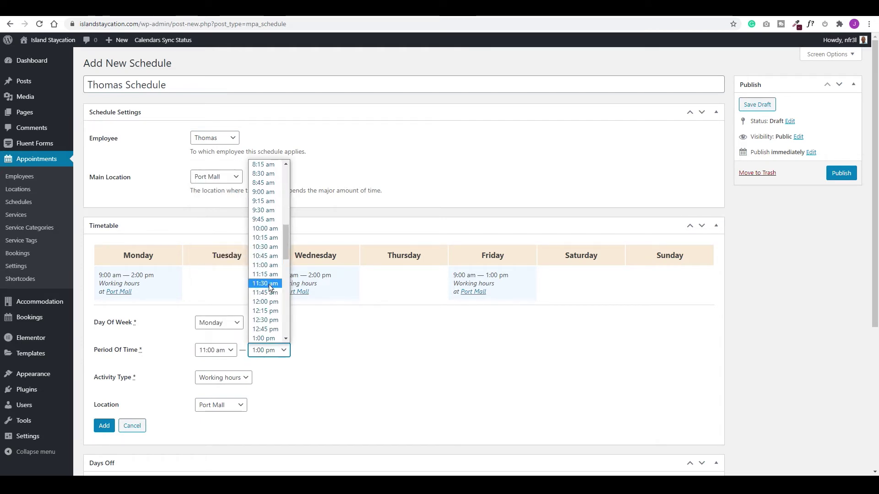
{"action": "left_click", "coordinate": [268, 302]}
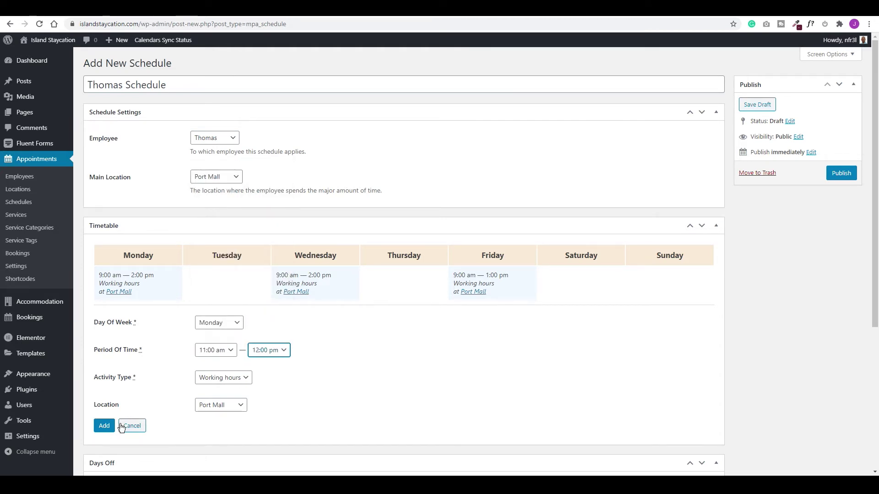
{"action": "left_click", "coordinate": [106, 426]}
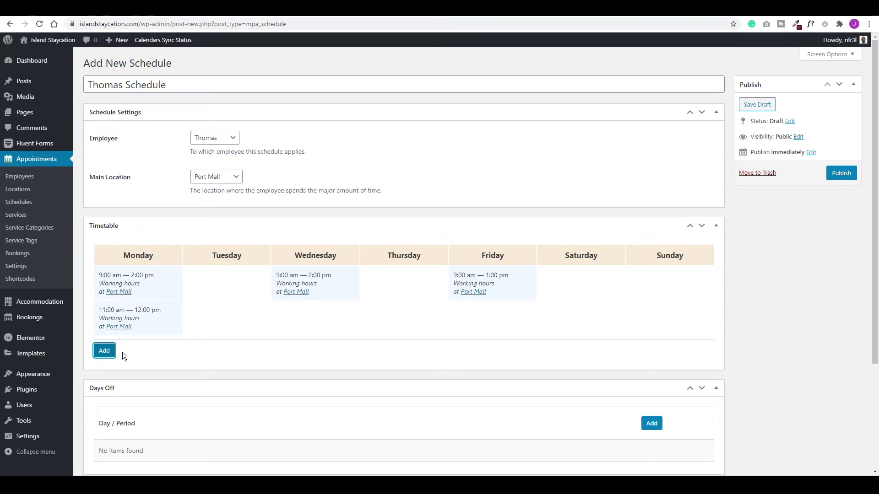
- Add a Wednesday timetable entry from 11:00 am to 12:00 pm with Lunchtime as the activity type
{"action": "left_click", "coordinate": [104, 351]}
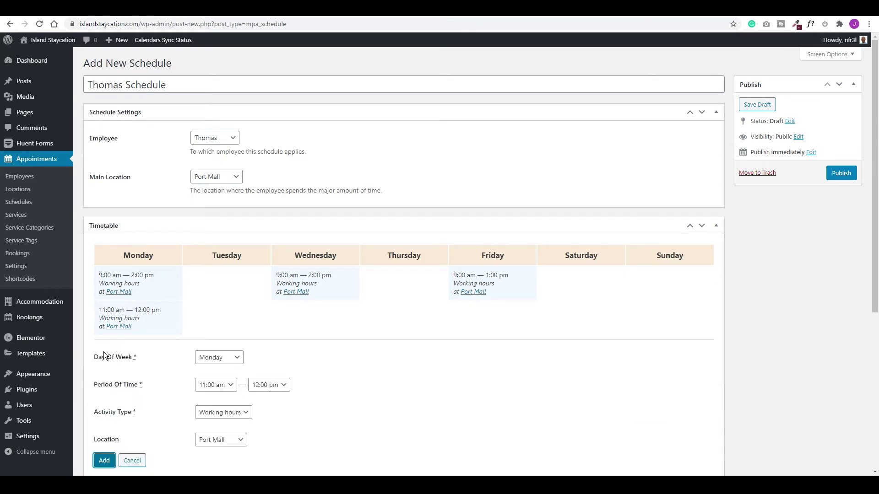
{"action": "left_click", "coordinate": [218, 357]}
{"action": "left_click", "coordinate": [228, 391]}
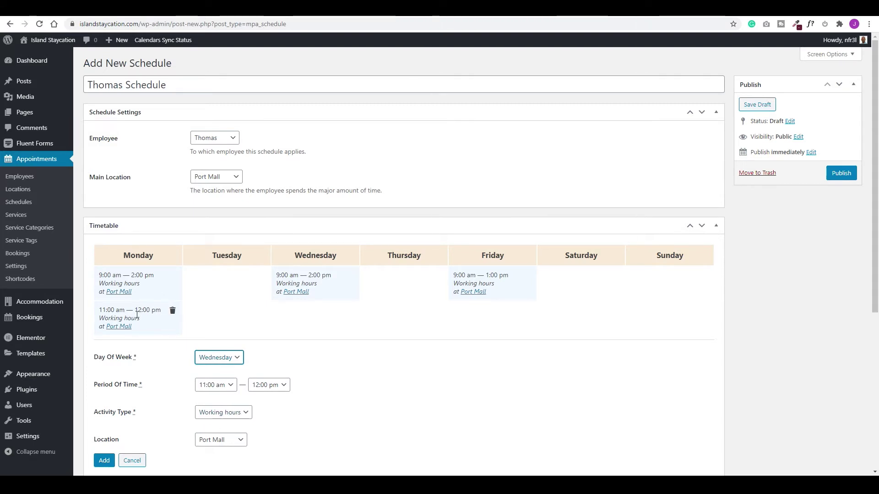
{"action": "left_click", "coordinate": [222, 413]}
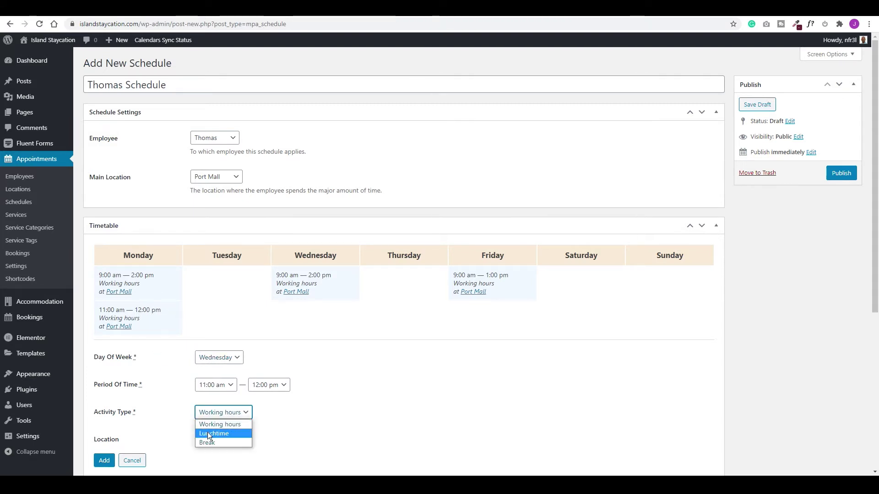
{"action": "left_click", "coordinate": [220, 433]}
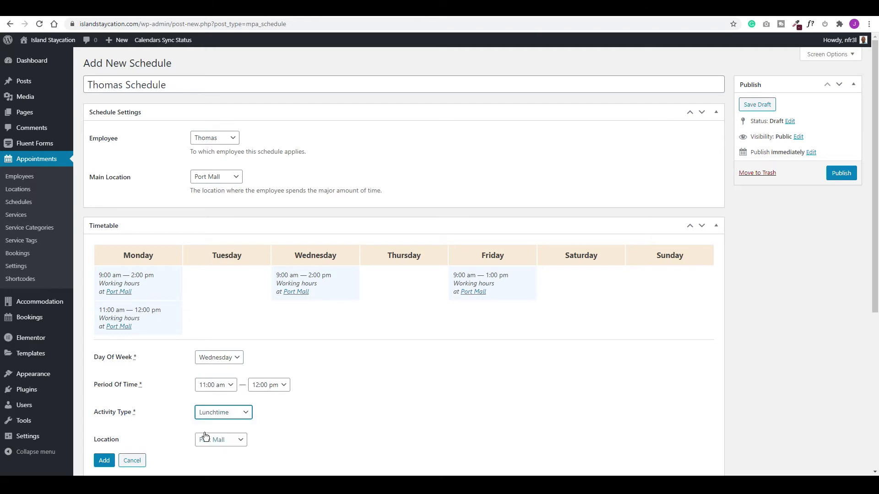
{"action": "left_click", "coordinate": [104, 460]}
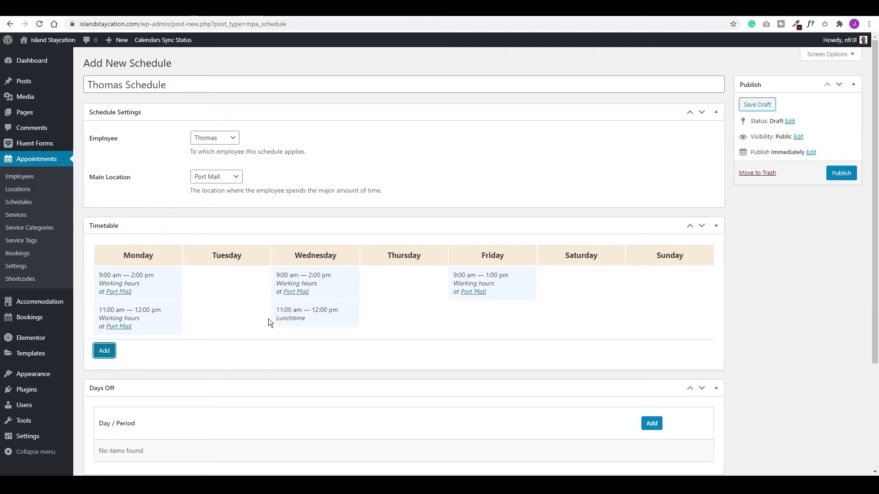
- Add a Friday timetable entry from 10:30 am to 11:00 am with Lunchtime as the activity type
{"action": "left_click", "coordinate": [103, 352]}
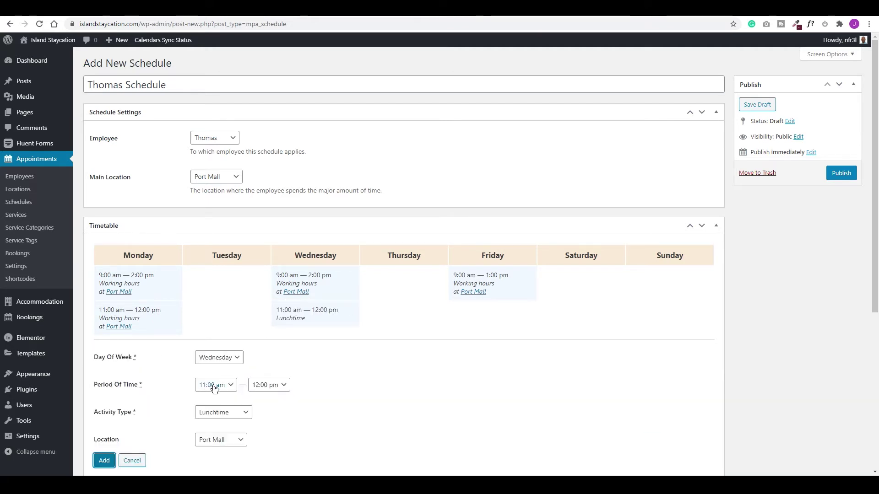
{"action": "left_click", "coordinate": [228, 361]}
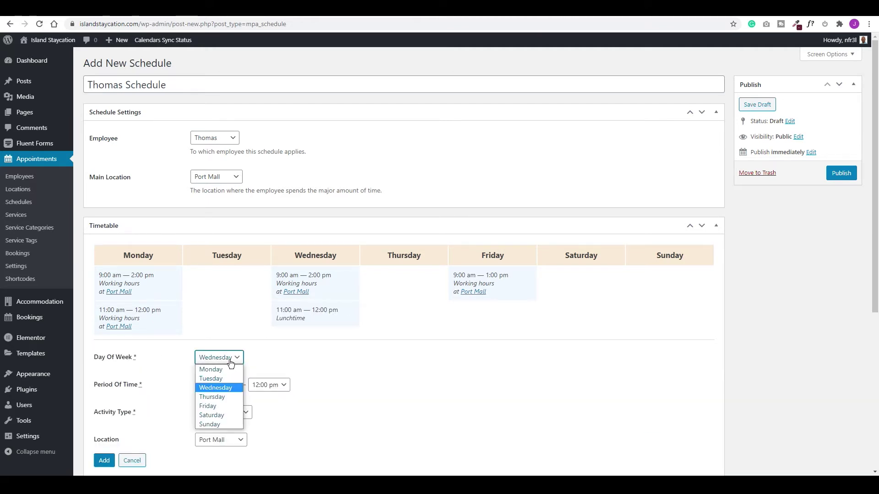
{"action": "left_click", "coordinate": [218, 407]}
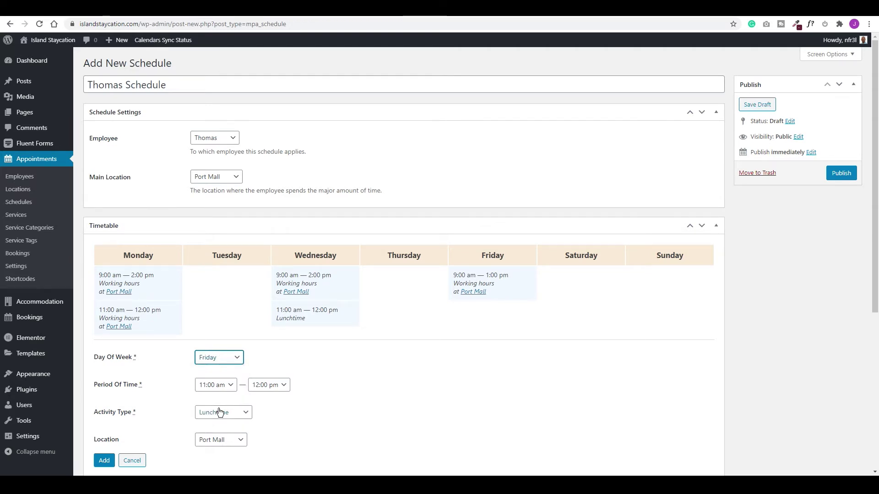
{"action": "left_click", "coordinate": [224, 385]}
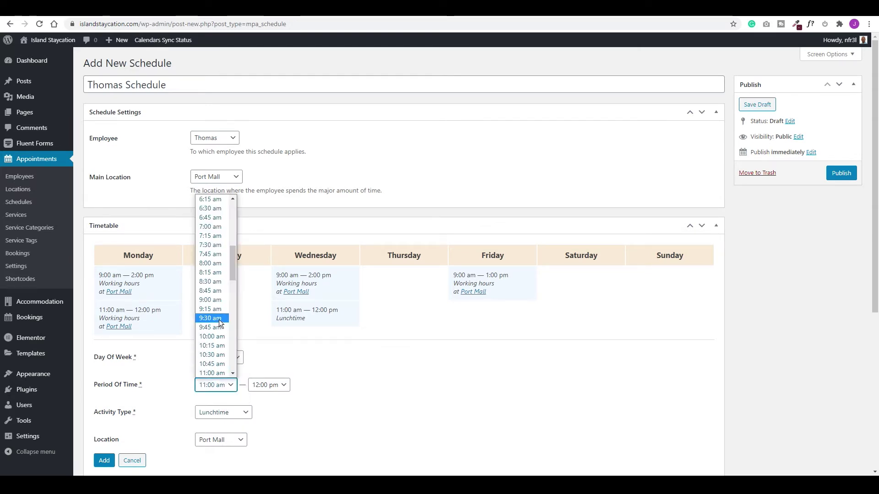
{"action": "left_click", "coordinate": [211, 355]}
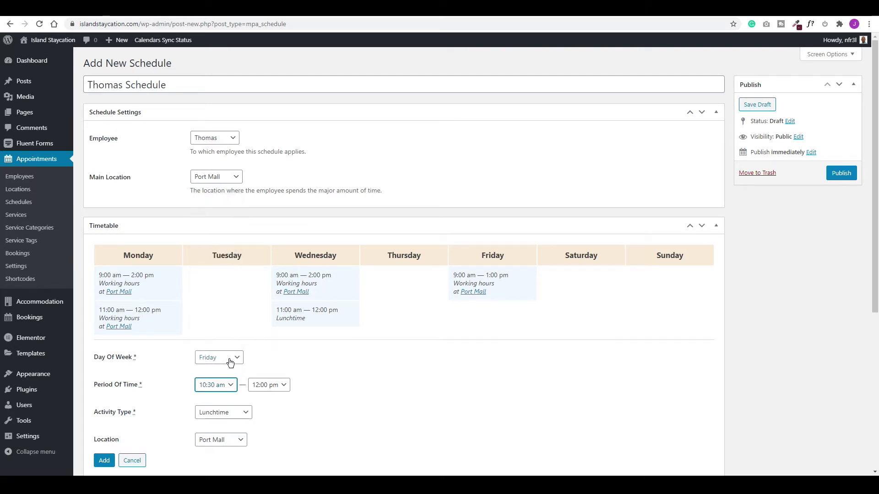
{"action": "left_click", "coordinate": [277, 389]}
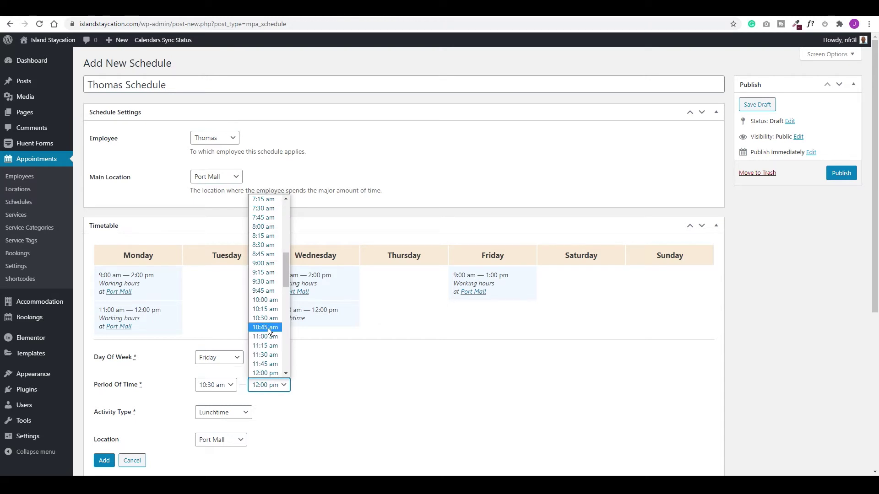
{"action": "left_click", "coordinate": [268, 341]}
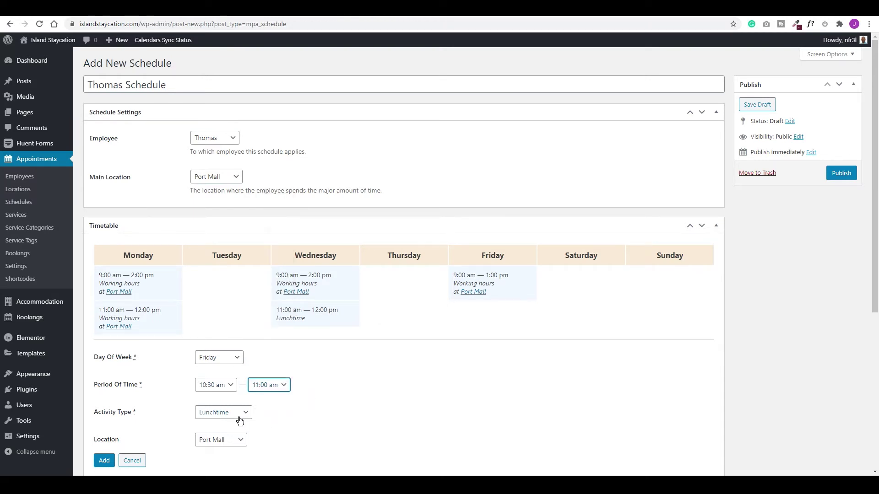
{"action": "left_click", "coordinate": [104, 460]}
- Replace Monday's 11:00 am to 12:00 pm working-hours entry with a Lunchtime entry from 11:00 am to 12:00 pm
{"action": "mouse_move", "coordinate": [148, 313]}
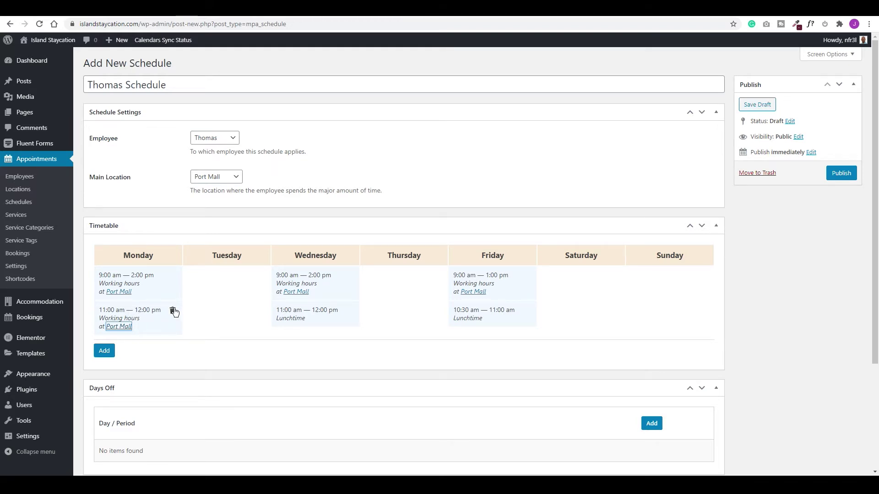
{"action": "left_click", "coordinate": [174, 311]}
{"action": "left_click", "coordinate": [104, 350]}
{"action": "left_click", "coordinate": [231, 350]}
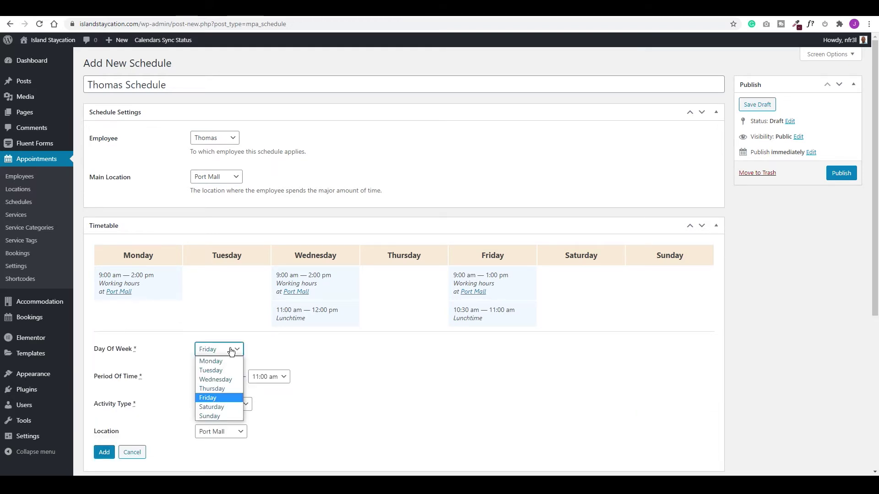
{"action": "left_click", "coordinate": [223, 361]}
{"action": "left_click", "coordinate": [220, 374]}
{"action": "scroll", "coordinate": [217, 355], "scroll_direction": "down", "scroll_amount": 3}
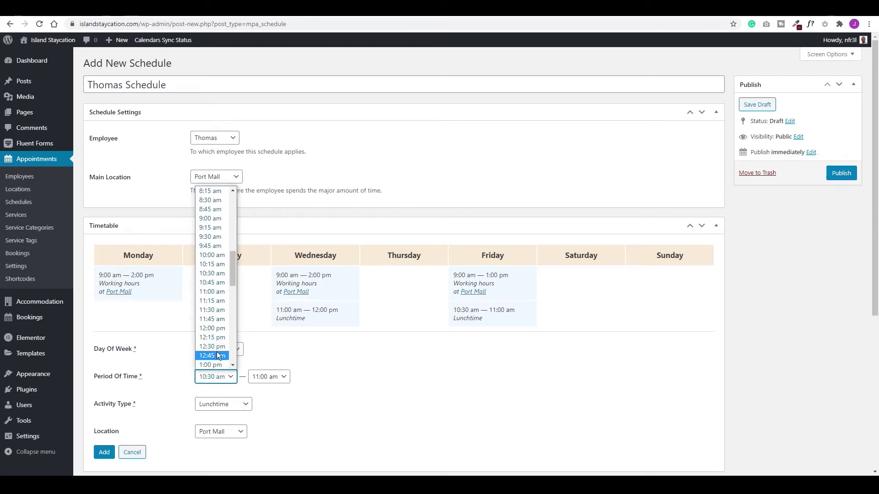
{"action": "left_click", "coordinate": [213, 292]}
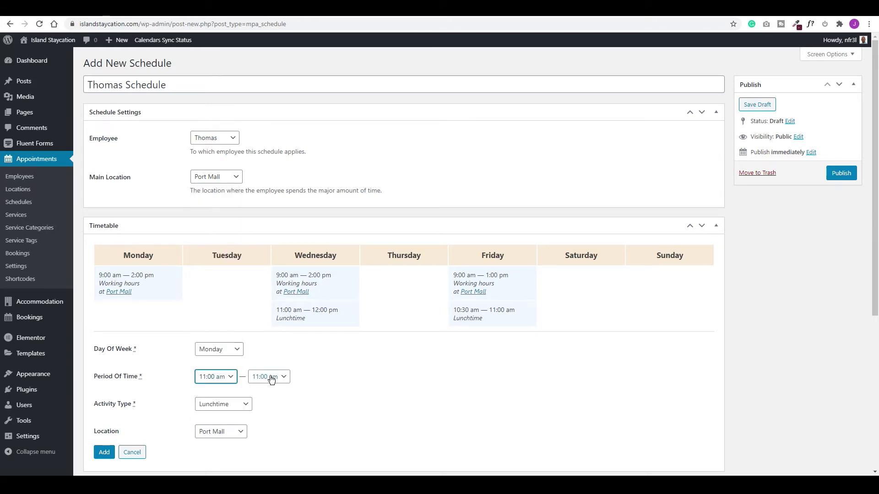
{"action": "left_click", "coordinate": [270, 377]}
{"action": "scroll", "coordinate": [269, 350], "scroll_direction": "down", "scroll_amount": 3}
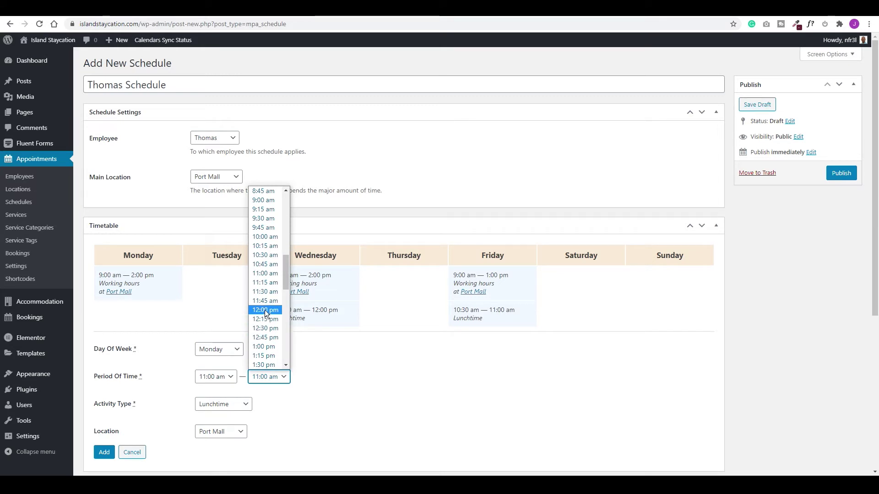
{"action": "left_click", "coordinate": [265, 309]}
{"action": "left_click", "coordinate": [112, 452]}
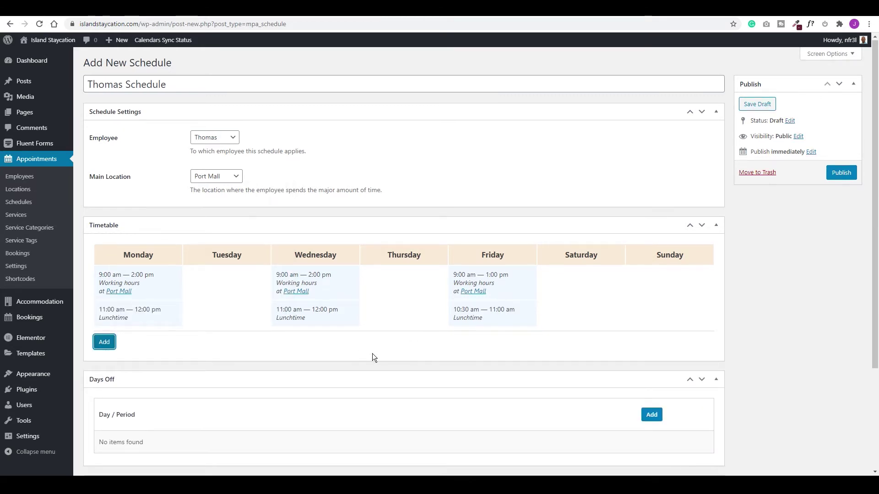
- Add a days-off period from March 10 to March 13, 2021, and publish the schedule
{"action": "scroll", "coordinate": [372, 353], "scroll_direction": "down", "scroll_amount": 2}
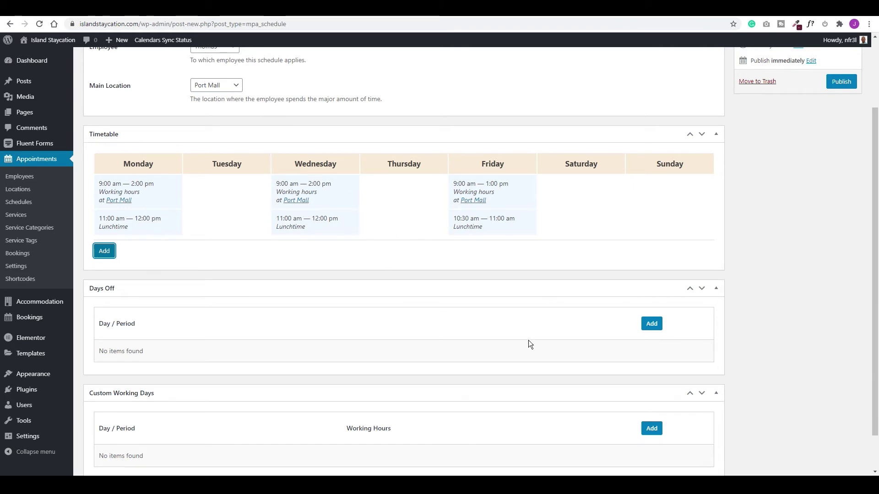
{"action": "left_click", "coordinate": [654, 324]}
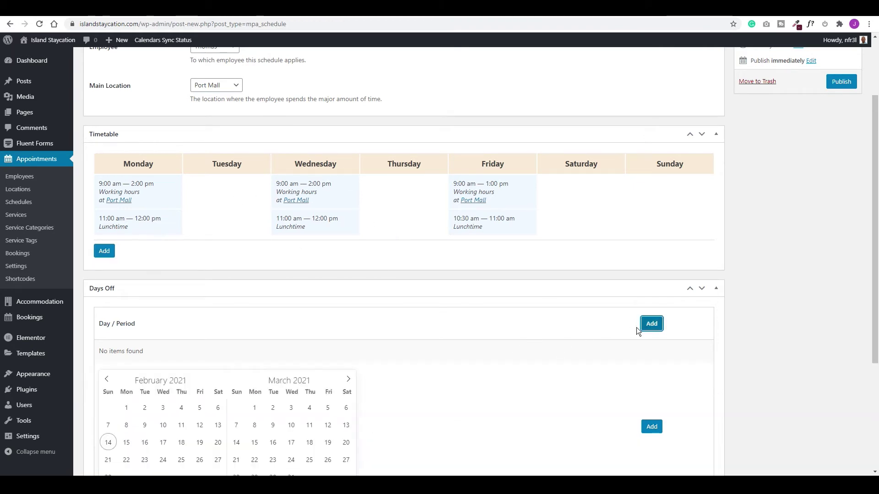
{"action": "scroll", "coordinate": [298, 358], "scroll_direction": "down", "scroll_amount": 2}
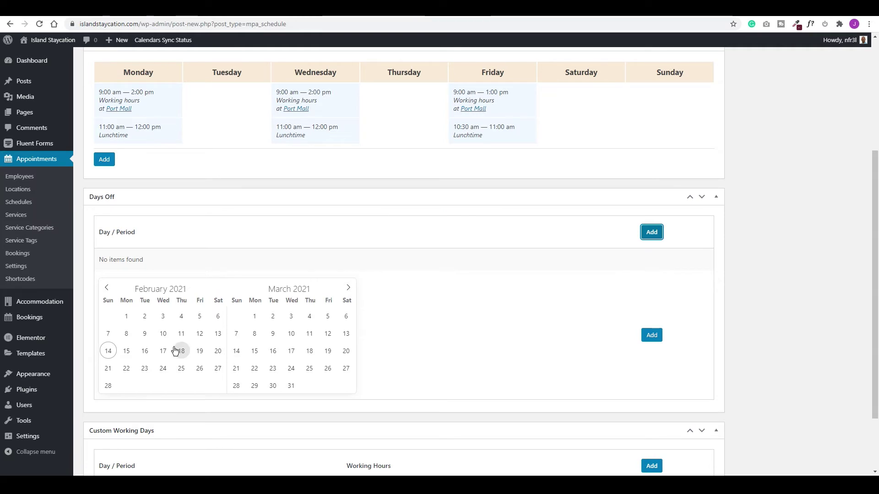
{"action": "left_click", "coordinate": [290, 342]}
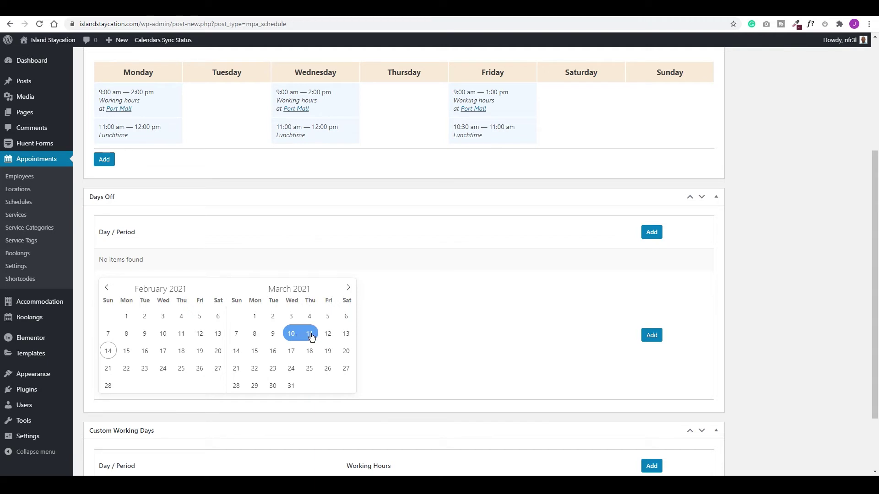
{"action": "left_click", "coordinate": [347, 335]}
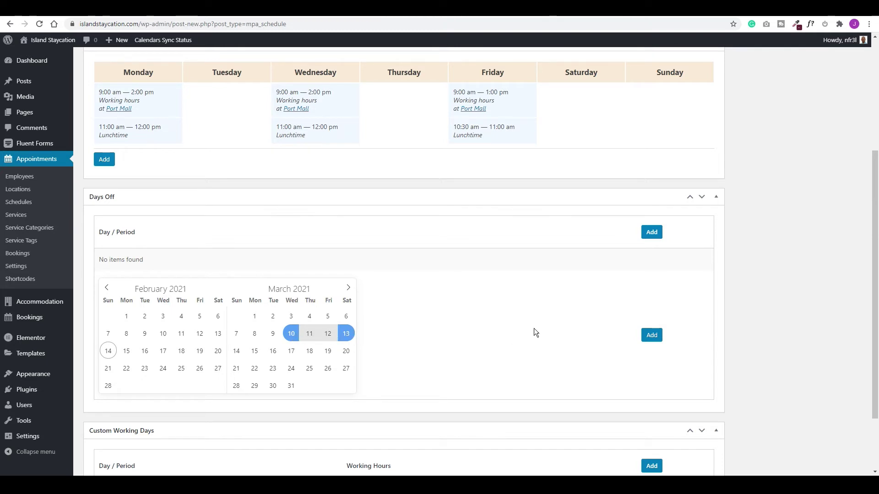
{"action": "left_click", "coordinate": [652, 336]}
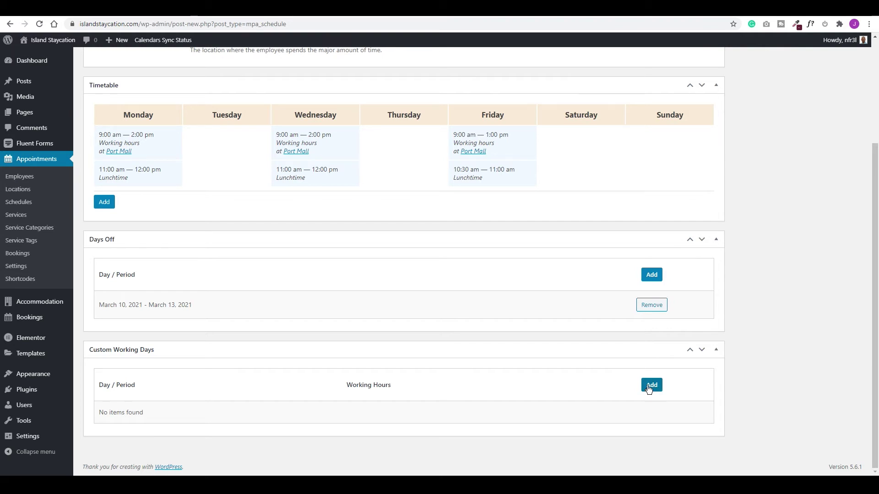
{"action": "scroll", "coordinate": [600, 361], "scroll_direction": "up", "scroll_amount": 3}
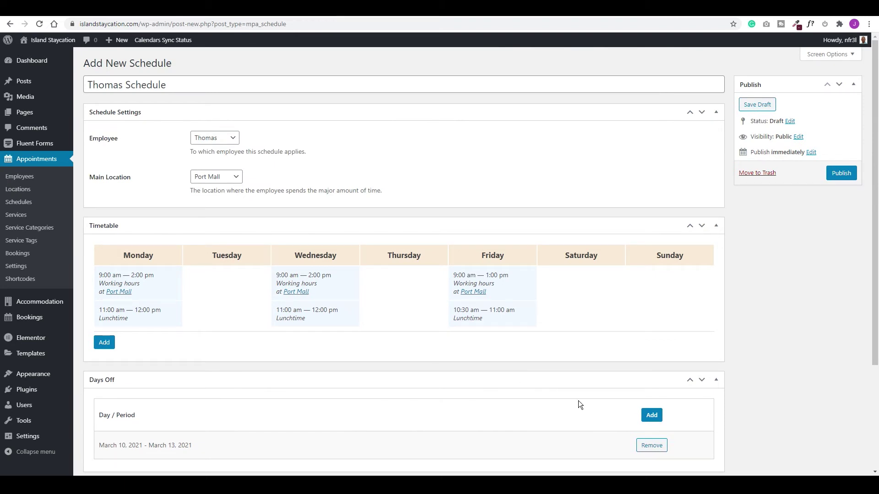
{"action": "left_click", "coordinate": [845, 174]}
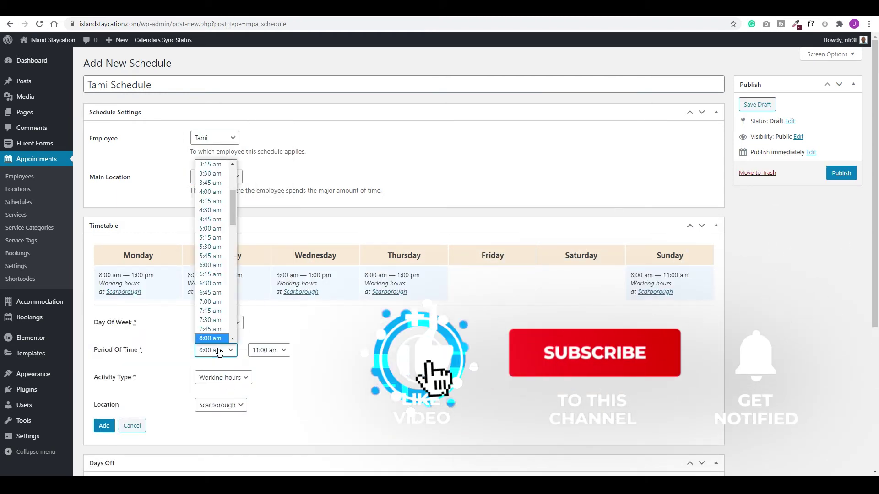
- Add Lunchtime entries from 12:00 pm to 1:00 pm to the Scarborough employee's timetable, including Monday and Tuesday
{"action": "left_click", "coordinate": [216, 337]}
{"action": "left_click", "coordinate": [269, 350]}
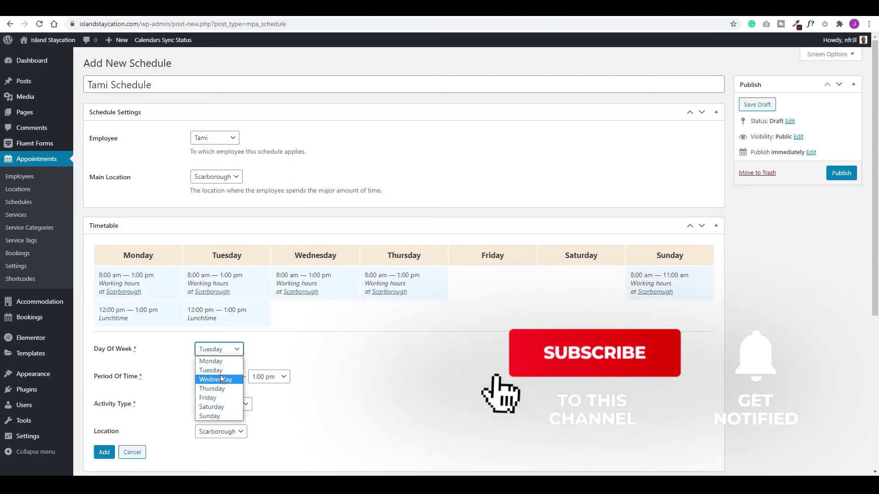
{"action": "left_click", "coordinate": [220, 350]}
{"action": "left_click", "coordinate": [210, 413]}
{"action": "left_click", "coordinate": [269, 377]}
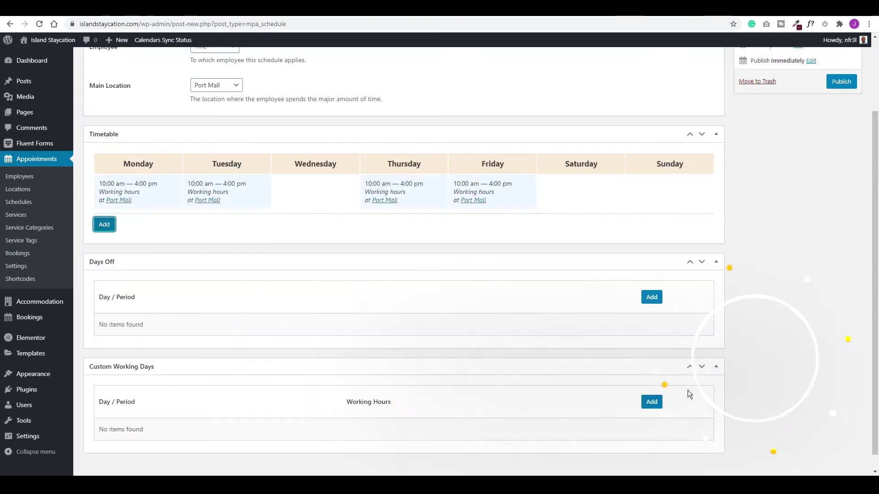
{"action": "left_click", "coordinate": [104, 452]}
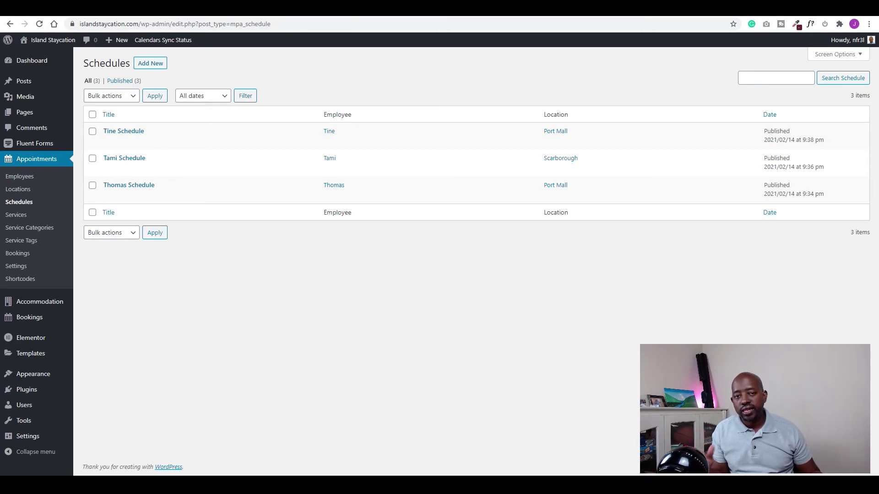
- Start a new service in the appointment plugin's Services list
{"action": "left_click", "coordinate": [13, 217]}
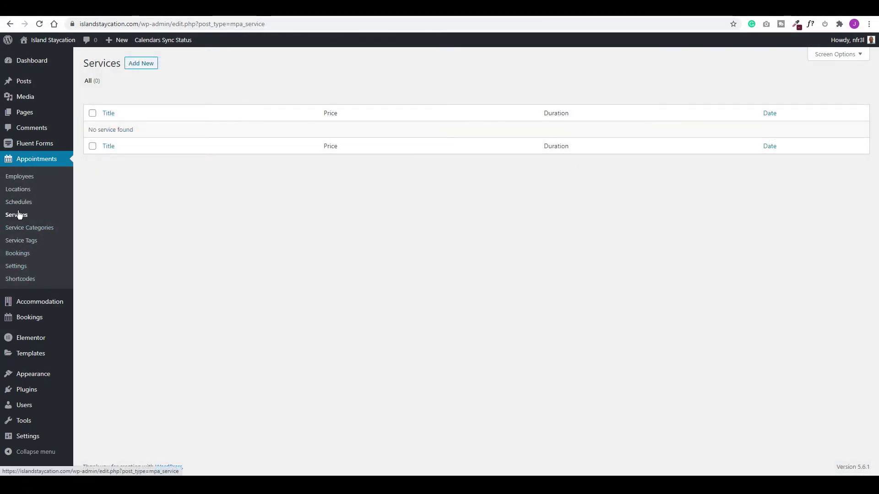
{"action": "left_click", "coordinate": [140, 64]}
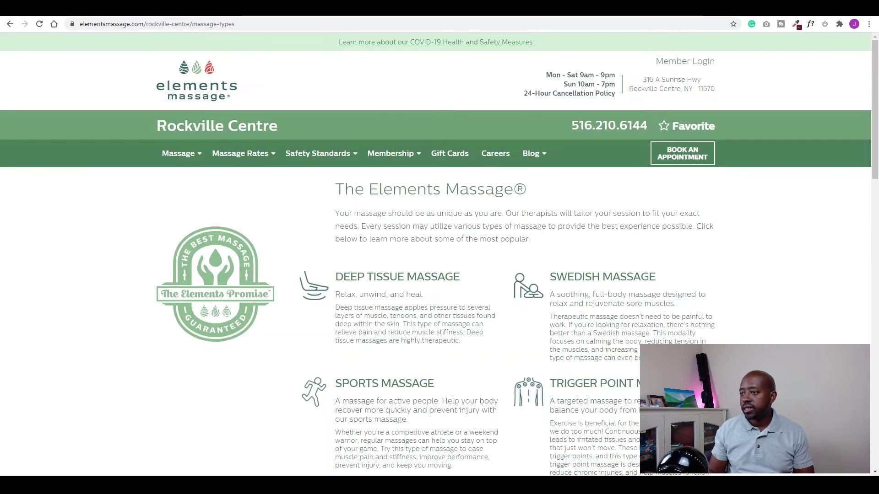
- Copy the Deep Tissue Massage name from the Elements Massage site's page and use it as the new service's title
{"action": "mouse_move", "coordinate": [252, 173]}
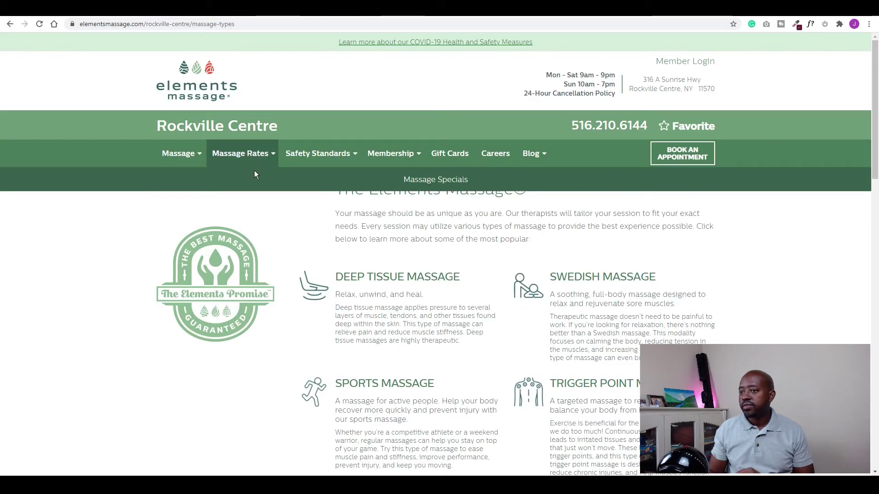
{"action": "scroll", "coordinate": [503, 260], "scroll_direction": "down", "scroll_amount": 2}
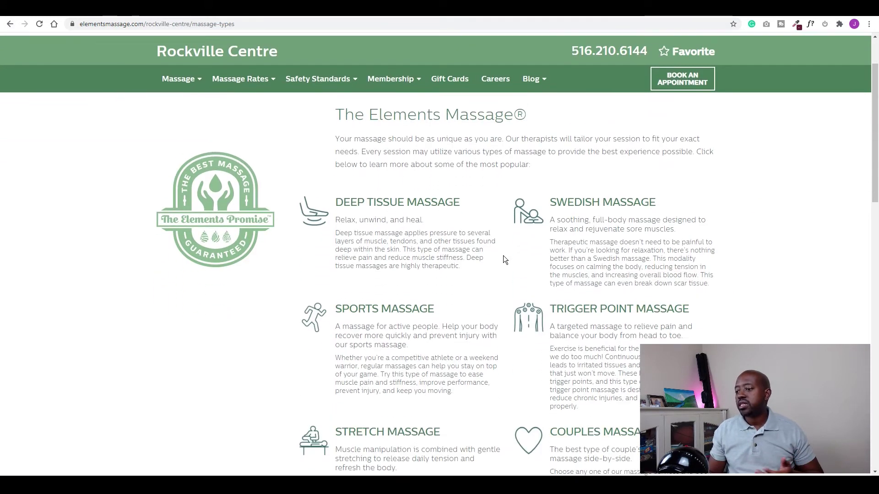
{"action": "scroll", "coordinate": [563, 220], "scroll_direction": "down", "scroll_amount": 1}
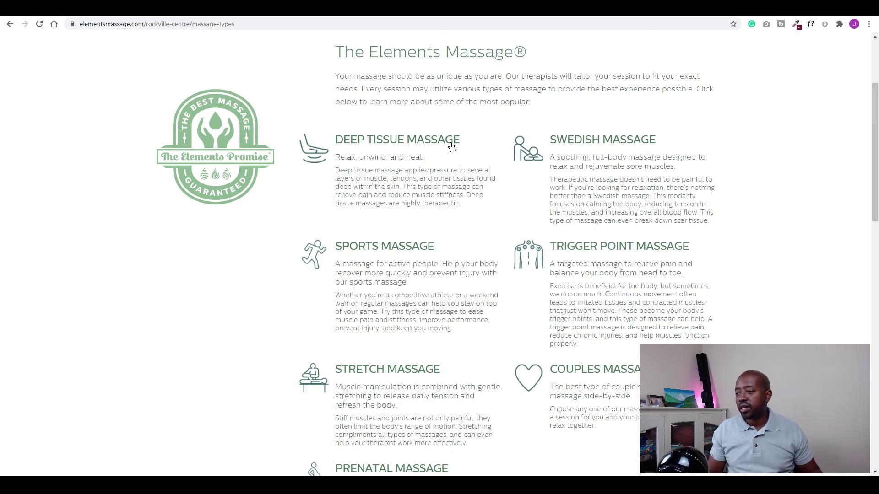
{"action": "left_click_drag", "start_coordinate": [334, 139], "coordinate": [461, 152]}
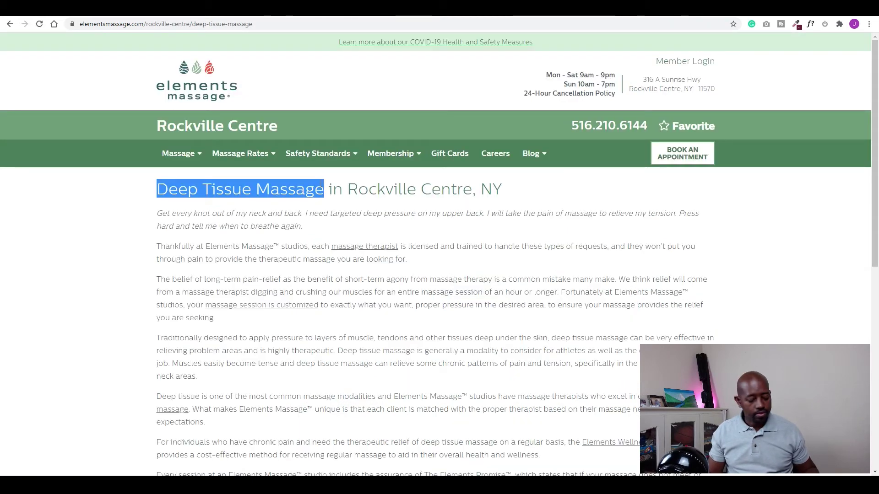
{"action": "left_click", "coordinate": [85, 10]}
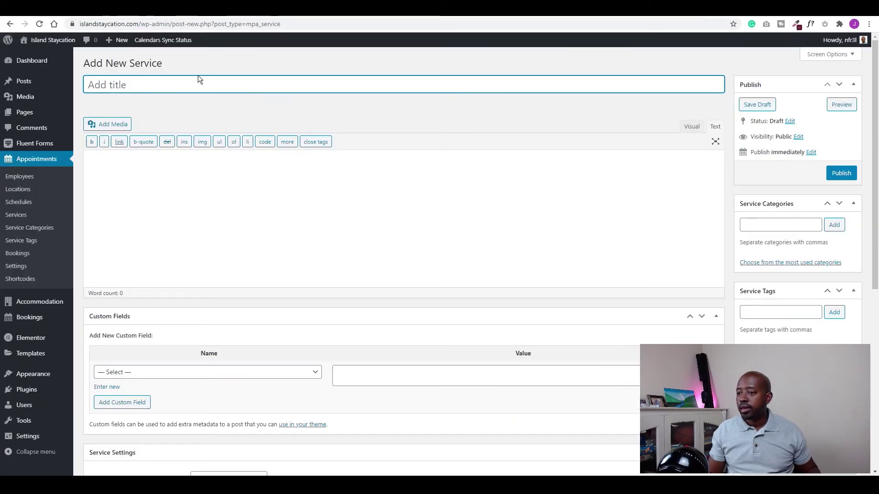
{"action": "type", "text": "Deep Tissue Massage"}
- Copy the three Elements Massage paragraphs from "The belief of long-term pain-relief" through "massage needs and expectations" into the service's description
{"action": "left_click", "coordinate": [190, 155]}
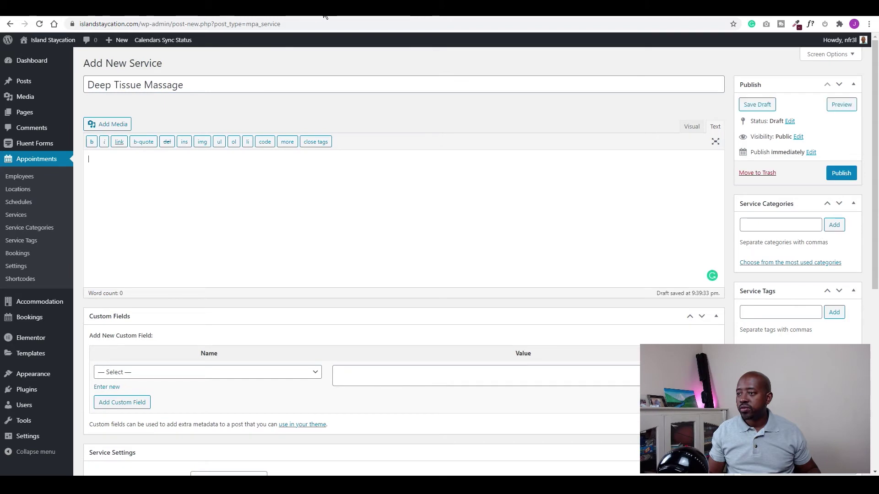
{"action": "left_click", "coordinate": [237, 11]}
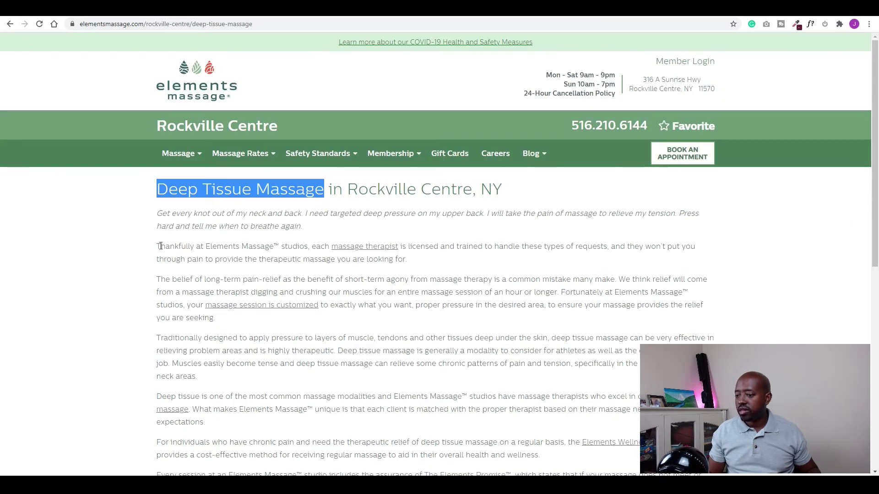
{"action": "left_click_drag", "start_coordinate": [158, 275], "coordinate": [403, 418]}
{"action": "key", "text": "ctrl+c"}
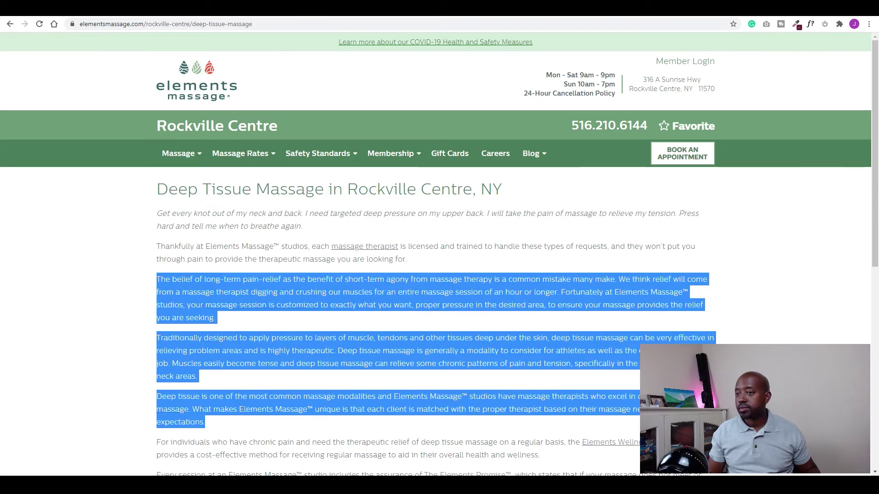
{"action": "key", "text": "ctrl+Tab"}
{"action": "key", "text": "ctrl+v"}
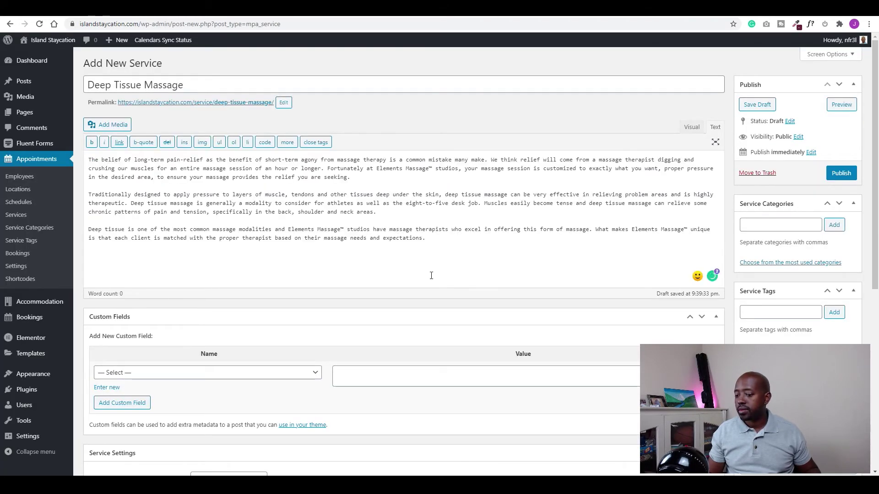
- Set the service's price to 150, its duration to 30m and the buffer time after to 30m
{"action": "scroll", "coordinate": [417, 212], "scroll_direction": "down", "scroll_amount": 5}
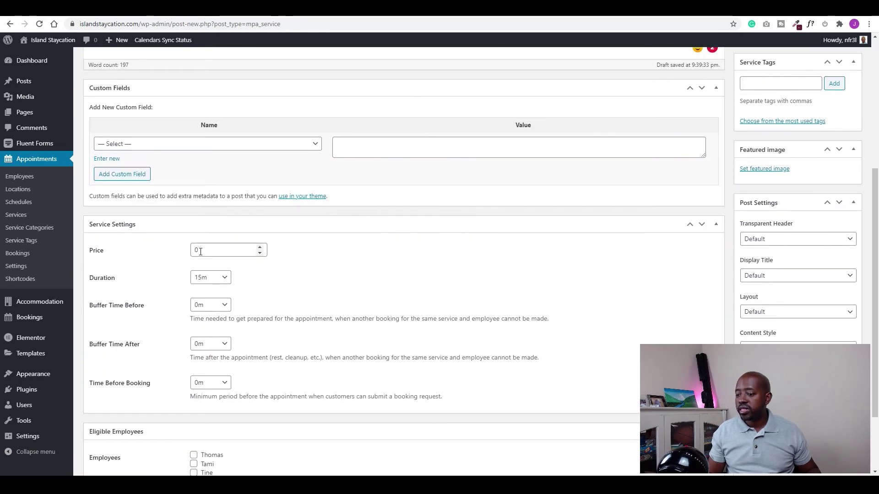
{"action": "left_click_drag", "start_coordinate": [205, 249], "coordinate": [176, 255]}
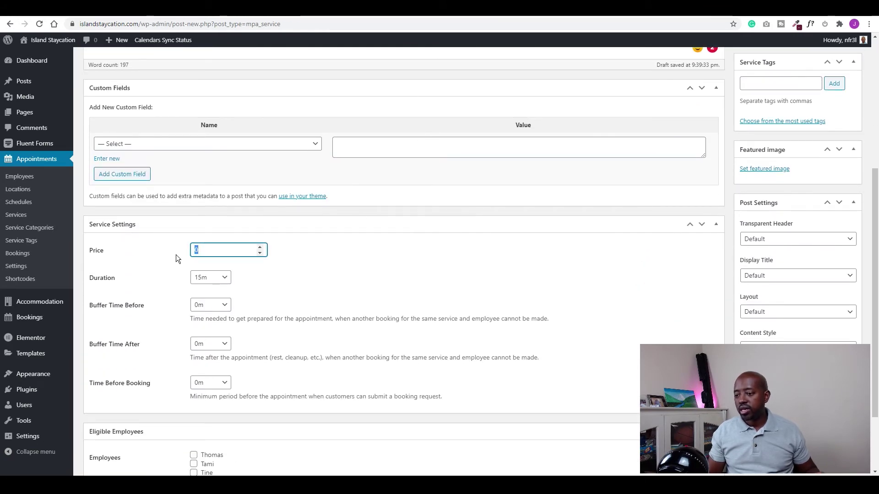
{"action": "type", "text": "150"}
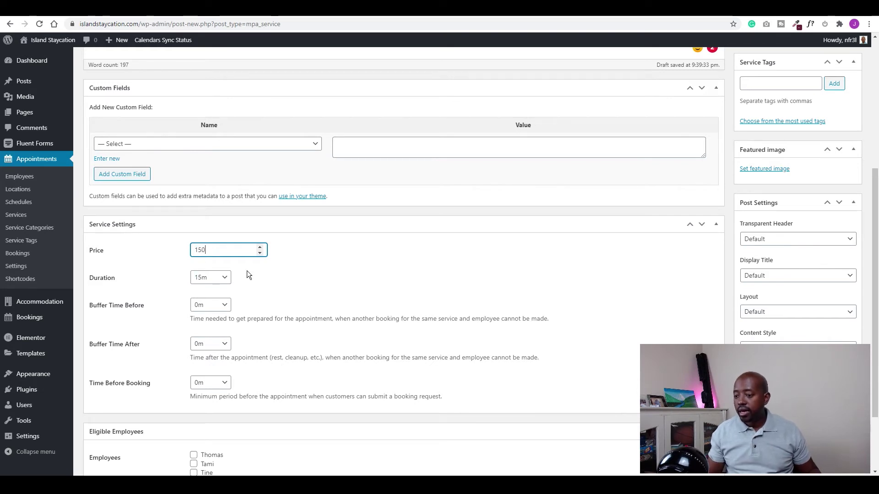
{"action": "left_click", "coordinate": [224, 281]}
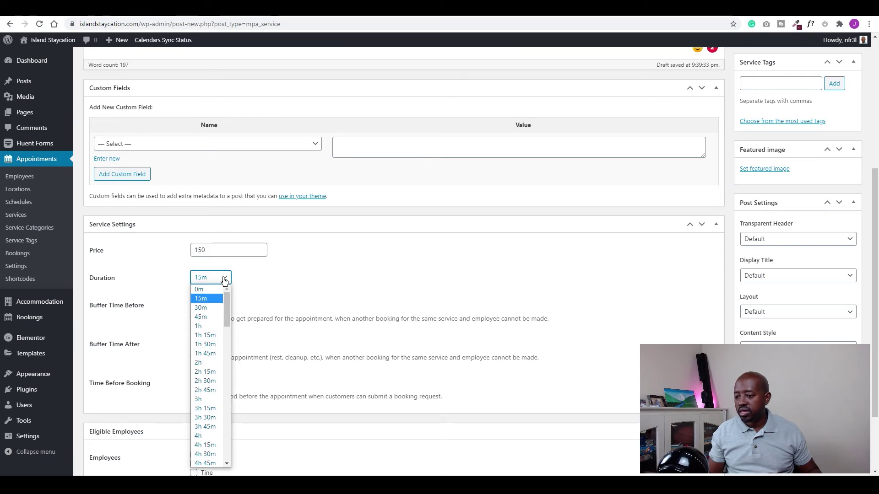
{"action": "left_click", "coordinate": [207, 309]}
{"action": "scroll", "coordinate": [275, 290], "scroll_direction": "down", "scroll_amount": 1}
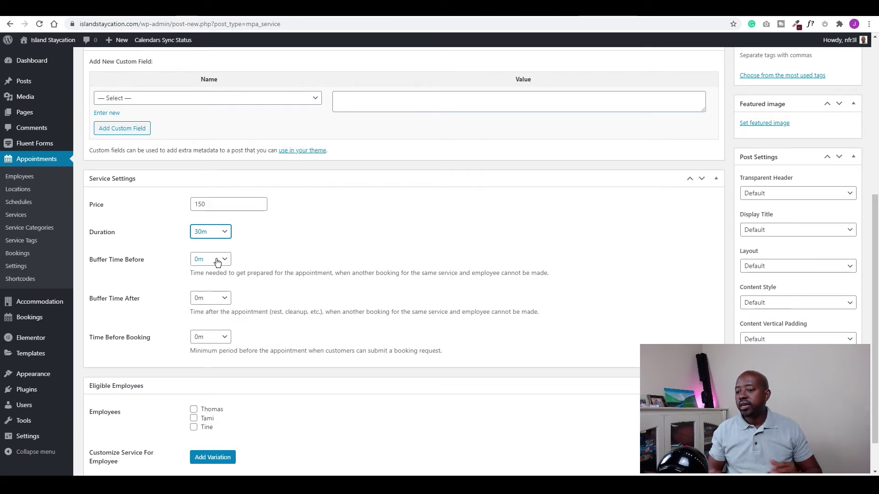
{"action": "left_click", "coordinate": [207, 303]}
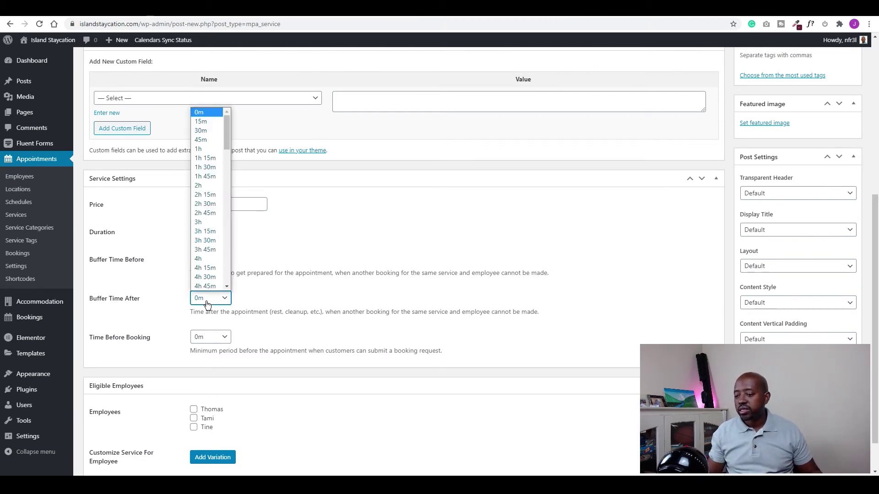
{"action": "left_click", "coordinate": [207, 130]}
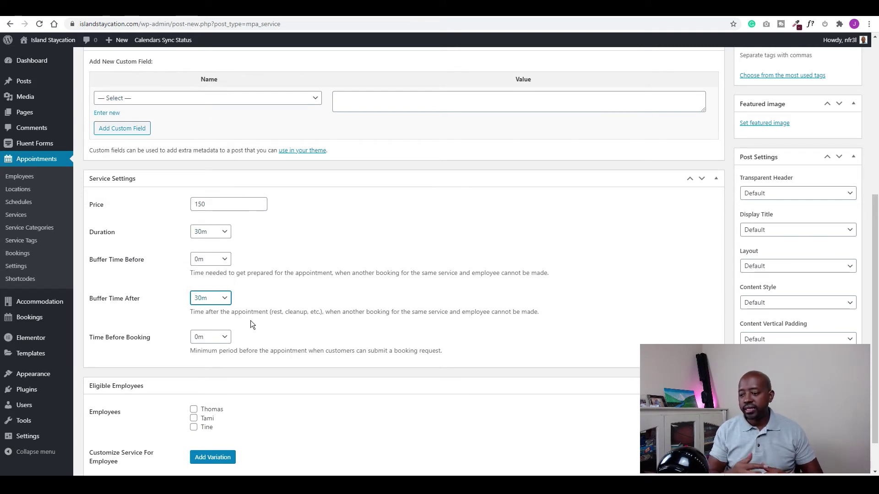
- Make all three listed employees eligible for the Deep Tissue Massage service
{"action": "scroll", "coordinate": [277, 281], "scroll_direction": "down", "scroll_amount": 1}
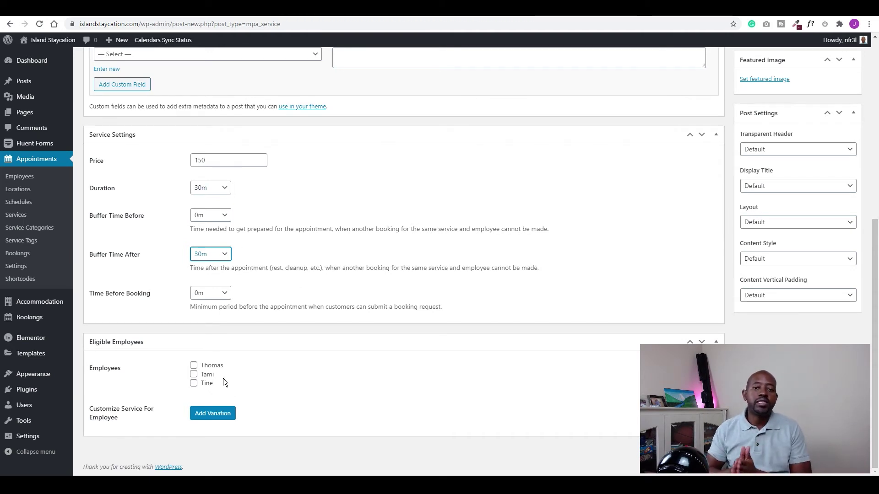
{"action": "left_click", "coordinate": [193, 366]}
{"action": "left_click", "coordinate": [193, 375]}
{"action": "left_click", "coordinate": [193, 383]}
- Add the service category "massage" to the Deep Tissue Massage service and publish it
{"action": "scroll", "coordinate": [664, 275], "scroll_direction": "up", "scroll_amount": 4}
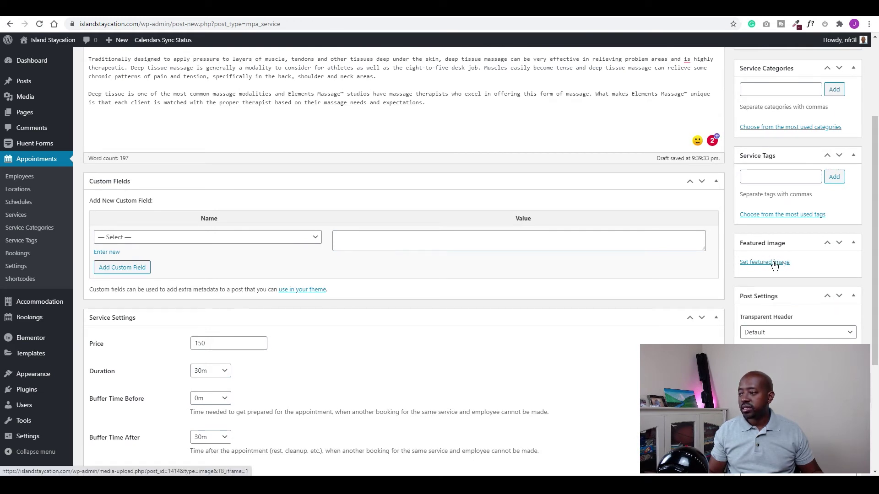
{"action": "scroll", "coordinate": [780, 268], "scroll_direction": "up", "scroll_amount": 3}
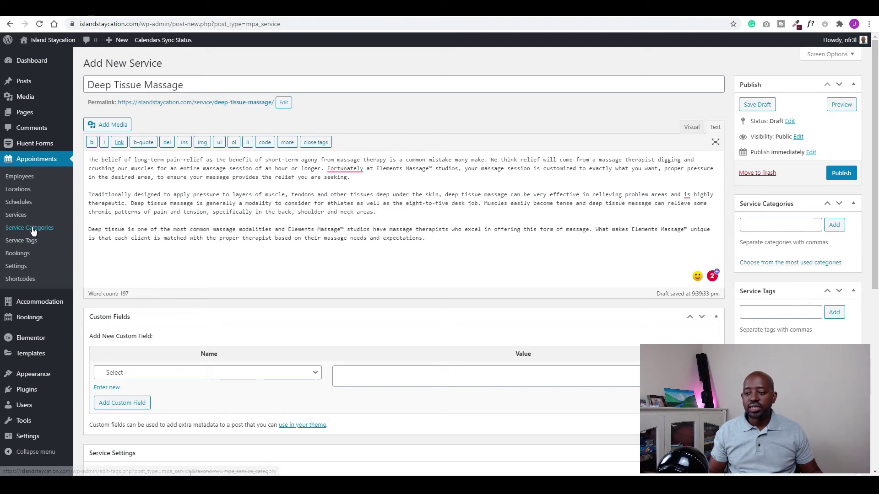
{"action": "left_click", "coordinate": [777, 225]}
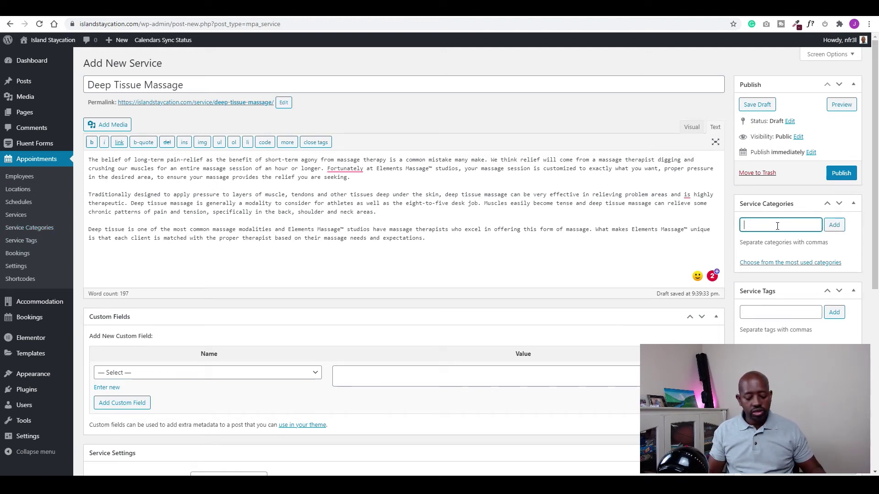
{"action": "type", "text": "ma"}
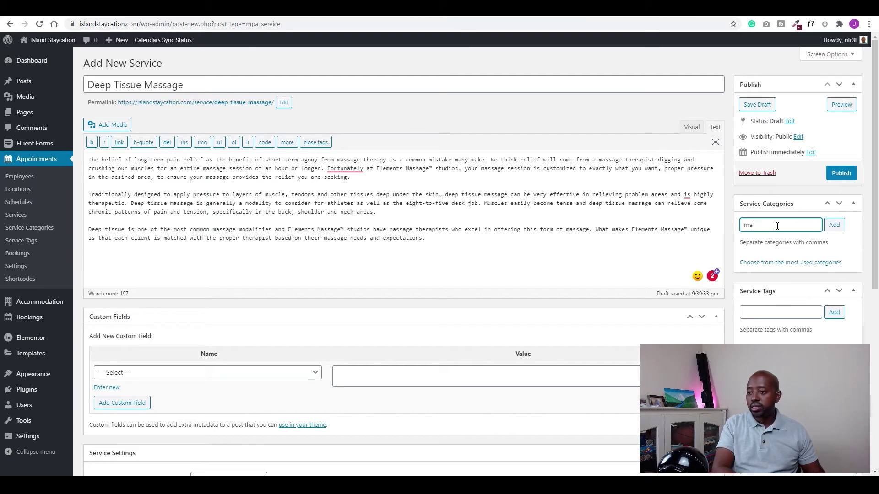
{"action": "type", "text": "ssage"}
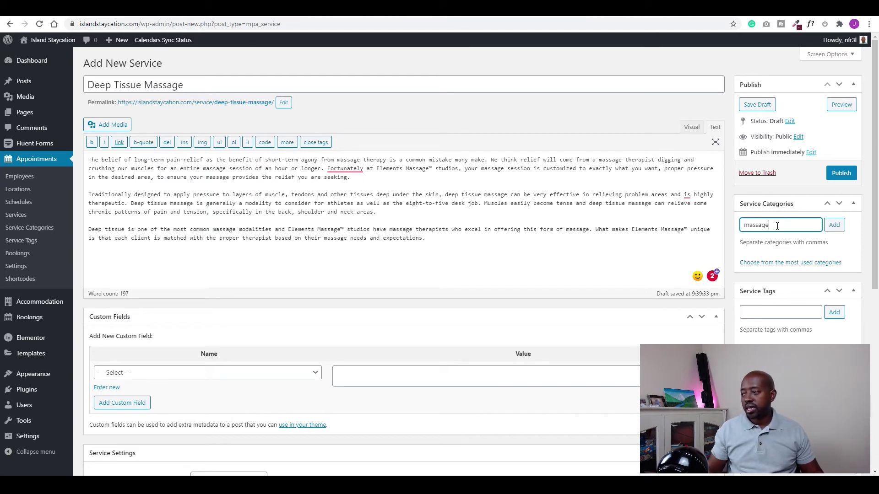
{"action": "left_click", "coordinate": [834, 225]}
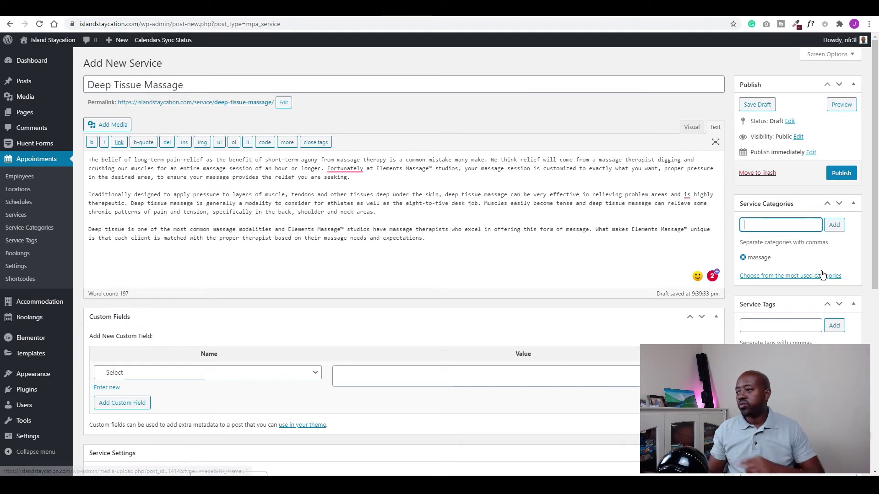
{"action": "left_click", "coordinate": [845, 177]}
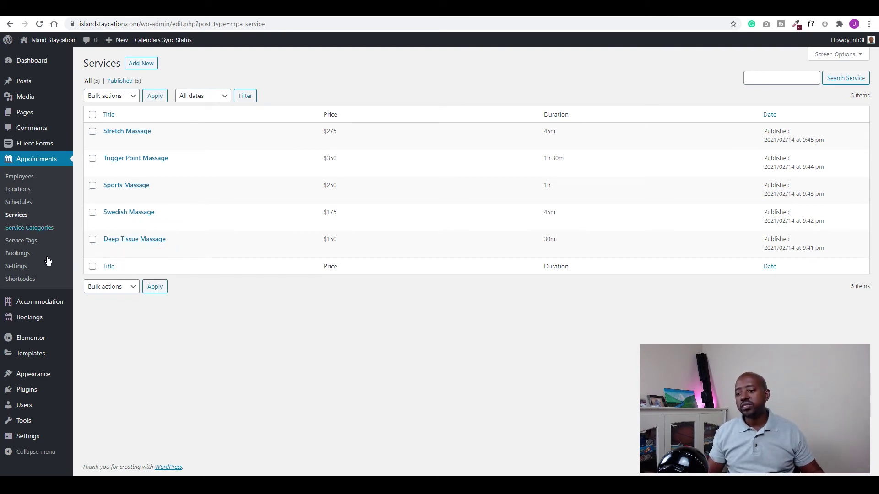
- Copy the appointment plugin's [appointment_form] shortcode and open the site's Services page for editing with Elementor in a new browser tab
{"action": "left_click", "coordinate": [20, 280]}
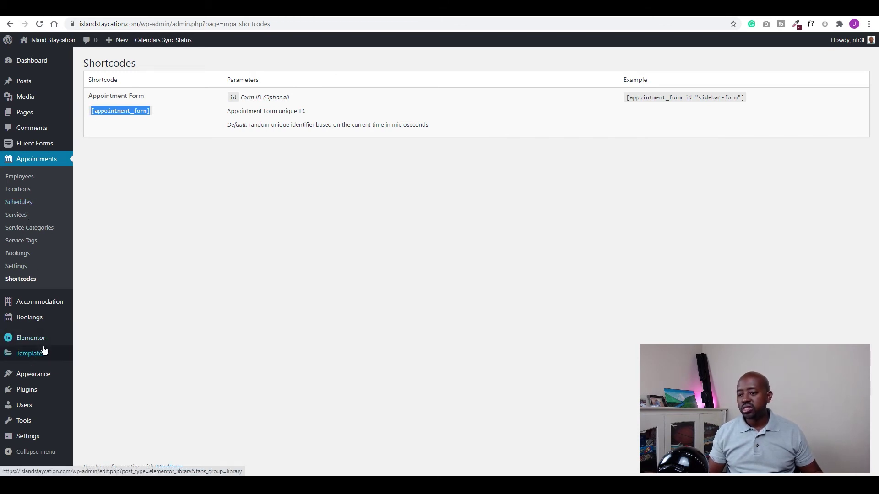
{"action": "mouse_move", "coordinate": [36, 360]}
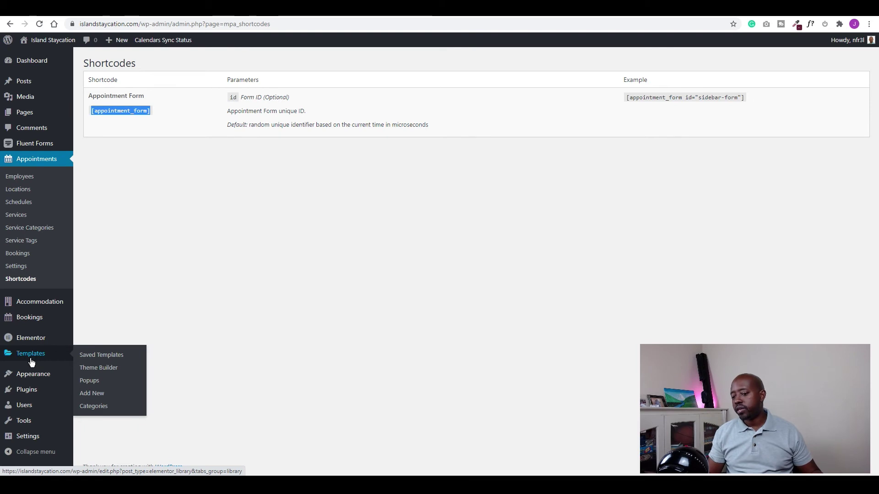
{"action": "mouse_move", "coordinate": [34, 322]}
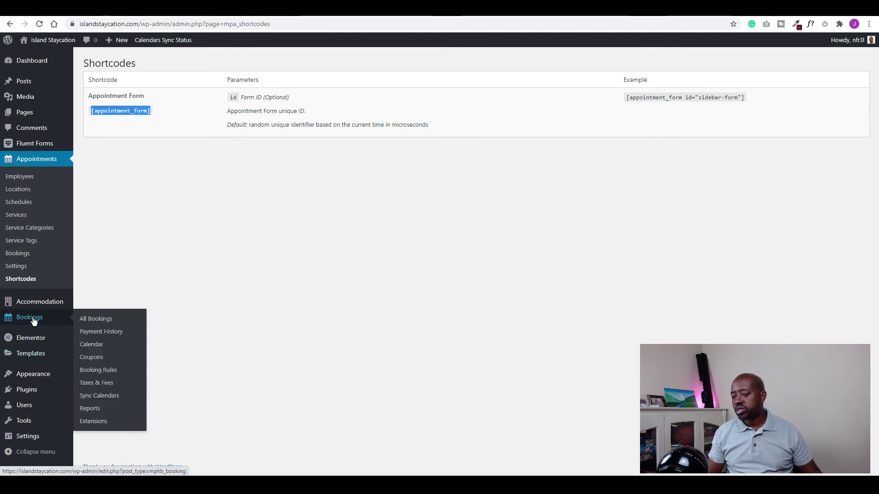
{"action": "mouse_move", "coordinate": [35, 112]}
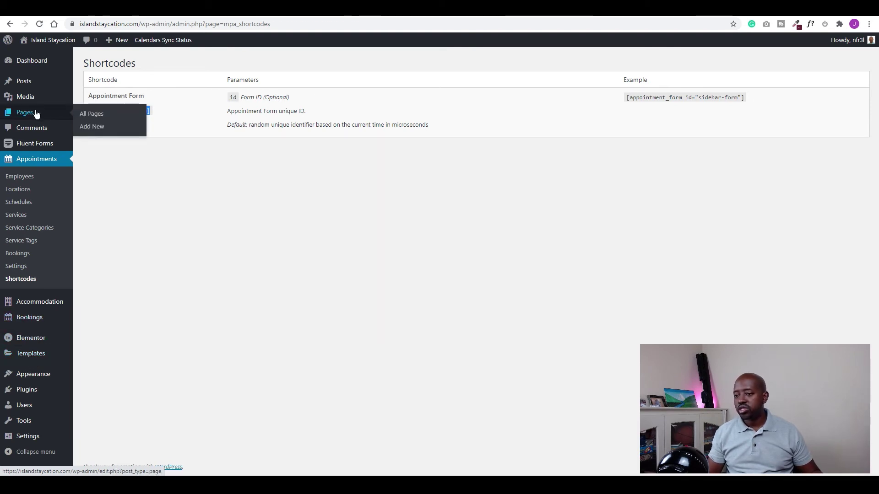
{"action": "scroll", "coordinate": [224, 229], "scroll_direction": "down", "scroll_amount": 3}
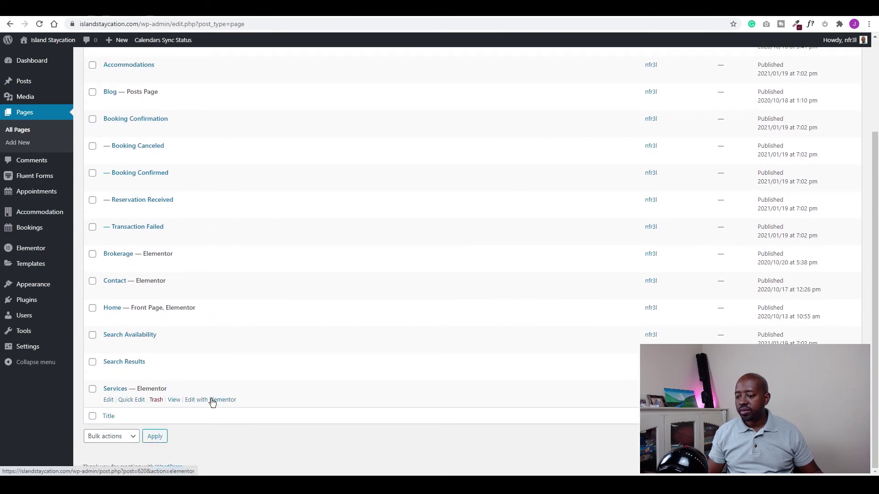
{"action": "right_click", "coordinate": [207, 402]}
{"action": "left_click", "coordinate": [246, 313]}
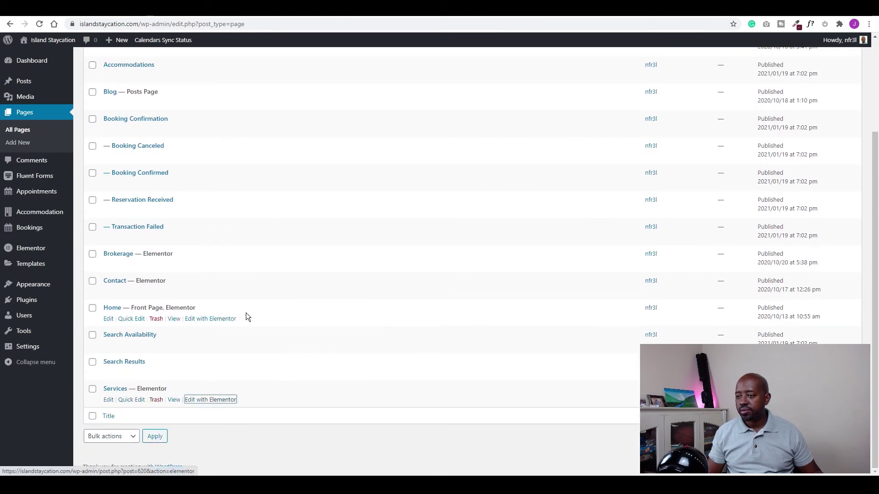
{"action": "left_click", "coordinate": [135, 14]}
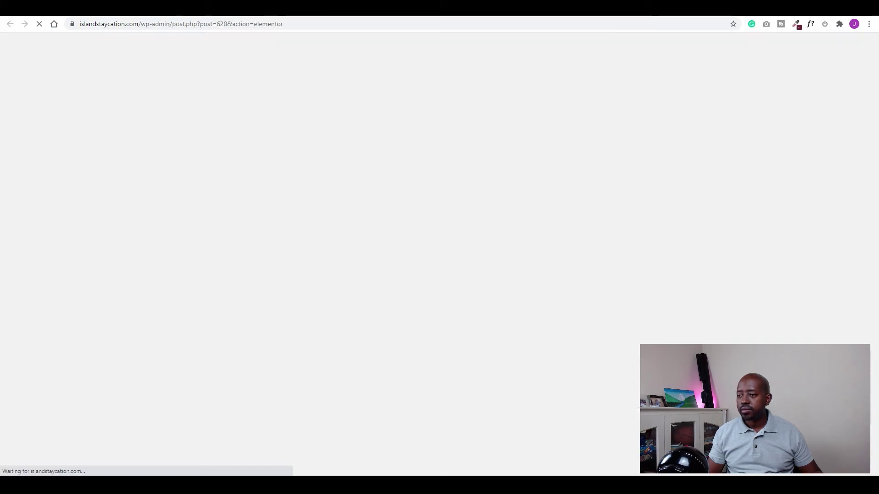
- Find the Shortcode widget and place it in the Spa Teatment section, between the Leasing line and the Learn more button
{"action": "scroll", "coordinate": [524, 195], "scroll_direction": "down", "scroll_amount": 15}
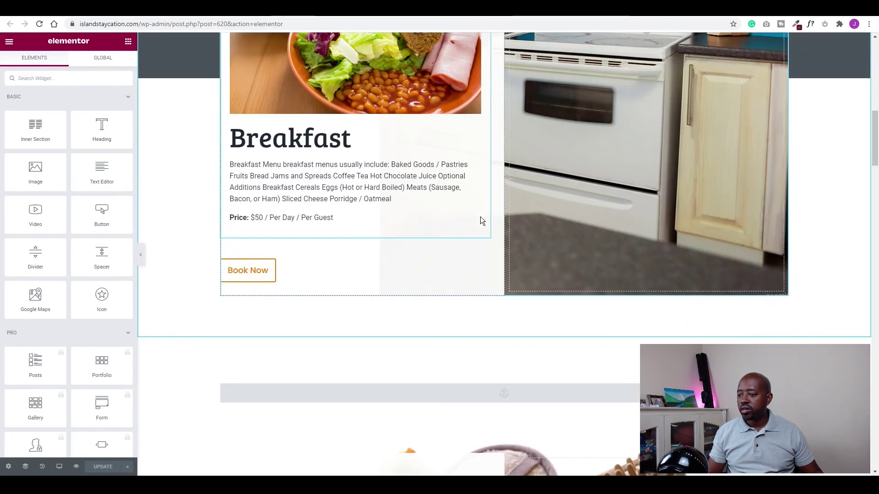
{"action": "scroll", "coordinate": [481, 219], "scroll_direction": "down", "scroll_amount": 4}
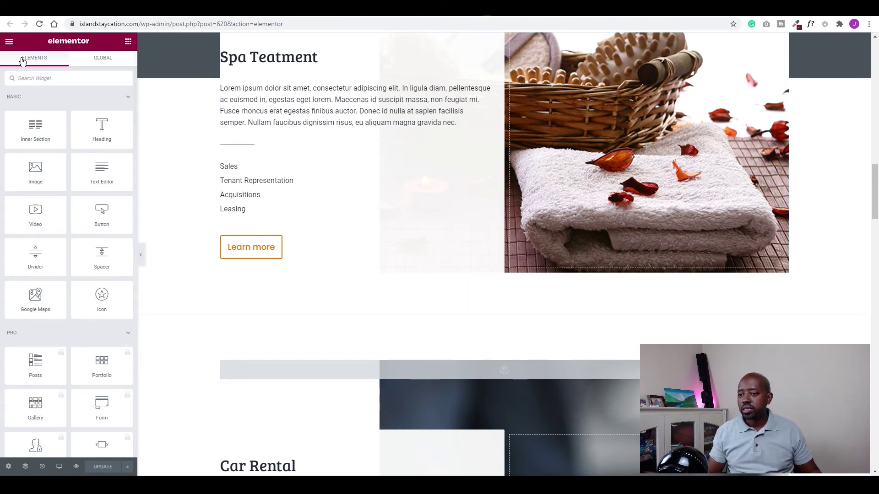
{"action": "left_click", "coordinate": [47, 79]}
{"action": "type", "text": "shor"}
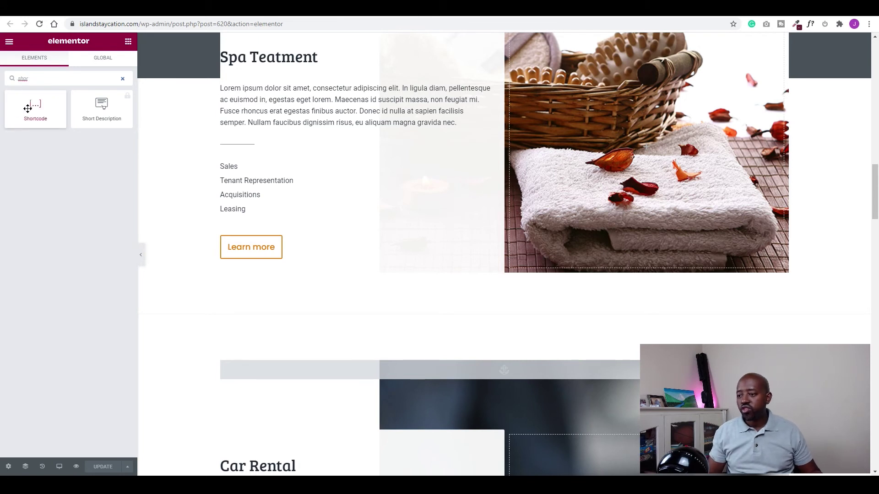
{"action": "left_click_drag", "start_coordinate": [28, 109], "coordinate": [300, 208]}
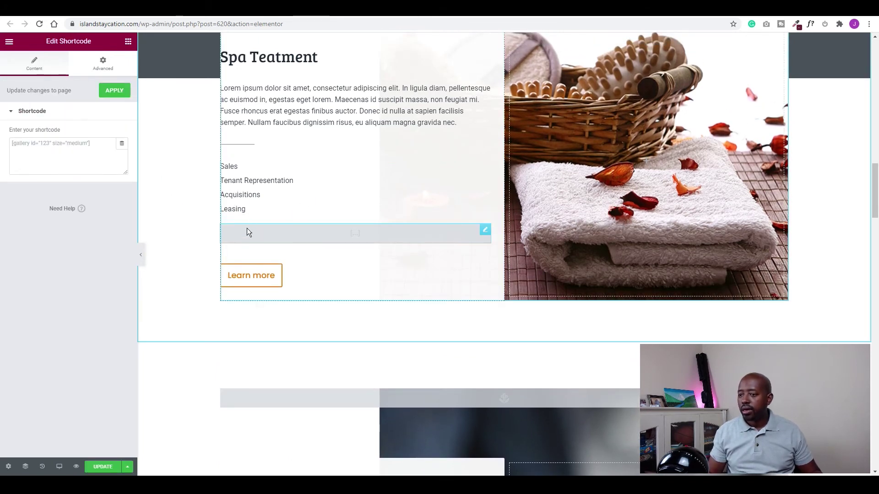
- Enter [appointment_form] as the new widget's shortcode and delete the icon list running from Sales to Leasing above it
{"action": "left_click", "coordinate": [40, 147]}
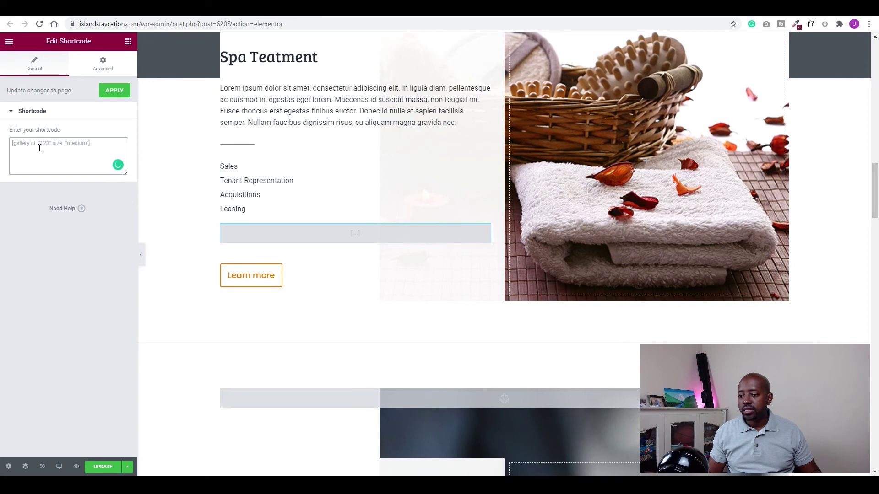
{"action": "type", "text": "[appointment_form]"}
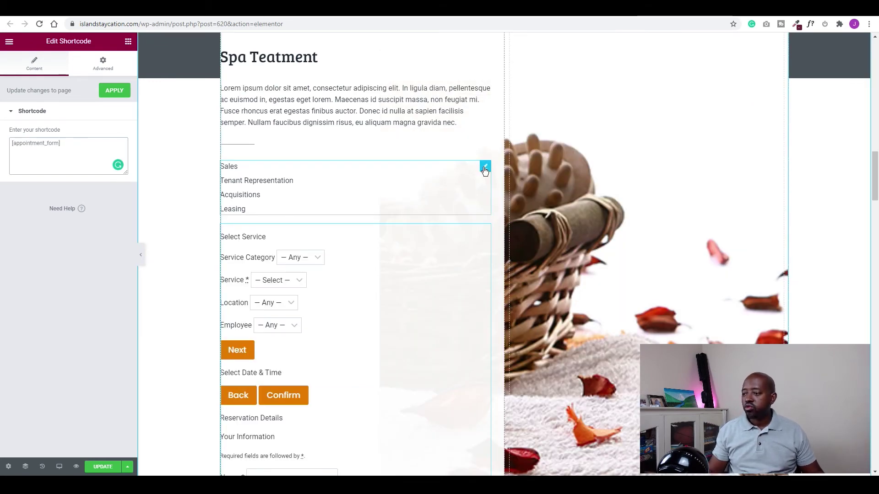
{"action": "left_click", "coordinate": [485, 170]}
{"action": "right_click", "coordinate": [484, 168]}
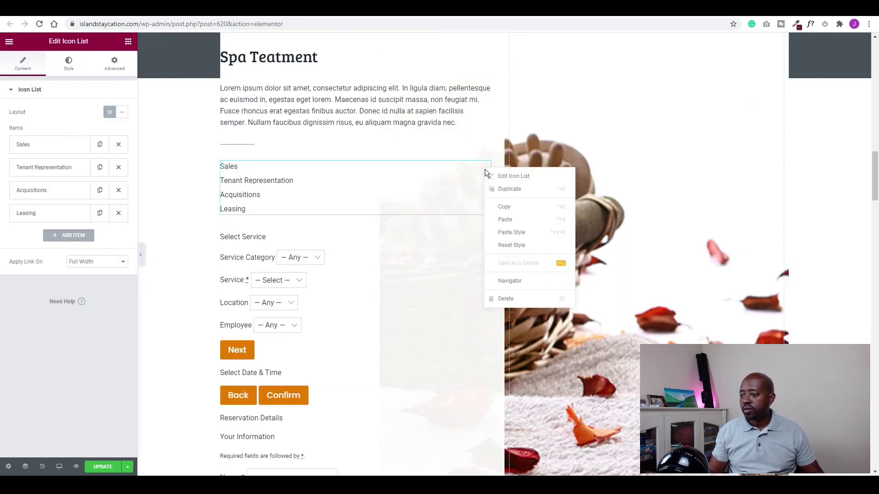
{"action": "left_click", "coordinate": [498, 302]}
{"action": "scroll", "coordinate": [334, 236], "scroll_direction": "down", "scroll_amount": 5}
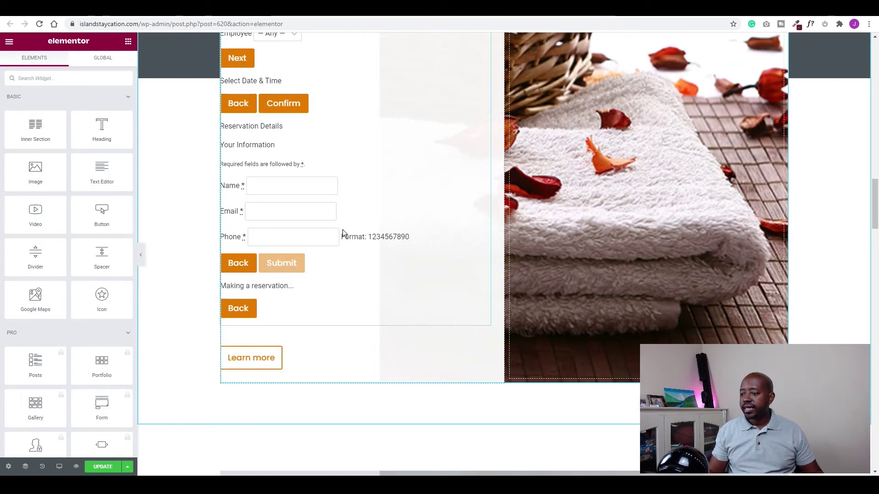
{"action": "scroll", "coordinate": [438, 230], "scroll_direction": "up", "scroll_amount": 5}
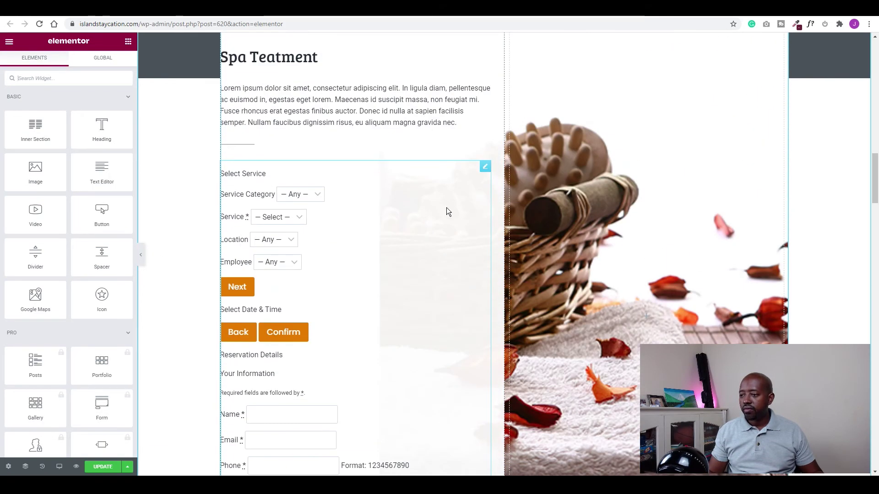
- Give the appointment form's Shortcode widget a gradient background with the global colour Theme Accent as its first colour
{"action": "left_click", "coordinate": [485, 168]}
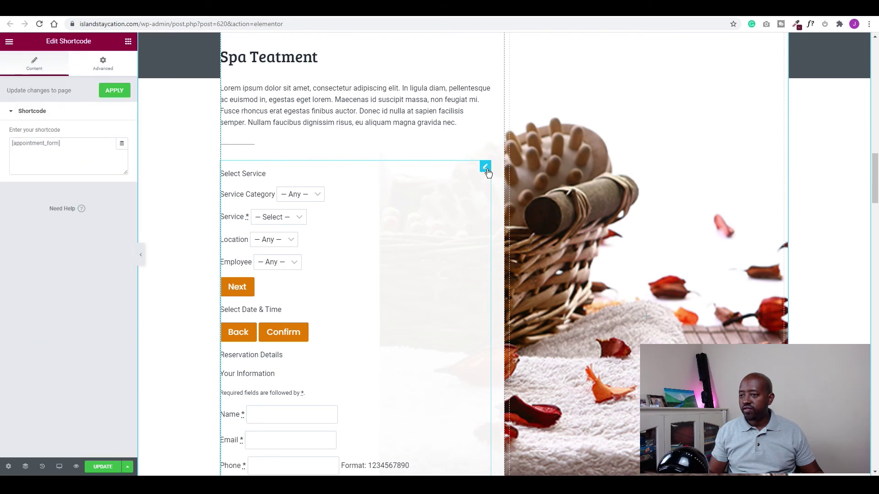
{"action": "left_click", "coordinate": [102, 64]}
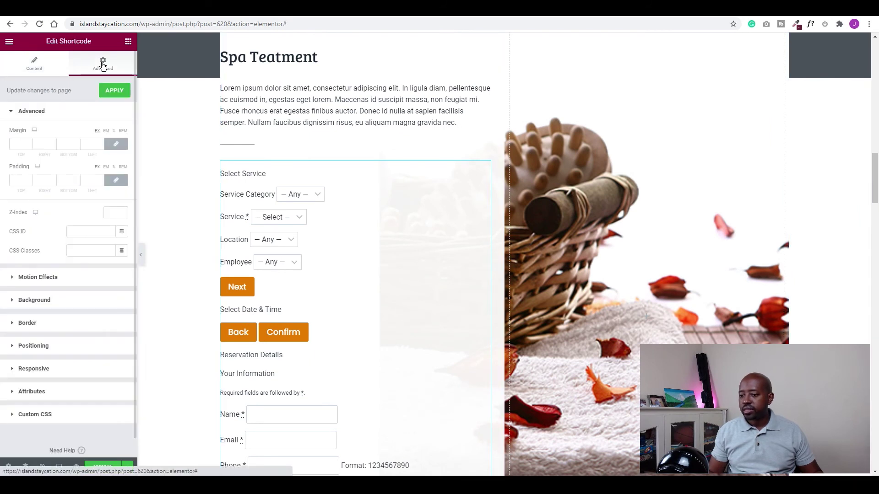
{"action": "scroll", "coordinate": [36, 283], "scroll_direction": "down", "scroll_amount": 1}
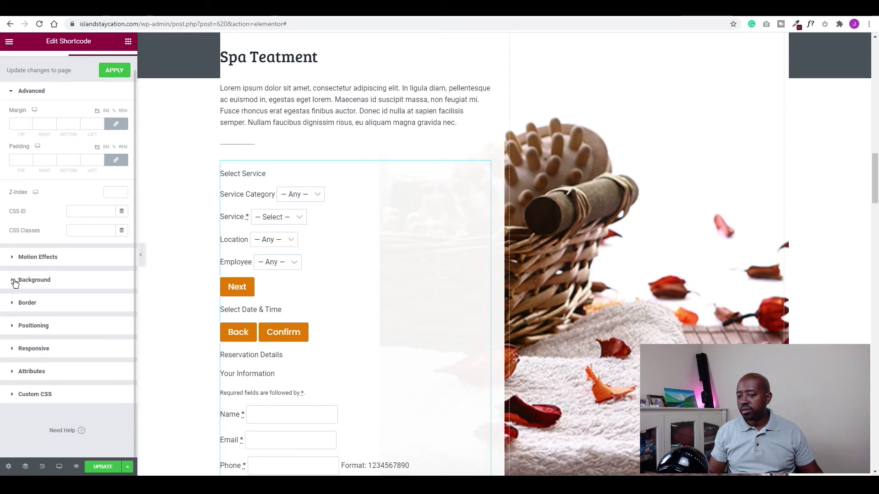
{"action": "left_click", "coordinate": [15, 281]}
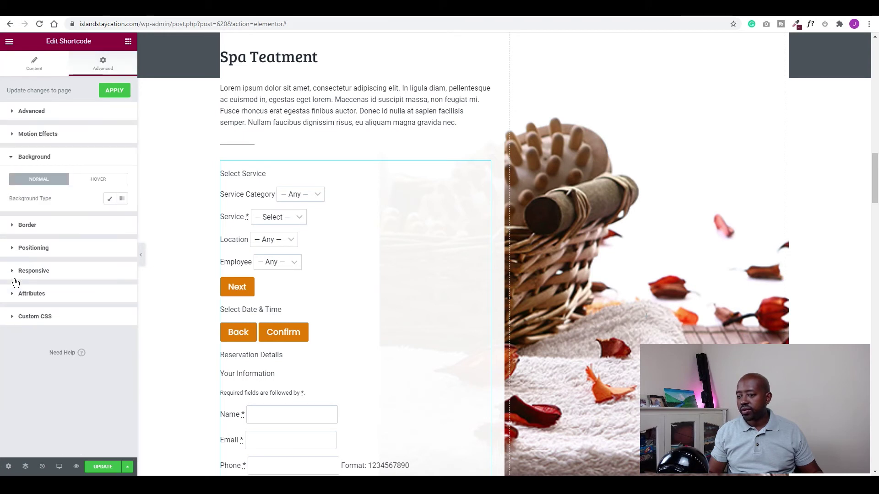
{"action": "left_click", "coordinate": [121, 199]}
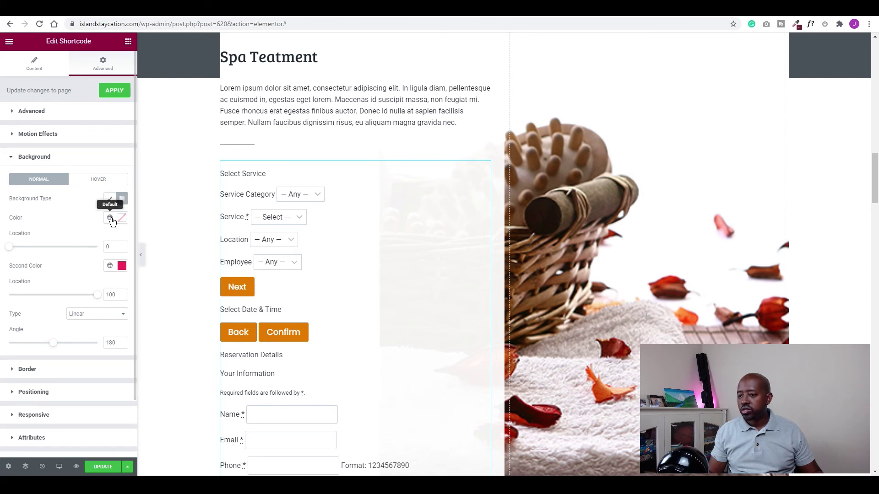
{"action": "left_click", "coordinate": [110, 218]}
{"action": "left_click", "coordinate": [36, 325]}
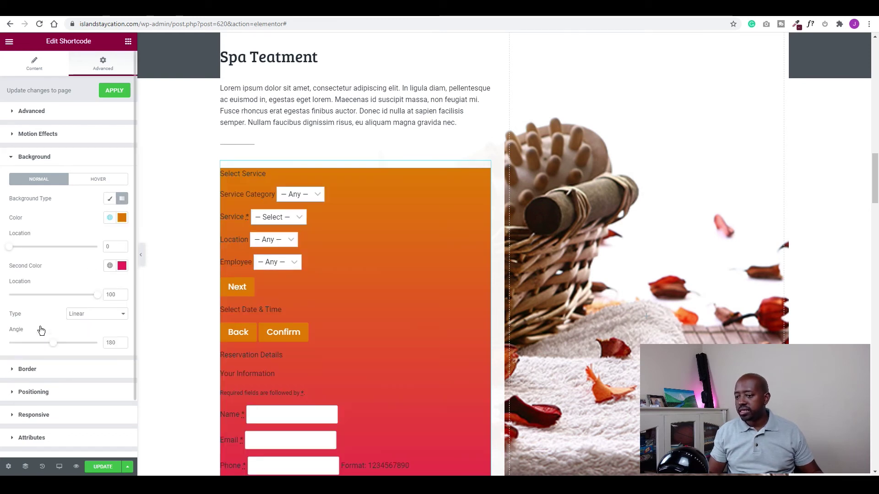
- Set the second colour of the form's background gradient to a custom pale greyish pink
{"action": "left_click", "coordinate": [110, 266]}
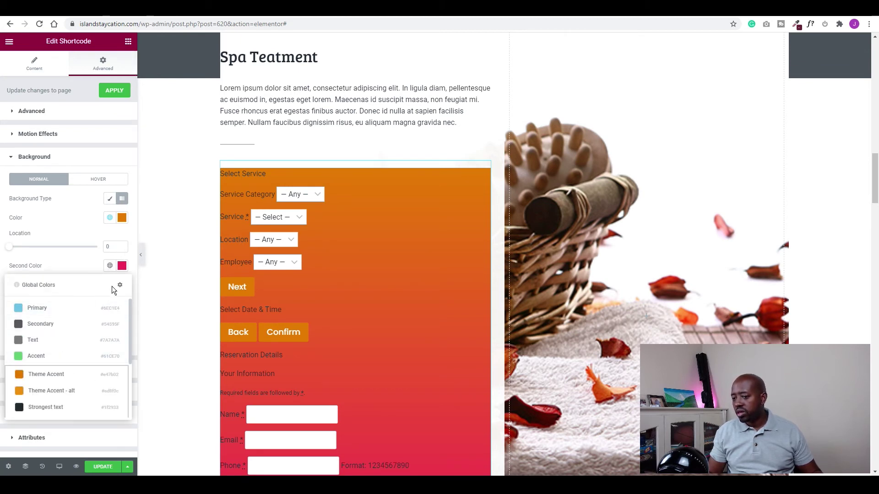
{"action": "left_click", "coordinate": [122, 265]}
{"action": "left_click_drag", "start_coordinate": [48, 320], "coordinate": [30, 307]}
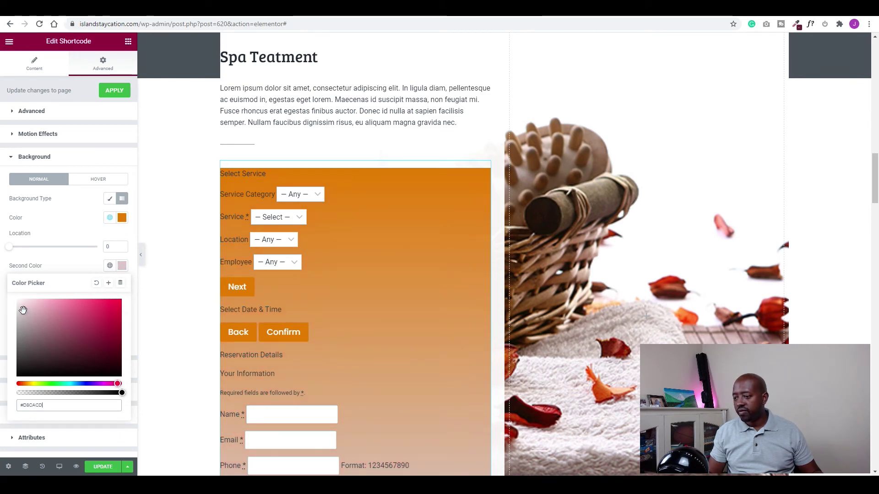
{"action": "left_click", "coordinate": [83, 223]}
{"action": "scroll", "coordinate": [320, 319], "scroll_direction": "down", "scroll_amount": 5}
{"action": "scroll", "coordinate": [353, 302], "scroll_direction": "up", "scroll_amount": 5}
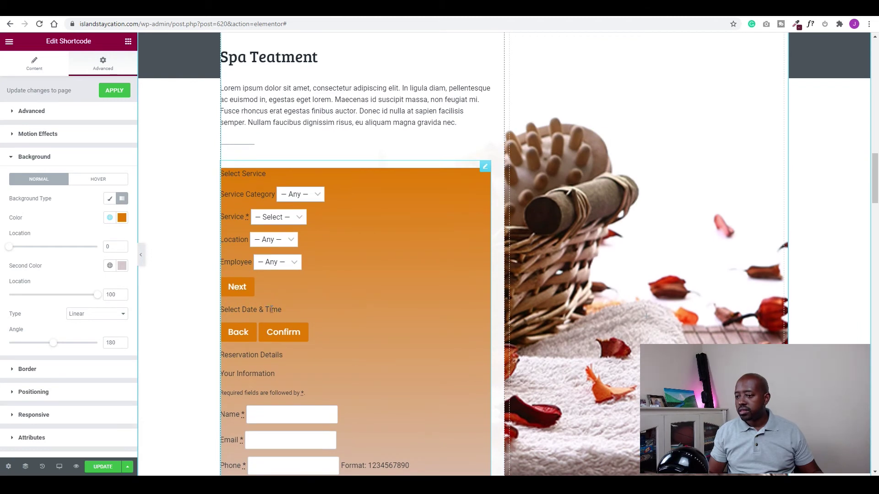
- Set the appointment form widget's padding to 18 px on all four sides
{"action": "left_click", "coordinate": [31, 112]}
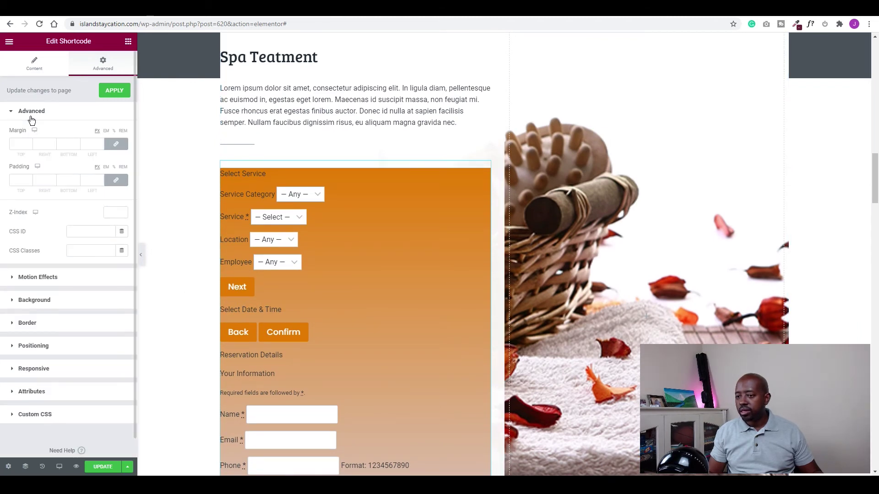
{"action": "left_click", "coordinate": [28, 178]}
{"action": "left_click", "coordinate": [29, 177]}
{"action": "left_click", "coordinate": [28, 178]}
{"action": "left_click", "coordinate": [28, 177]}
{"action": "left_click", "coordinate": [28, 177]}
{"action": "left_click", "coordinate": [28, 177]}
{"action": "left_click", "coordinate": [29, 178]}
{"action": "left_click", "coordinate": [29, 177]}
{"action": "left_click", "coordinate": [30, 177]}
{"action": "left_click", "coordinate": [30, 178]}
{"action": "left_click", "coordinate": [29, 177]}
{"action": "left_click", "coordinate": [29, 177]}
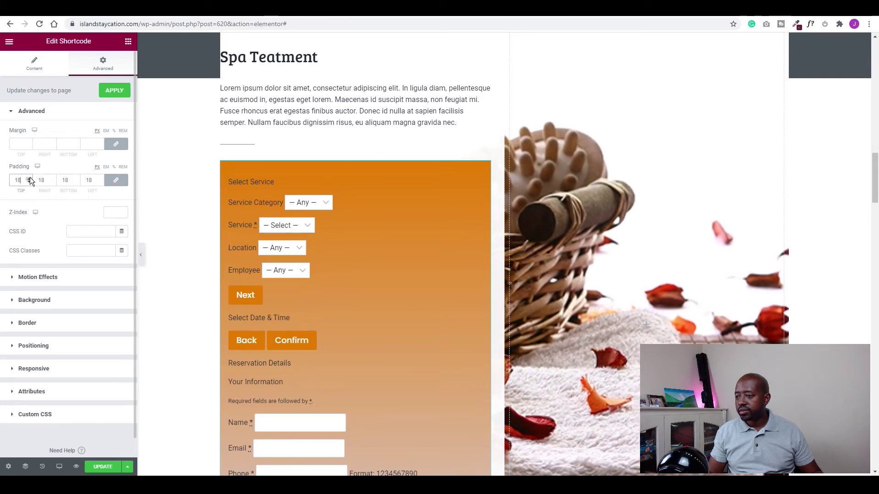
- Delete the Learn more button below the appointment form and update the page
{"action": "scroll", "coordinate": [326, 300], "scroll_direction": "down", "scroll_amount": 6}
{"action": "scroll", "coordinate": [406, 305], "scroll_direction": "up", "scroll_amount": 3}
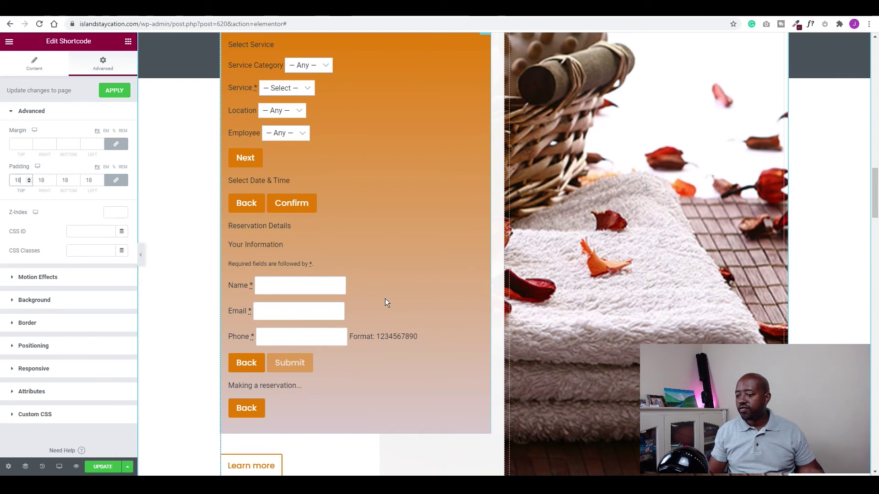
{"action": "scroll", "coordinate": [394, 305], "scroll_direction": "down", "scroll_amount": 2}
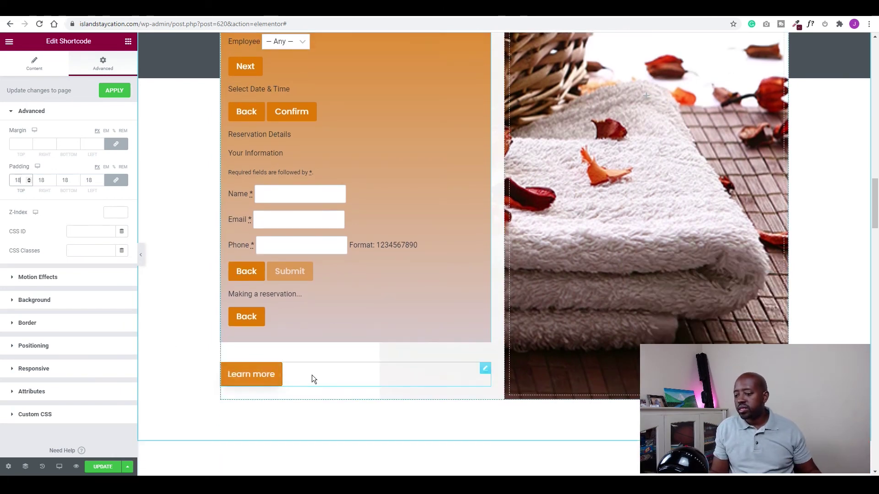
{"action": "right_click", "coordinate": [485, 368]}
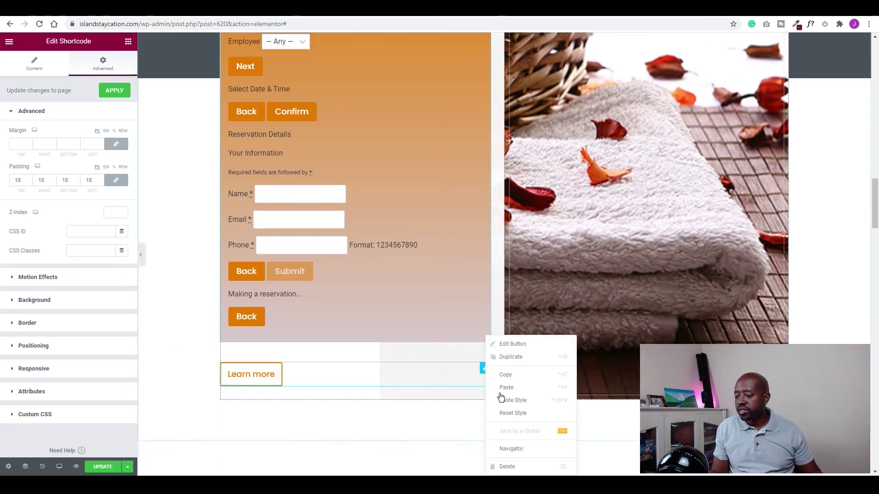
{"action": "left_click", "coordinate": [497, 467]}
{"action": "scroll", "coordinate": [349, 213], "scroll_direction": "up", "scroll_amount": 2}
{"action": "left_click", "coordinate": [104, 467]}
{"action": "scroll", "coordinate": [390, 300], "scroll_direction": "up", "scroll_amount": 2}
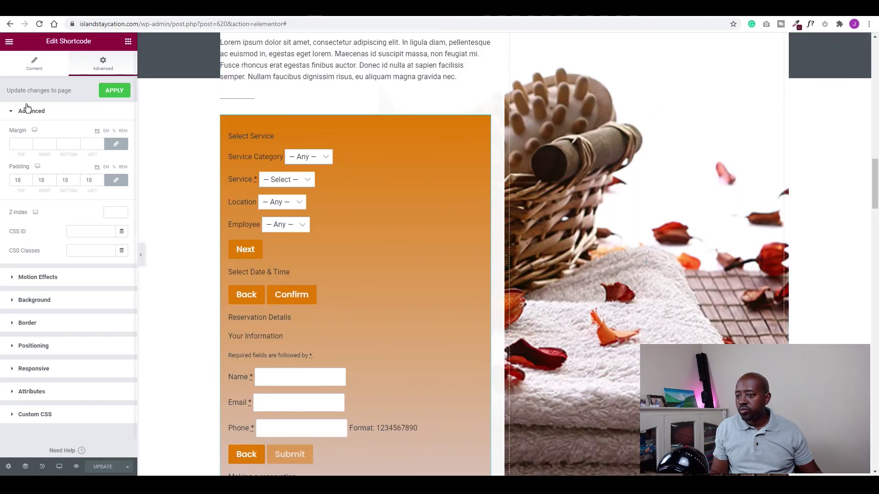
- Add a Heading widget directly above the appointment form with the text "Book Your Massage"
{"action": "left_click", "coordinate": [128, 42]}
{"action": "left_click_drag", "start_coordinate": [95, 132], "coordinate": [226, 124]}
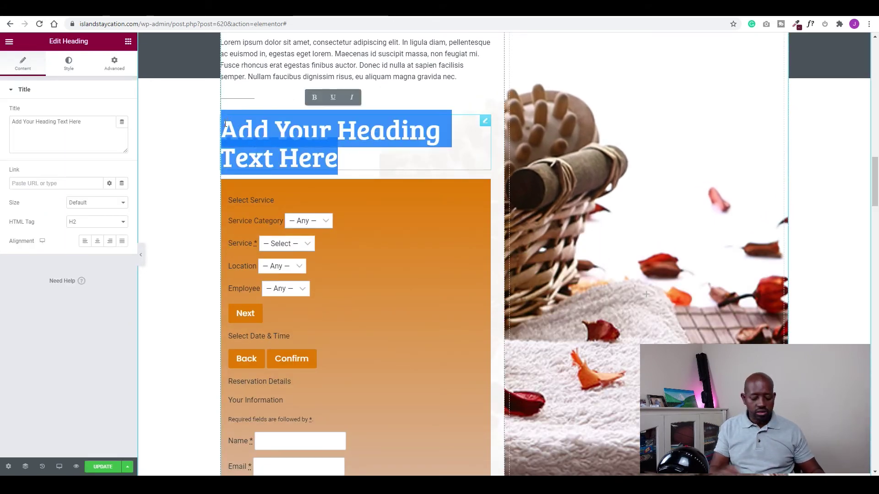
{"action": "type", "text": "Book Your "}
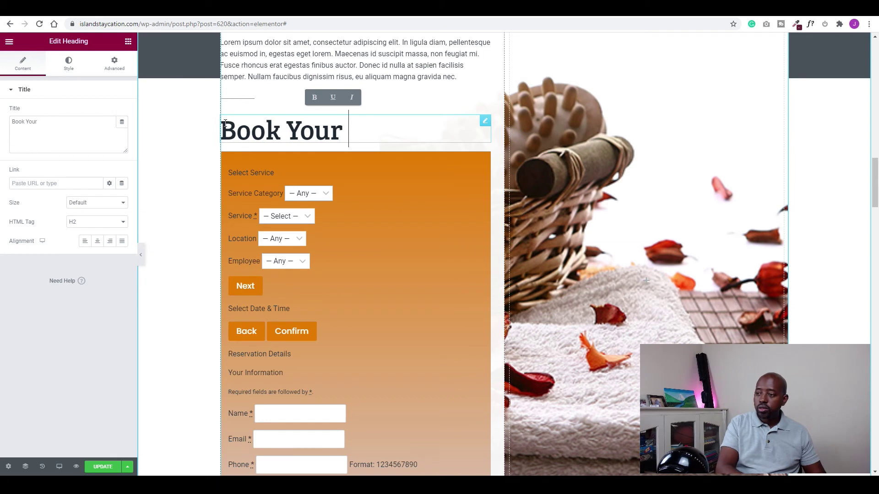
{"action": "type", "text": "Massag"}
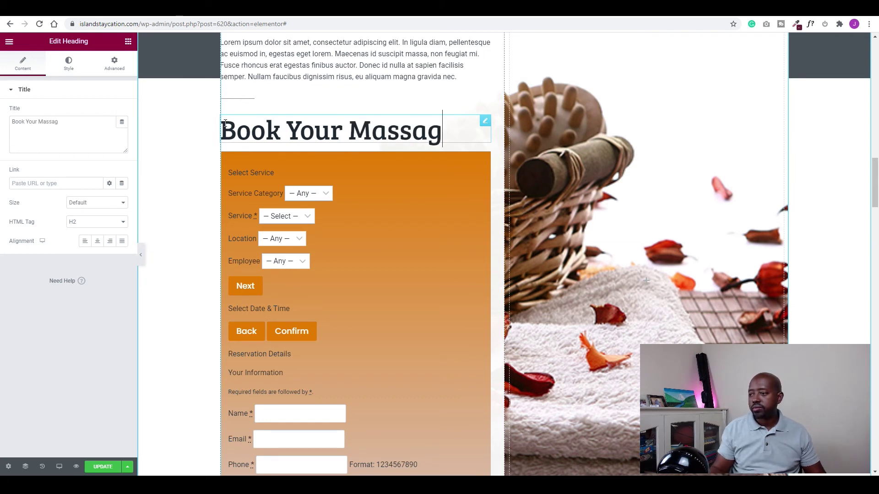
{"action": "type", "text": "e"}
- Set the Book Your Massage heading's font size to 38 px and update the page
{"action": "left_click", "coordinate": [67, 64]}
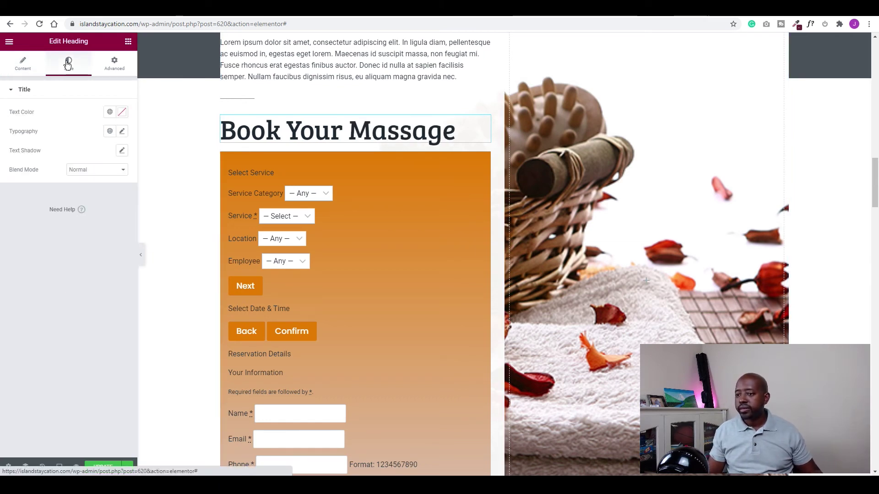
{"action": "left_click", "coordinate": [122, 132]}
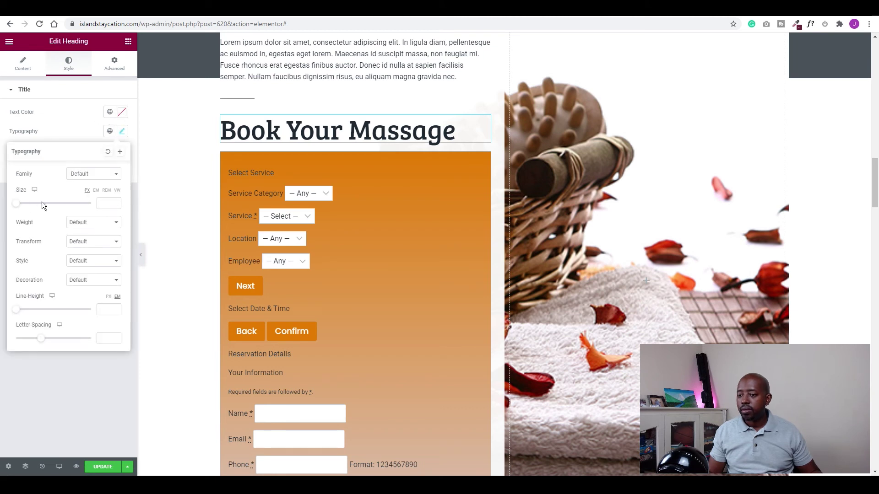
{"action": "left_click", "coordinate": [115, 202]}
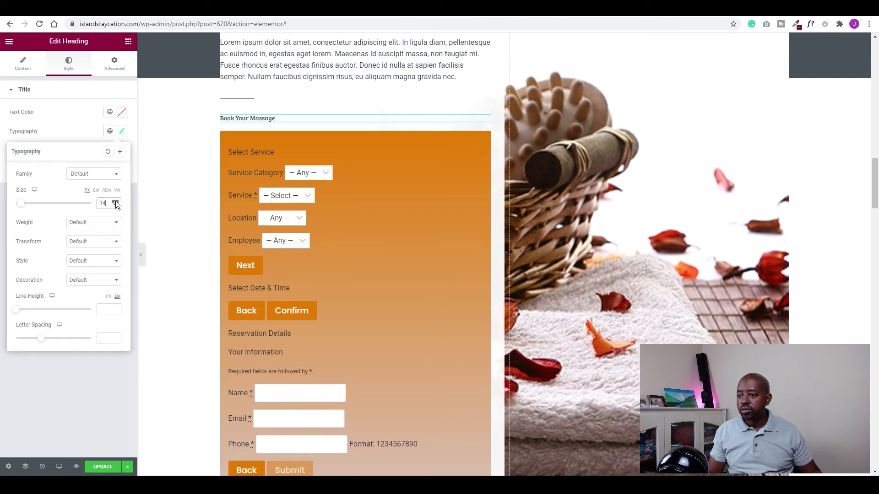
{"action": "left_click", "coordinate": [115, 201]}
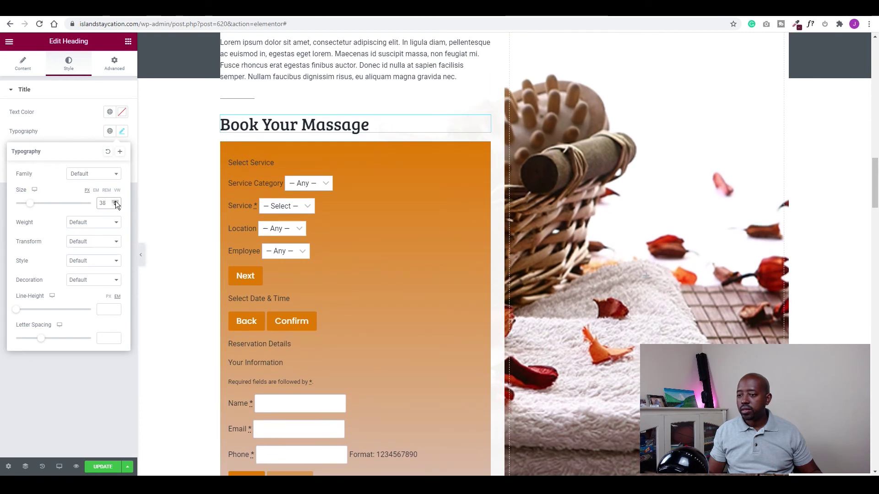
{"action": "left_click", "coordinate": [105, 469]}
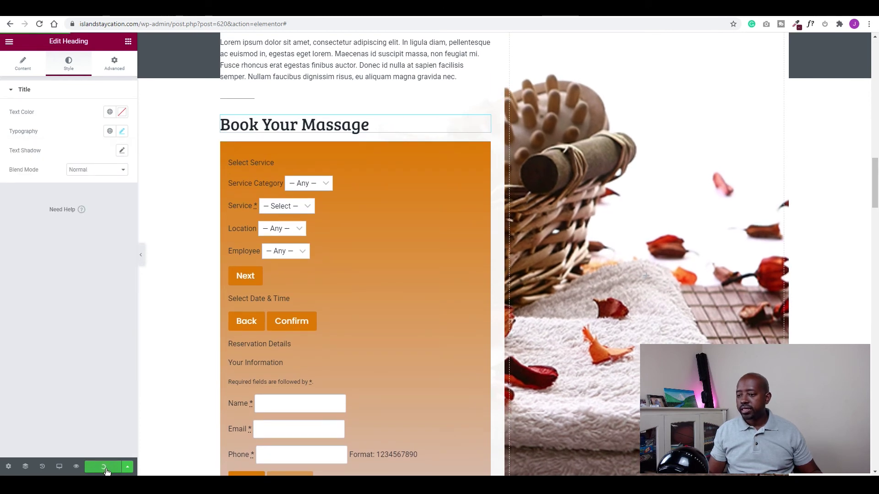
- Preview the Services page and examine the booking form in the Spa Teatment section
{"action": "left_click", "coordinate": [76, 469]}
{"action": "scroll", "coordinate": [373, 231], "scroll_direction": "down", "scroll_amount": 10}
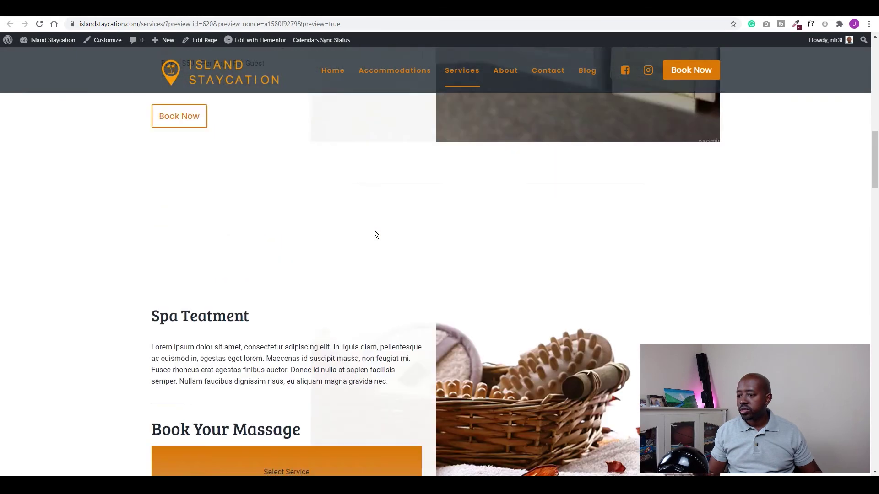
{"action": "scroll", "coordinate": [374, 232], "scroll_direction": "down", "scroll_amount": 2}
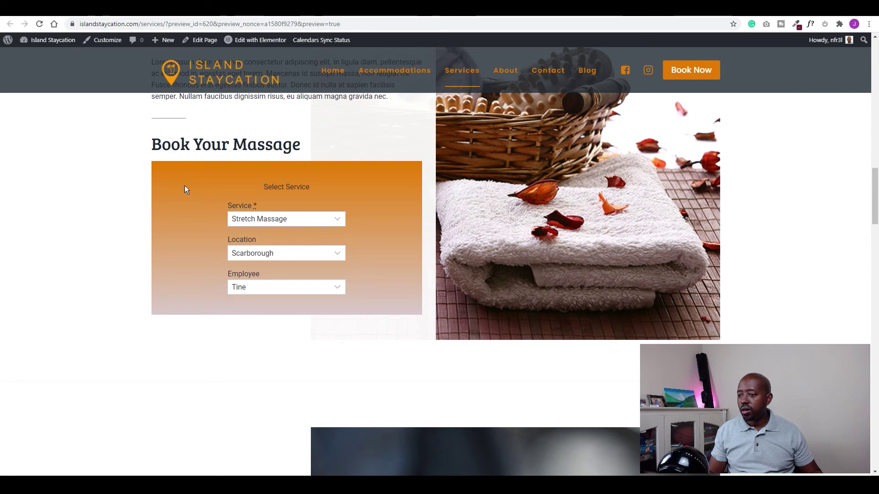
- Reload the Services page of the site's cloudwaysapps.com version to examine its booking form's styling, and return to the Elementor editor
{"action": "left_click", "coordinate": [388, 13]}
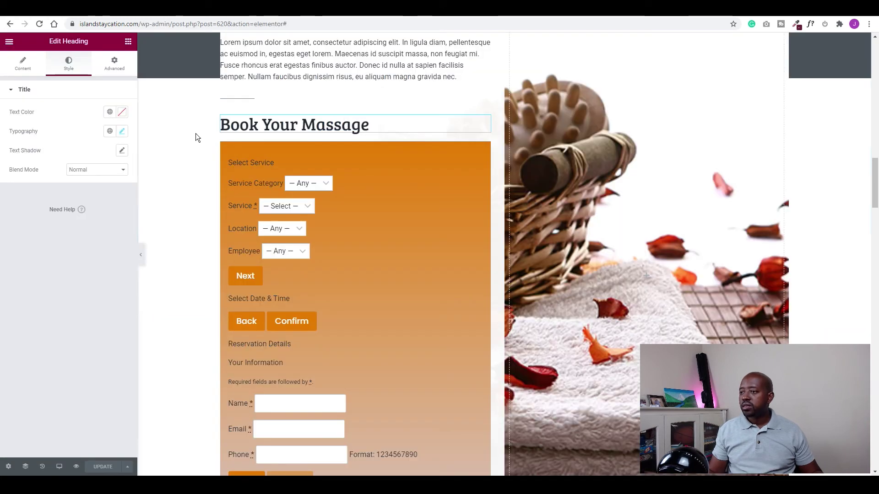
{"action": "left_click", "coordinate": [341, 13]}
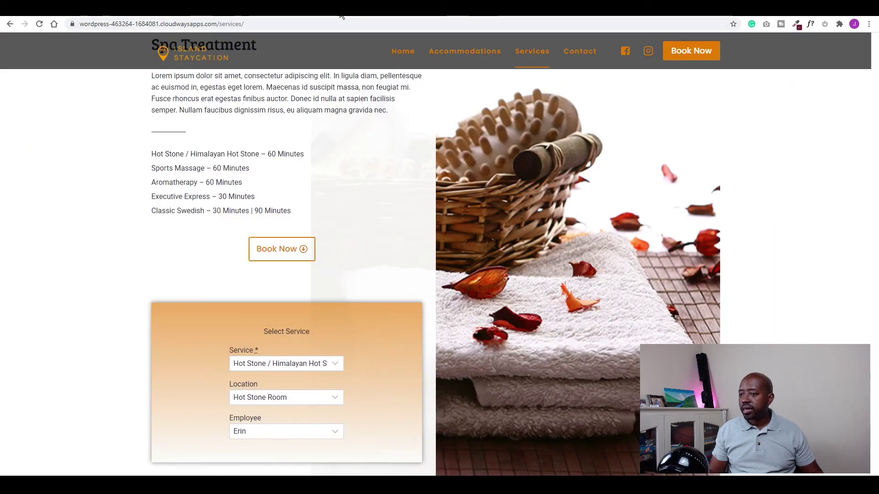
{"action": "left_click", "coordinate": [39, 24]}
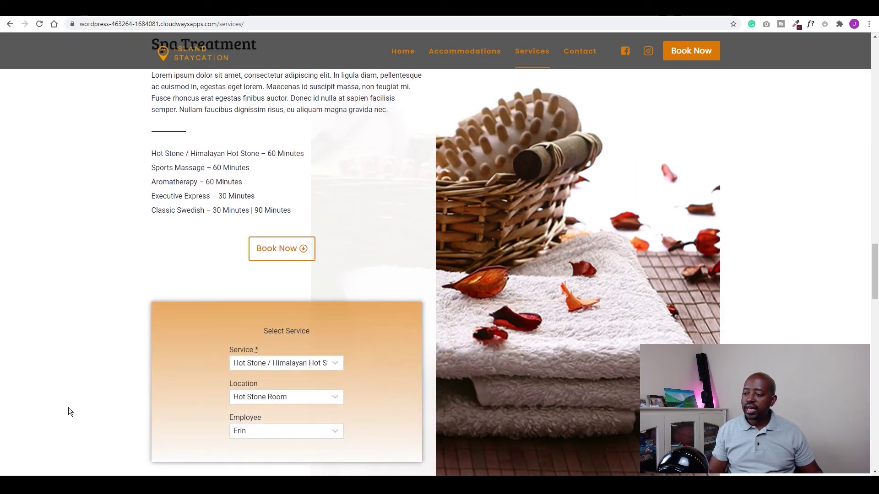
{"action": "left_click", "coordinate": [131, 16]}
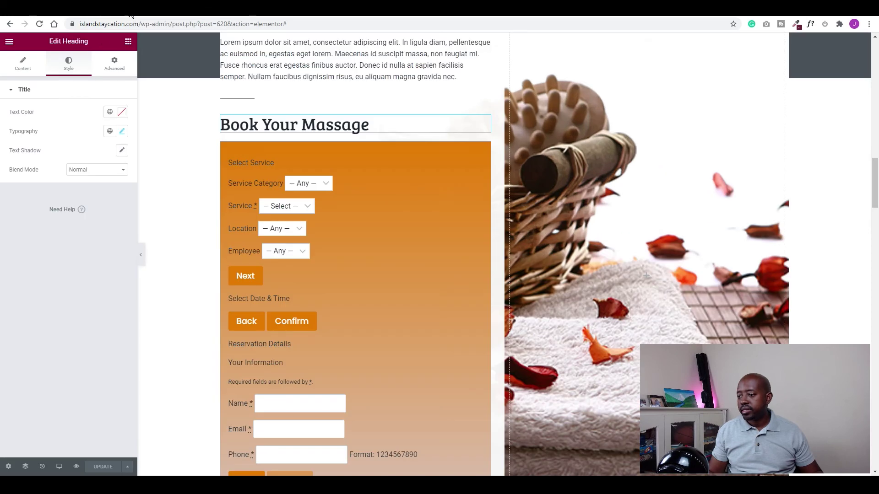
- Set the appointment form Shortcode widget's entrance animation to Fade In Right and update the page
{"action": "left_click", "coordinate": [483, 148]}
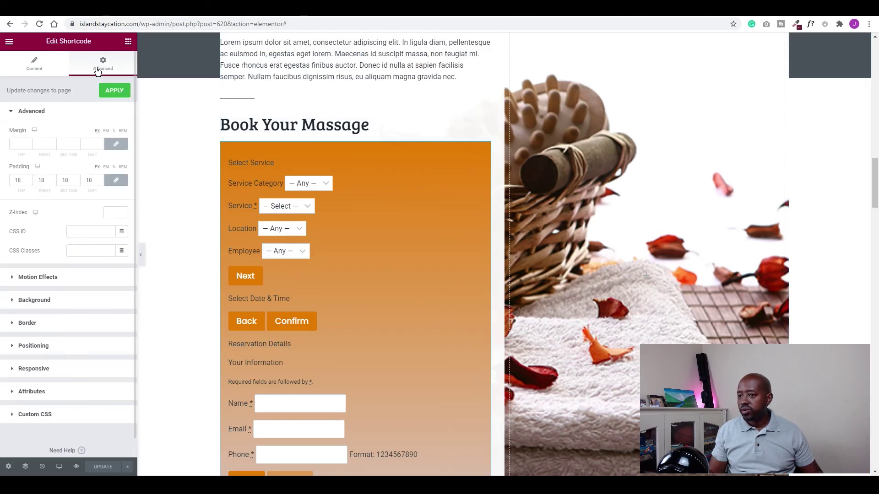
{"action": "scroll", "coordinate": [27, 128], "scroll_direction": "down", "scroll_amount": 1}
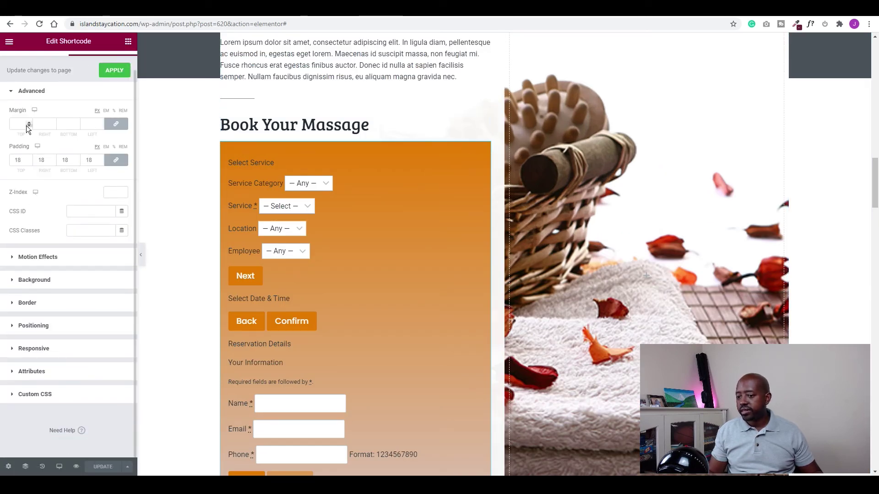
{"action": "left_click", "coordinate": [16, 260]}
{"action": "left_click", "coordinate": [115, 167]}
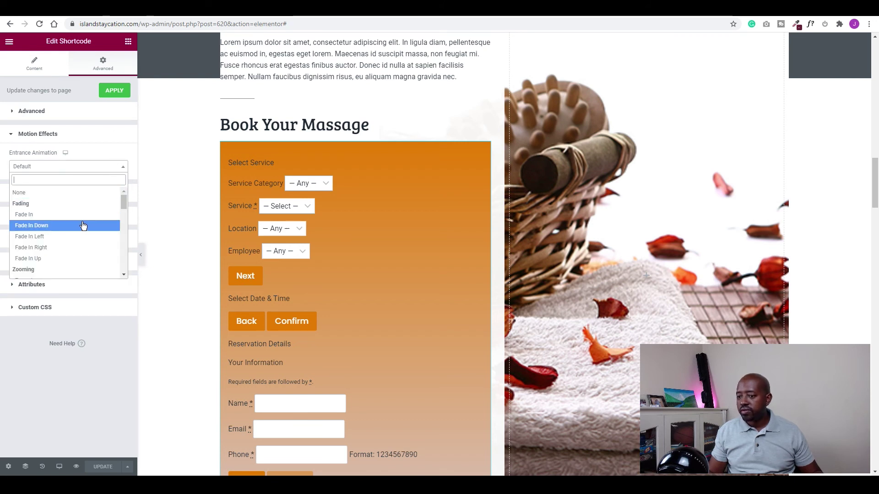
{"action": "left_click", "coordinate": [32, 214]}
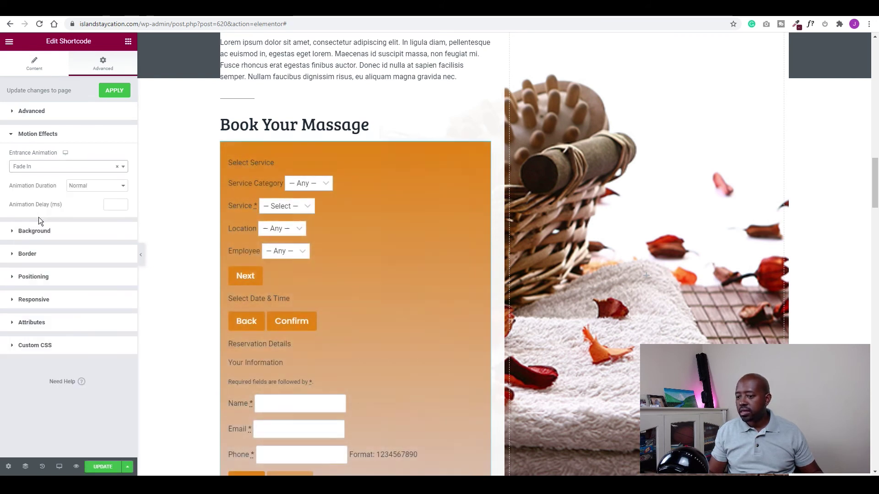
{"action": "left_click", "coordinate": [113, 168]}
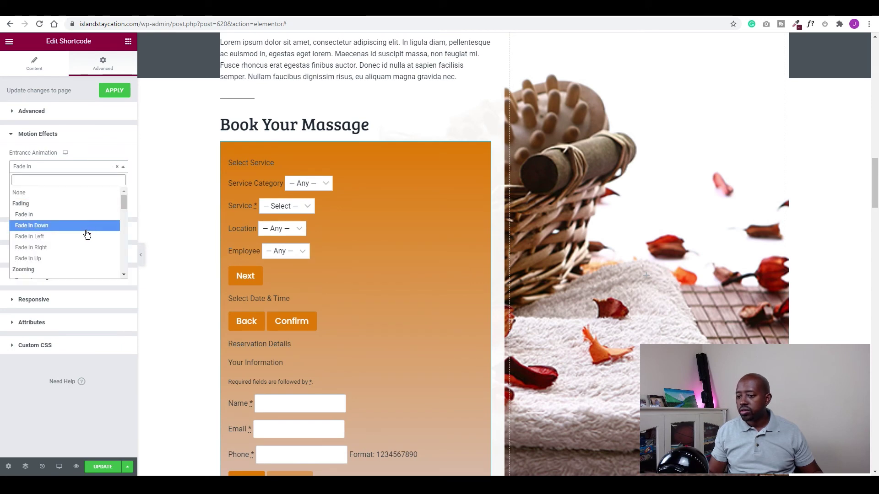
{"action": "left_click", "coordinate": [49, 248]}
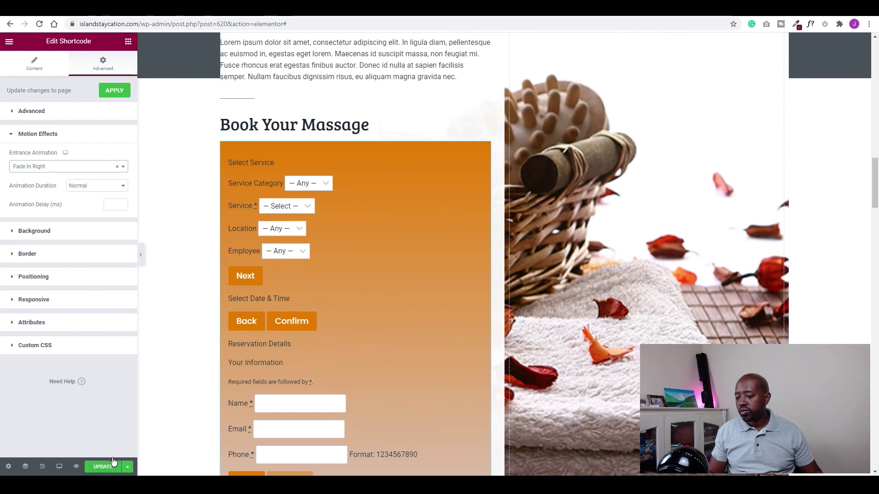
{"action": "left_click", "coordinate": [103, 466]}
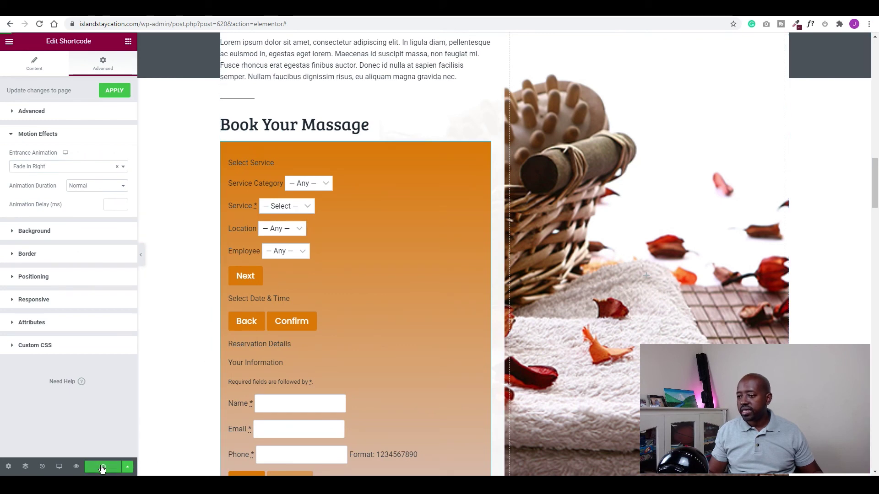
- Switch to the Services page preview and choose Sports Massage as the service in the Book Your Massage form
{"action": "left_click", "coordinate": [193, 8]}
{"action": "scroll", "coordinate": [280, 300], "scroll_direction": "down", "scroll_amount": 15}
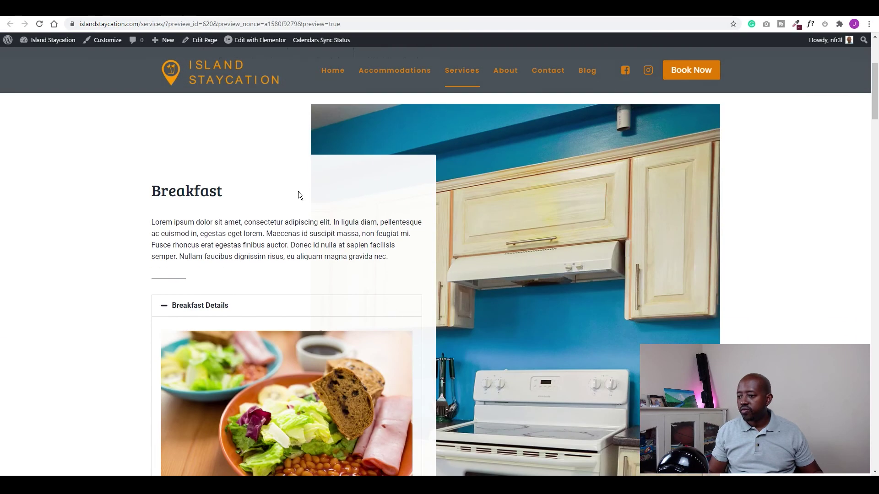
{"action": "scroll", "coordinate": [309, 191], "scroll_direction": "down", "scroll_amount": 6}
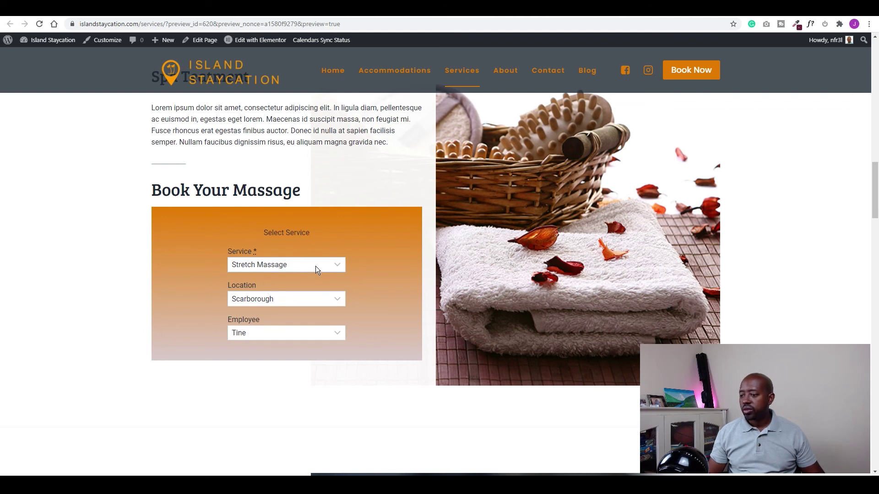
{"action": "left_click", "coordinate": [330, 265]}
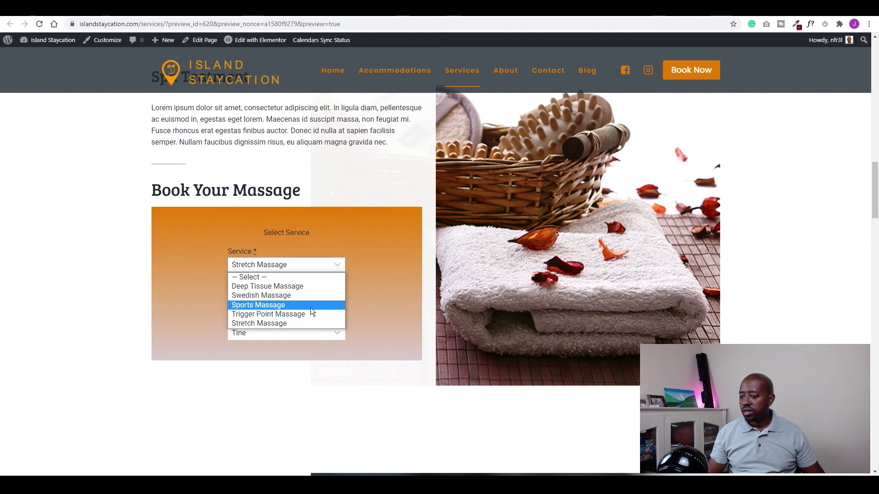
{"action": "left_click", "coordinate": [258, 307]}
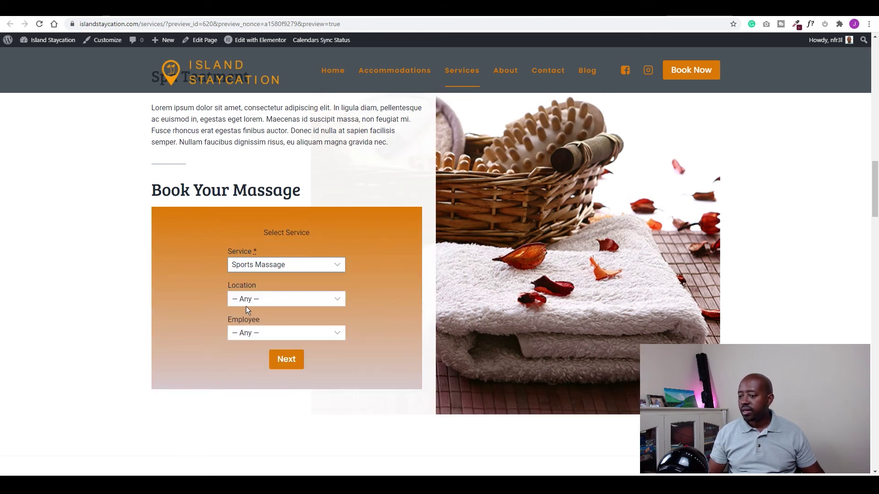
- Set the booking form's location to Scarborough, pick the second-listed employee, and view the dates available for that combination
{"action": "left_click", "coordinate": [256, 298]}
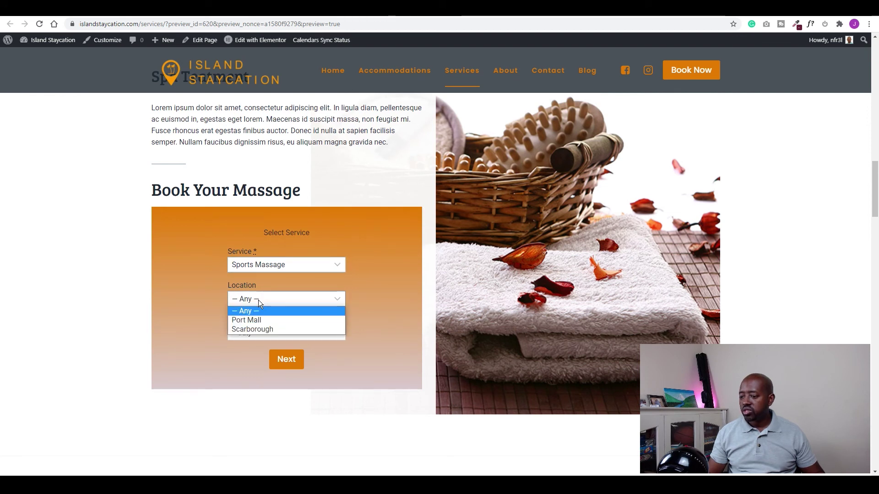
{"action": "left_click", "coordinate": [256, 320]}
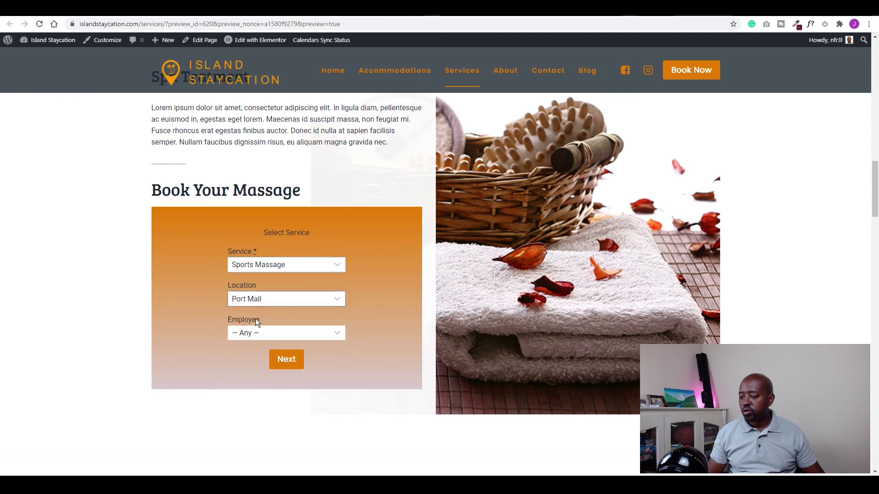
{"action": "left_click", "coordinate": [271, 334]}
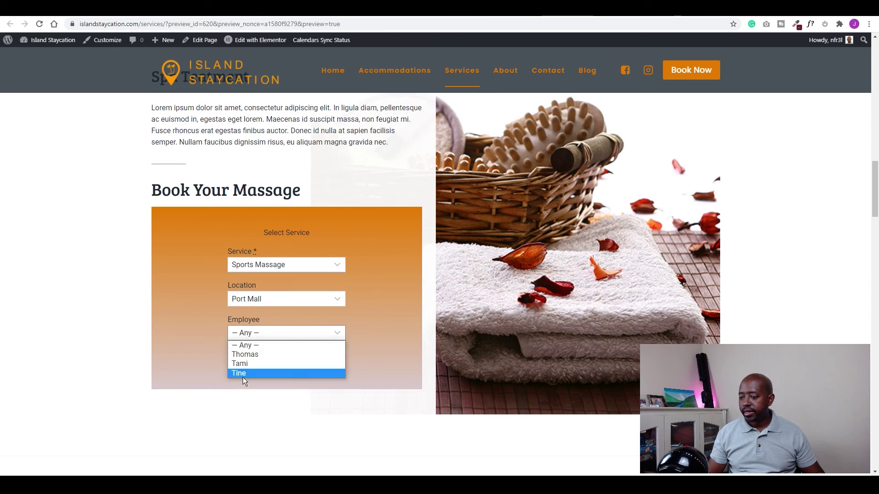
{"action": "left_click", "coordinate": [271, 304]}
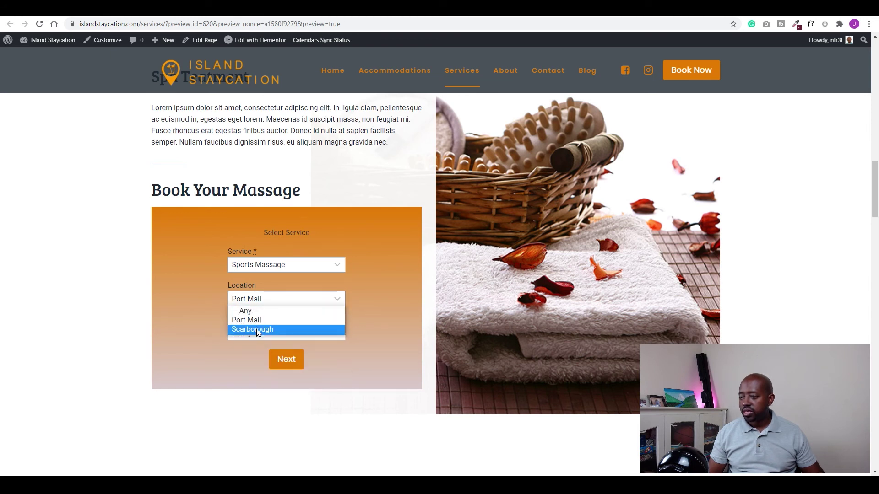
{"action": "left_click", "coordinate": [257, 328]}
{"action": "left_click", "coordinate": [256, 331]}
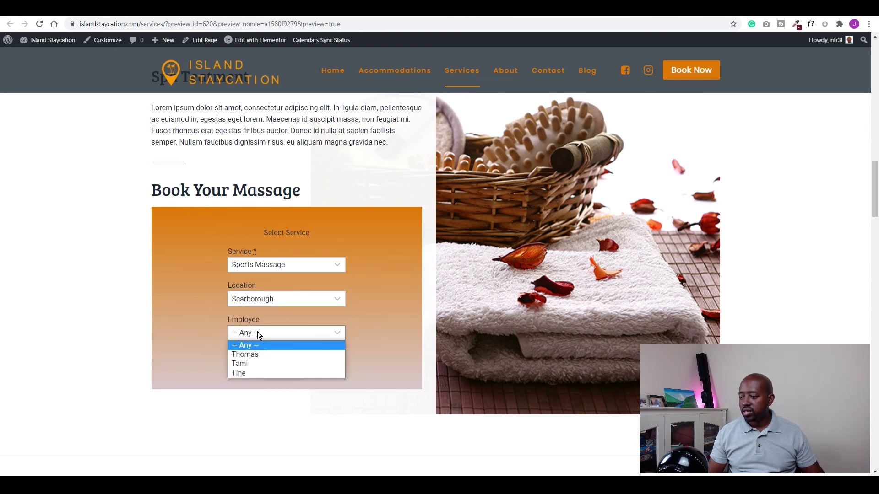
{"action": "left_click", "coordinate": [247, 363]}
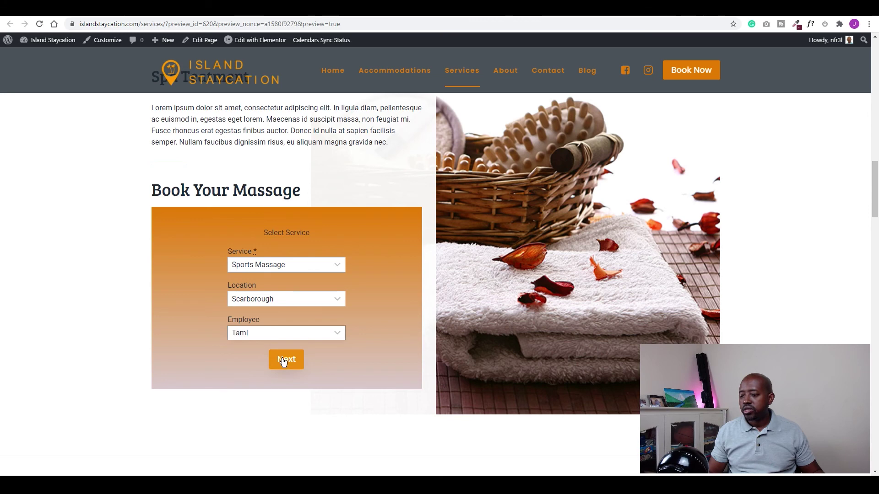
{"action": "left_click", "coordinate": [284, 359]}
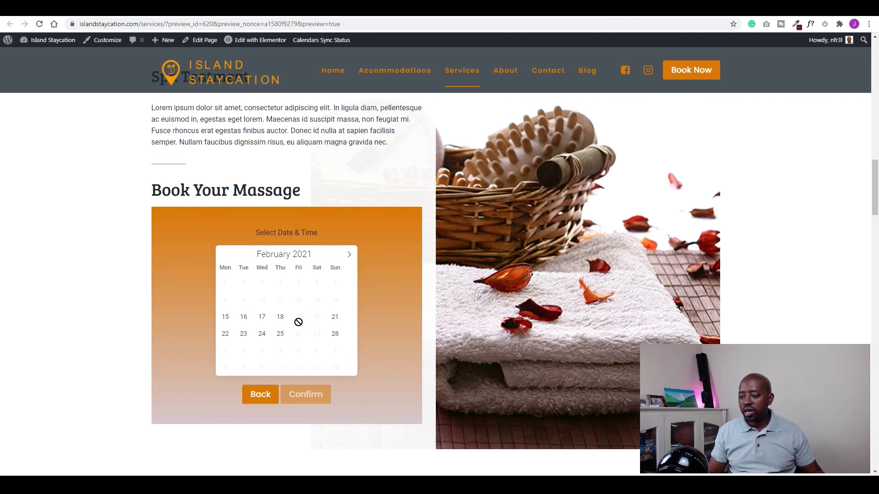
- Return to the service selection, choose the first-listed employee with Port Mall as the location, and proceed to the date selection
{"action": "left_click", "coordinate": [262, 395]}
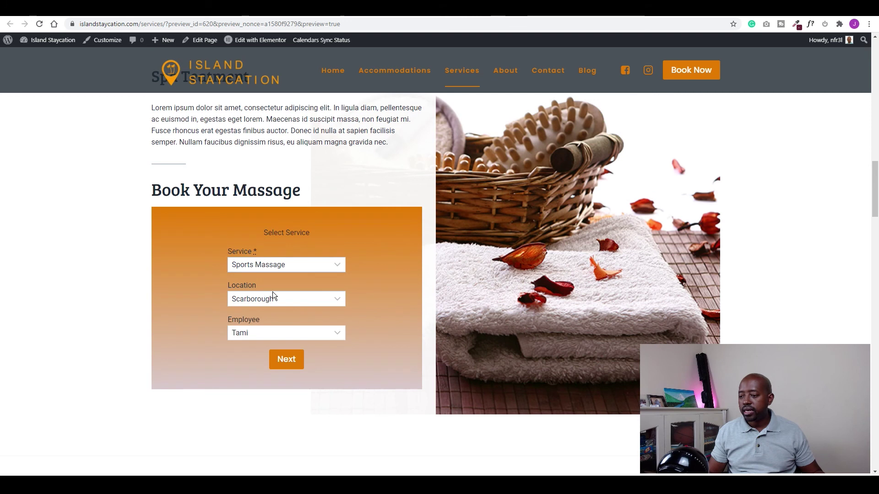
{"action": "left_click", "coordinate": [283, 333]}
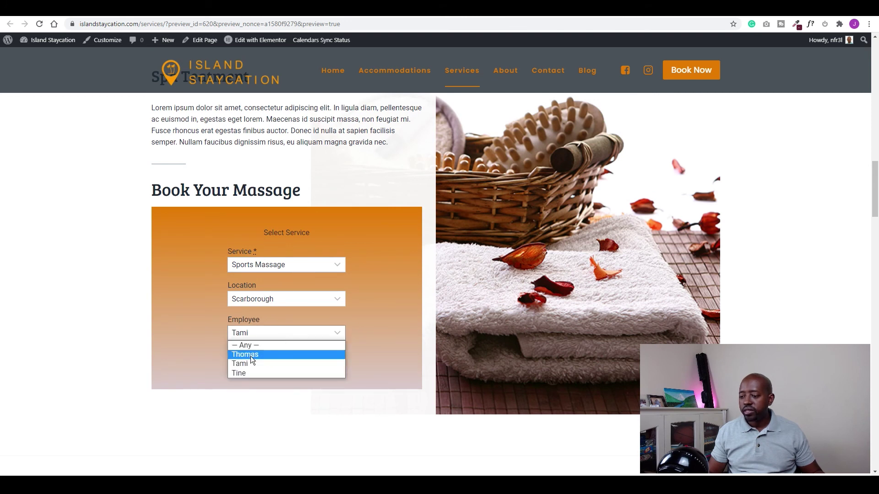
{"action": "left_click", "coordinate": [251, 356]}
{"action": "left_click", "coordinate": [291, 298]}
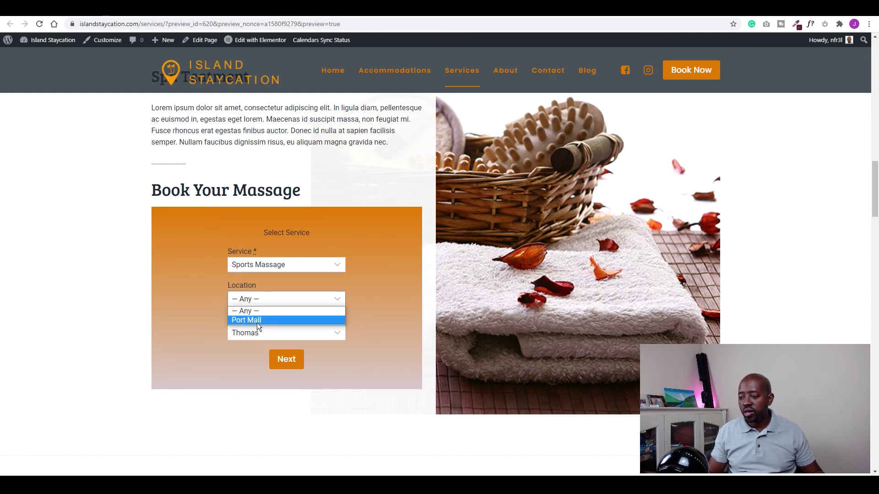
{"action": "left_click", "coordinate": [251, 320]}
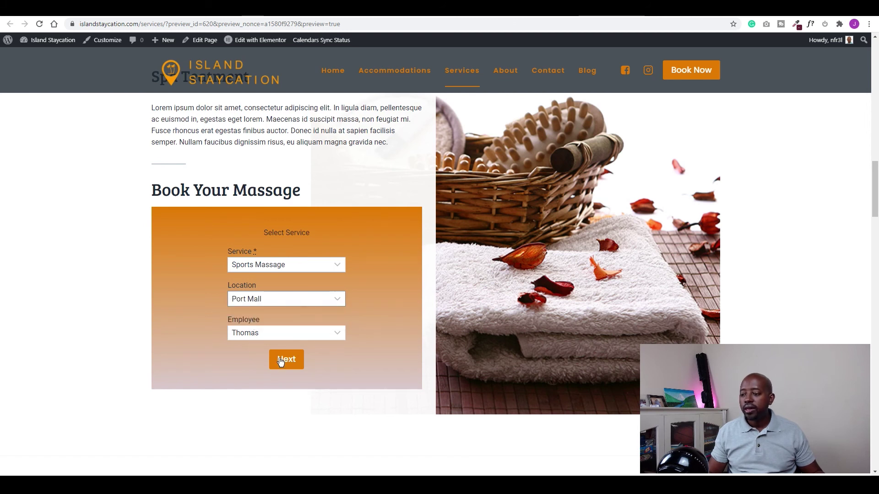
{"action": "left_click", "coordinate": [292, 358]}
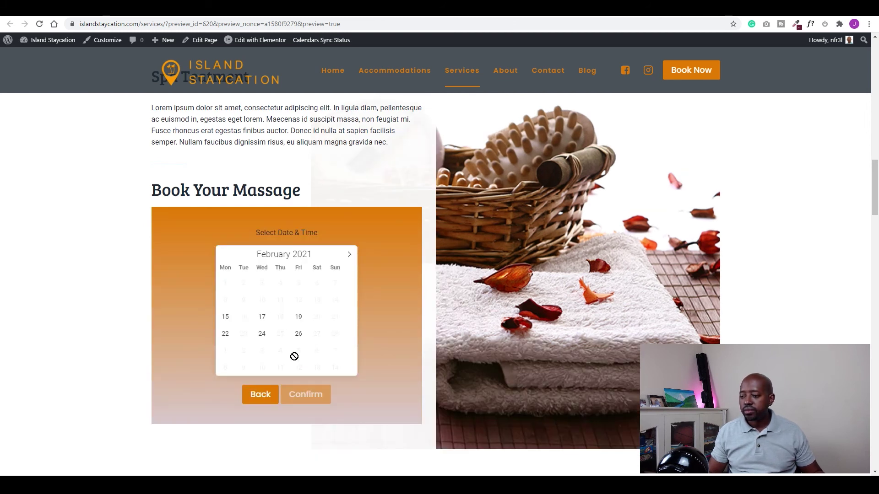
- Choose February 19, 2021 with the 11:00 am - 12:00 pm time slot and confirm the selection
{"action": "left_click", "coordinate": [298, 317]}
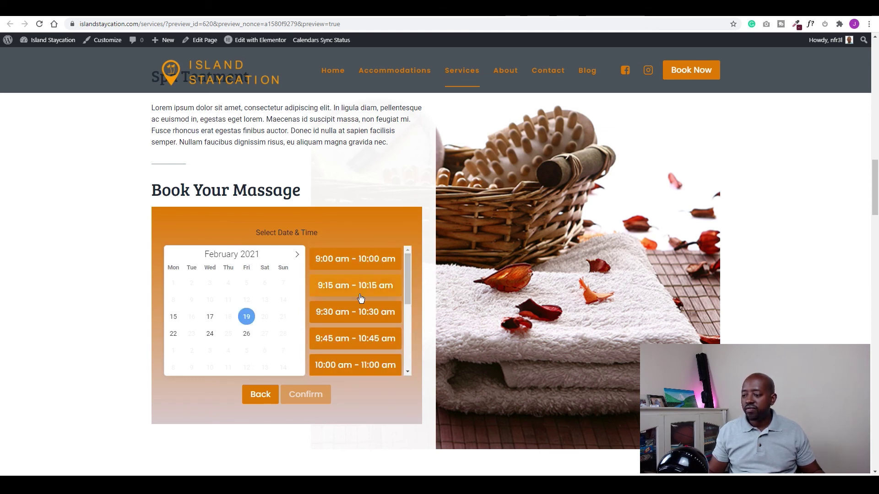
{"action": "left_click_drag", "start_coordinate": [408, 269], "coordinate": [410, 314]}
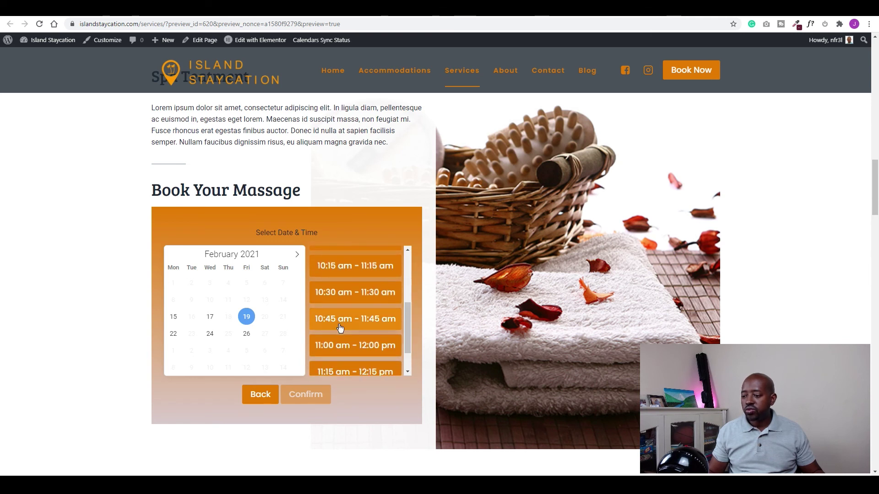
{"action": "left_click", "coordinate": [362, 350]}
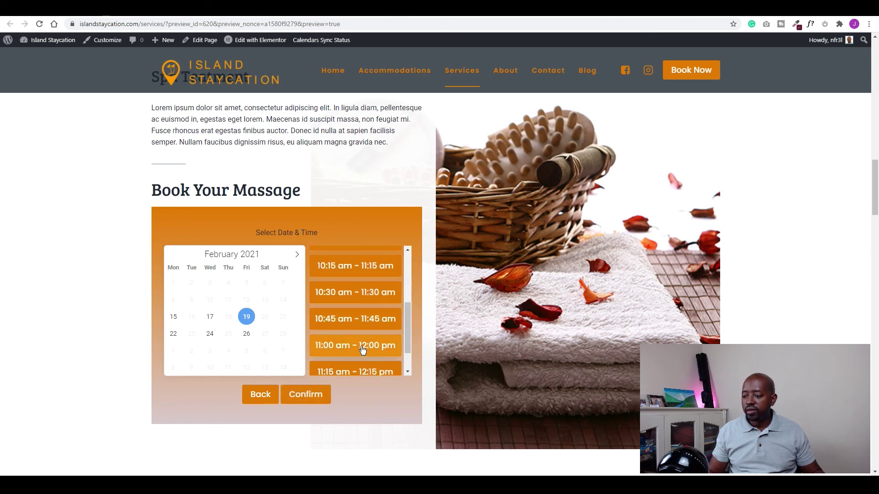
{"action": "left_click", "coordinate": [310, 396]}
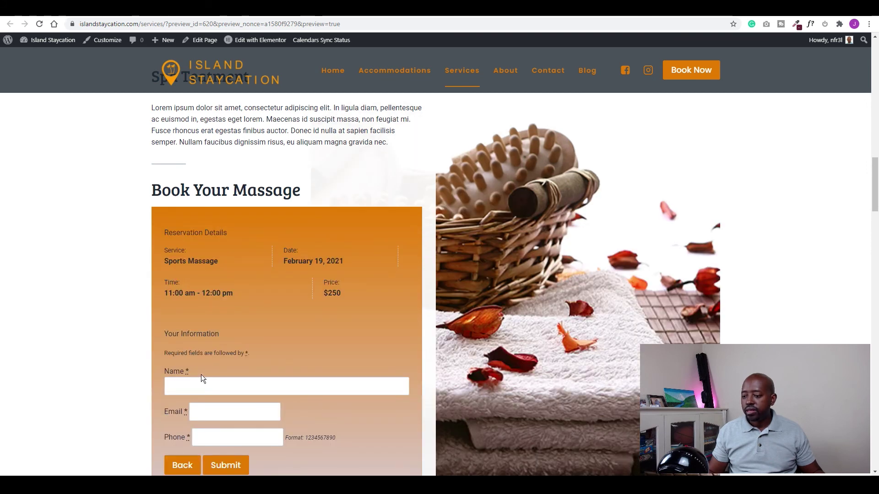
- Fill in the customer's name, email and phone number under Your Information and submit the reservation
{"action": "scroll", "coordinate": [202, 374], "scroll_direction": "down", "scroll_amount": 3}
{"action": "left_click", "coordinate": [240, 249]}
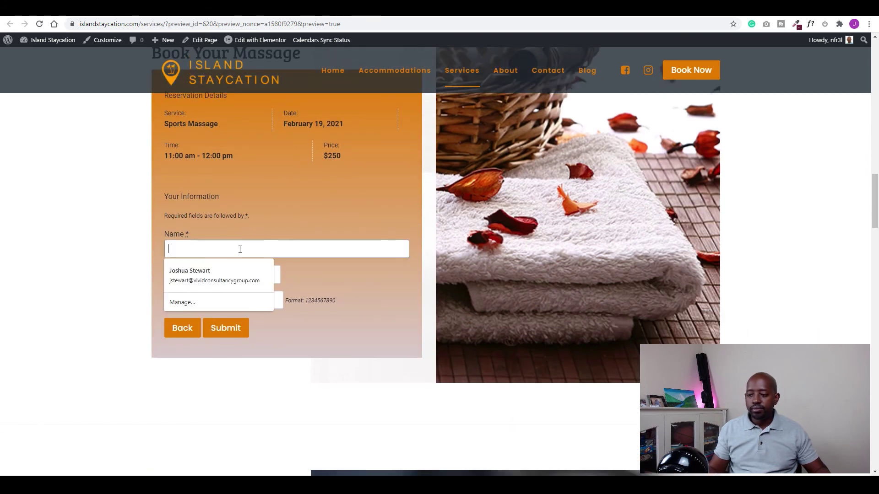
{"action": "type", "text": "Joshua"}
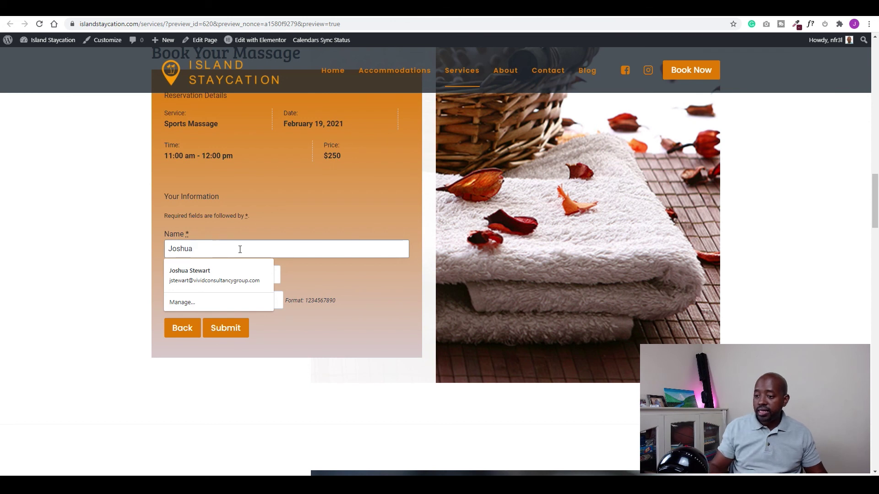
{"action": "left_click", "coordinate": [206, 278]}
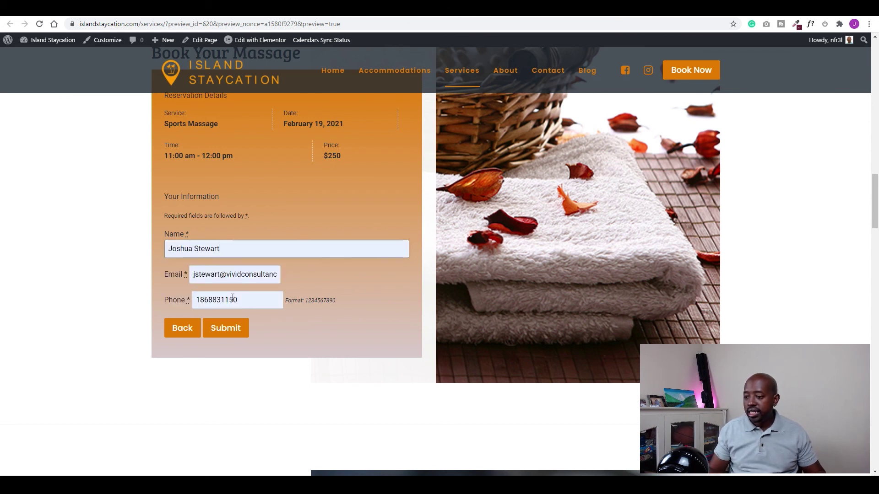
{"action": "left_click", "coordinate": [225, 329]}
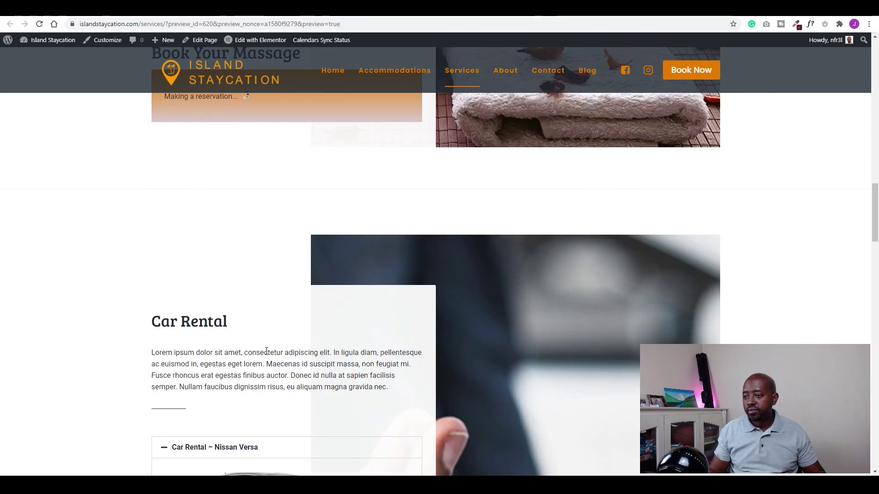
{"action": "scroll", "coordinate": [252, 311], "scroll_direction": "up", "scroll_amount": 2}
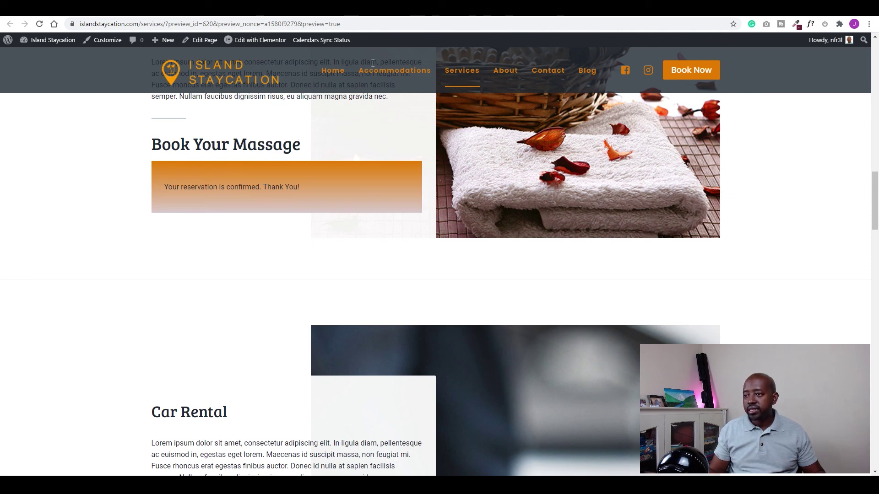
- Go to the WordPress dashboard and open the Appointments plugin's bookings list to check the submitted reservation
{"action": "left_click", "coordinate": [51, 15]}
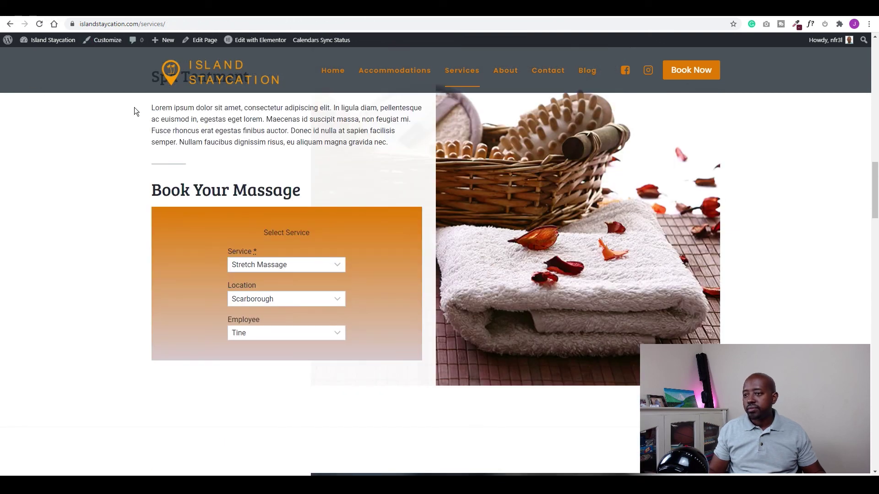
{"action": "scroll", "coordinate": [133, 107], "scroll_direction": "up", "scroll_amount": 5}
{"action": "mouse_move", "coordinate": [27, 40]}
{"action": "left_click", "coordinate": [35, 56]}
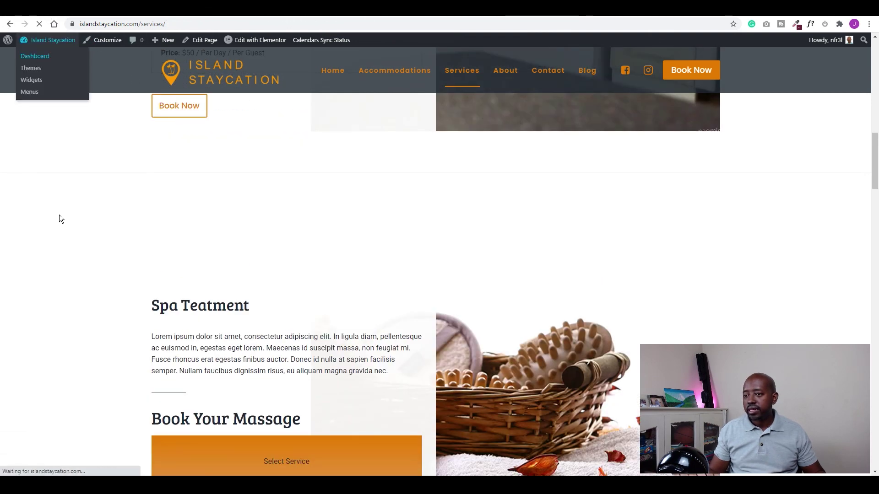
{"action": "mouse_move", "coordinate": [20, 193]}
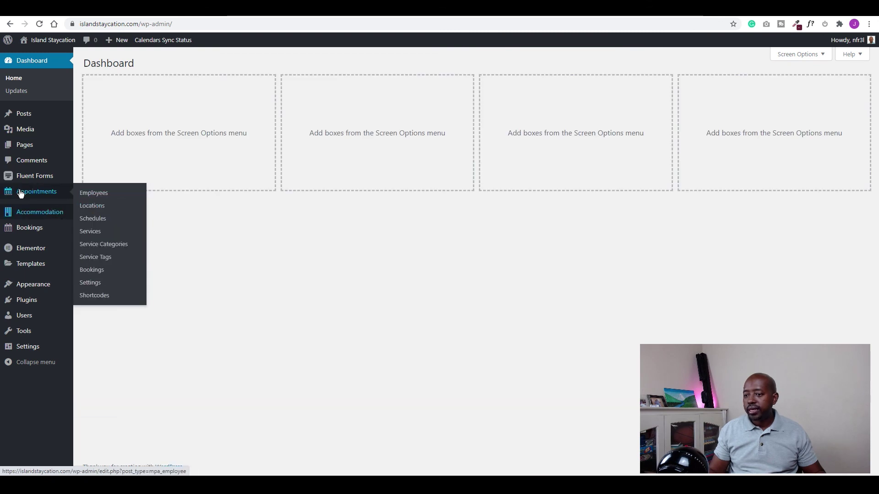
{"action": "left_click", "coordinate": [91, 270]}
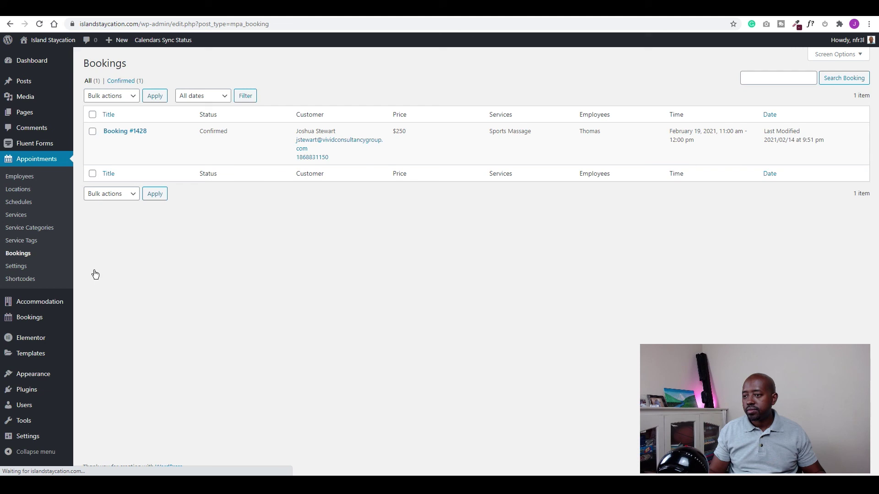